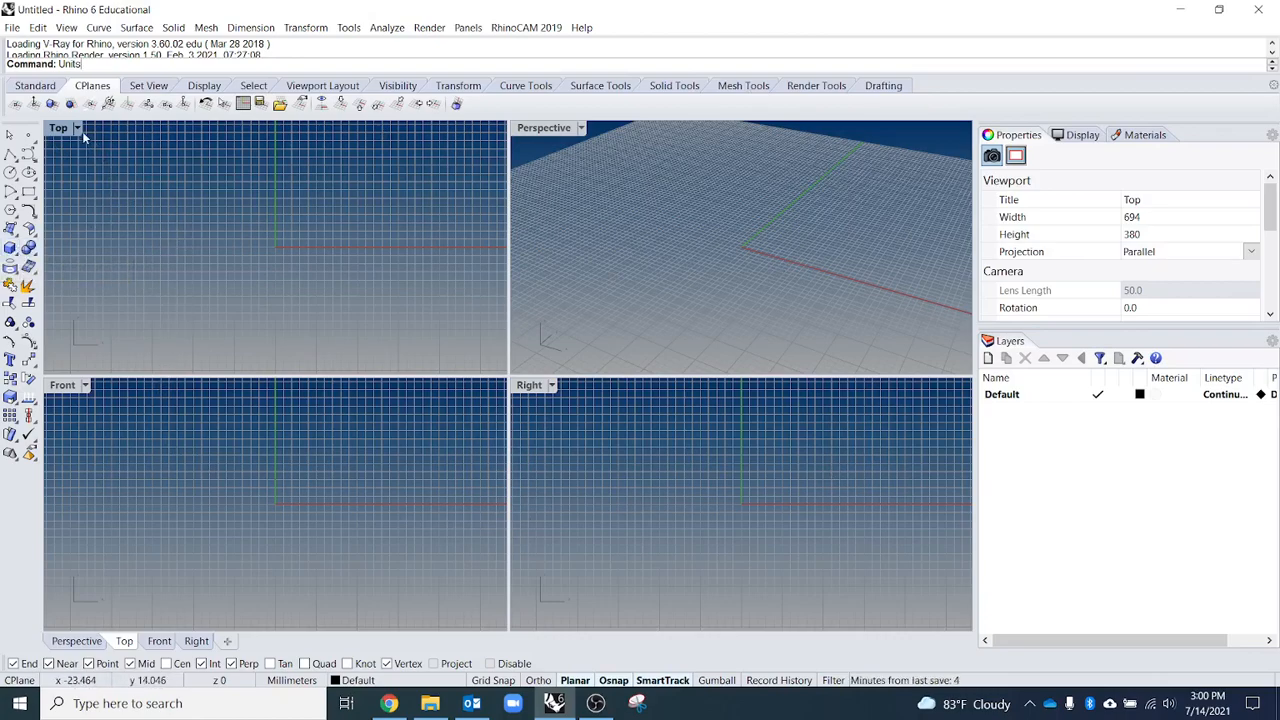
- Examine the construction grid and its axes in the Top and Perspective viewports at different distances and angles
scroll(195, 262, down, 5)
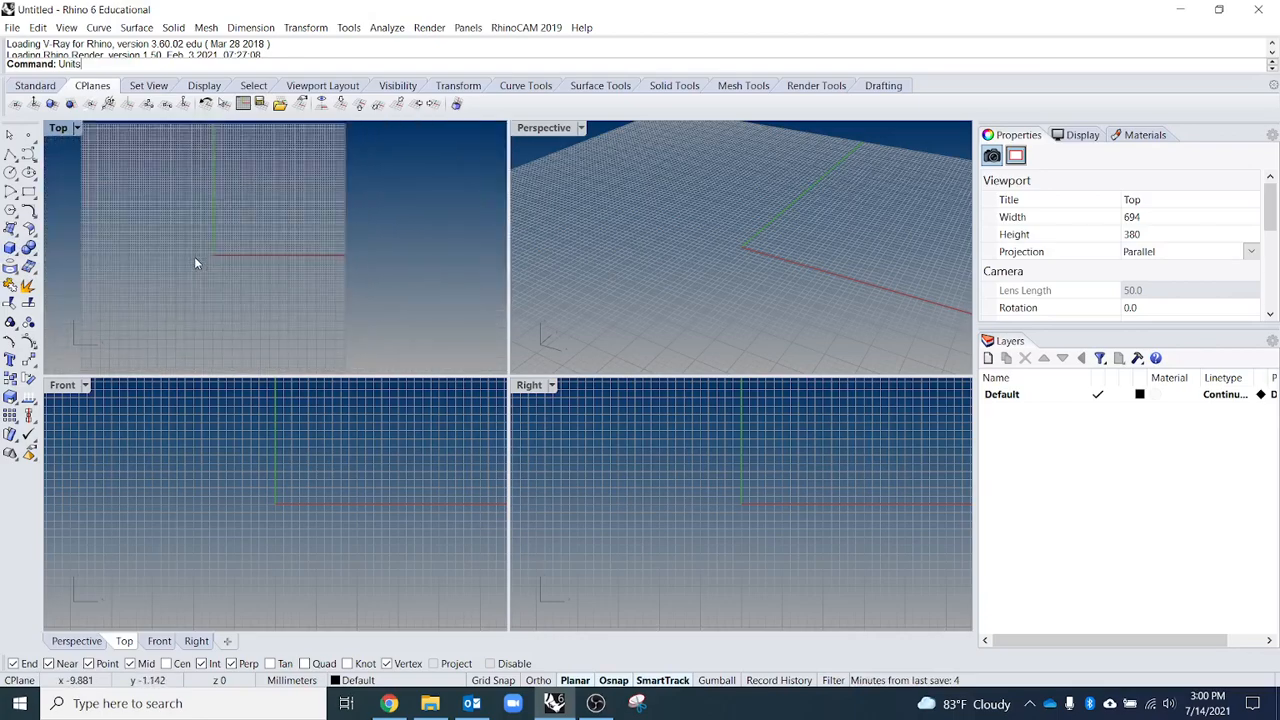
scroll(194, 256, up, 5)
scroll(139, 261, down, 6)
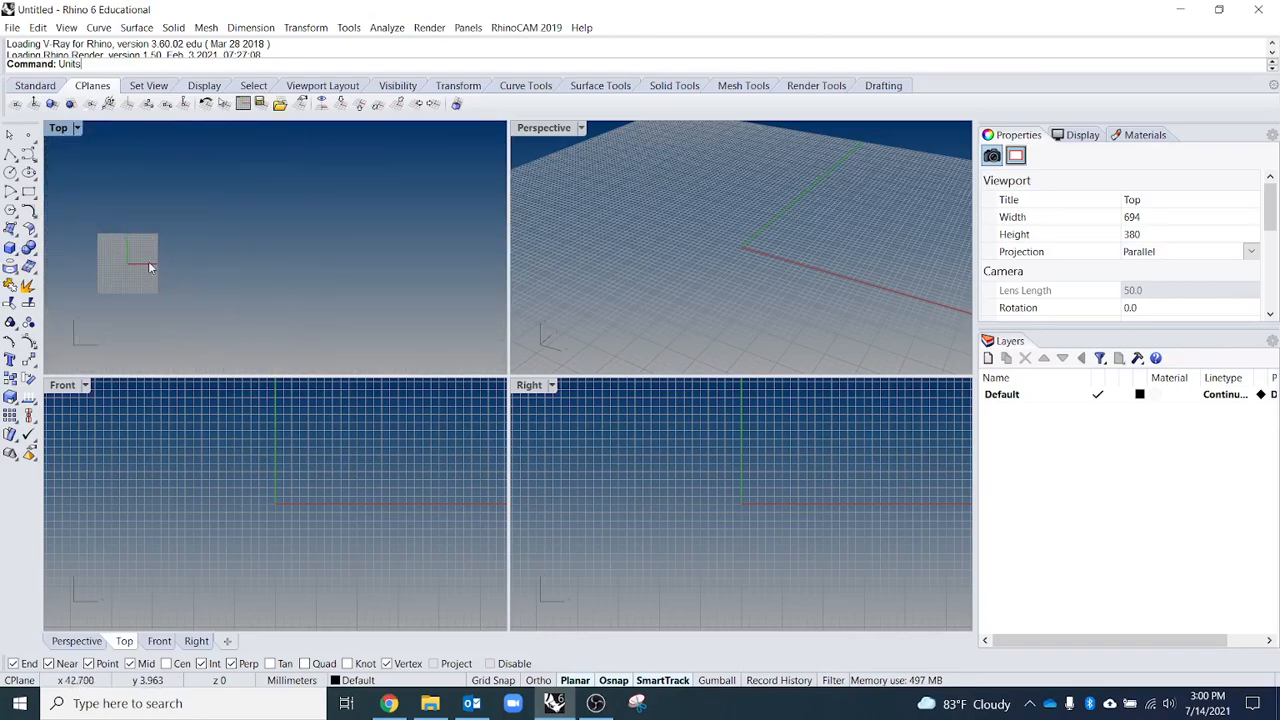
scroll(145, 268, up, 5)
scroll(203, 272, down, 4)
scroll(260, 274, up, 4)
scroll(290, 280, down, 2)
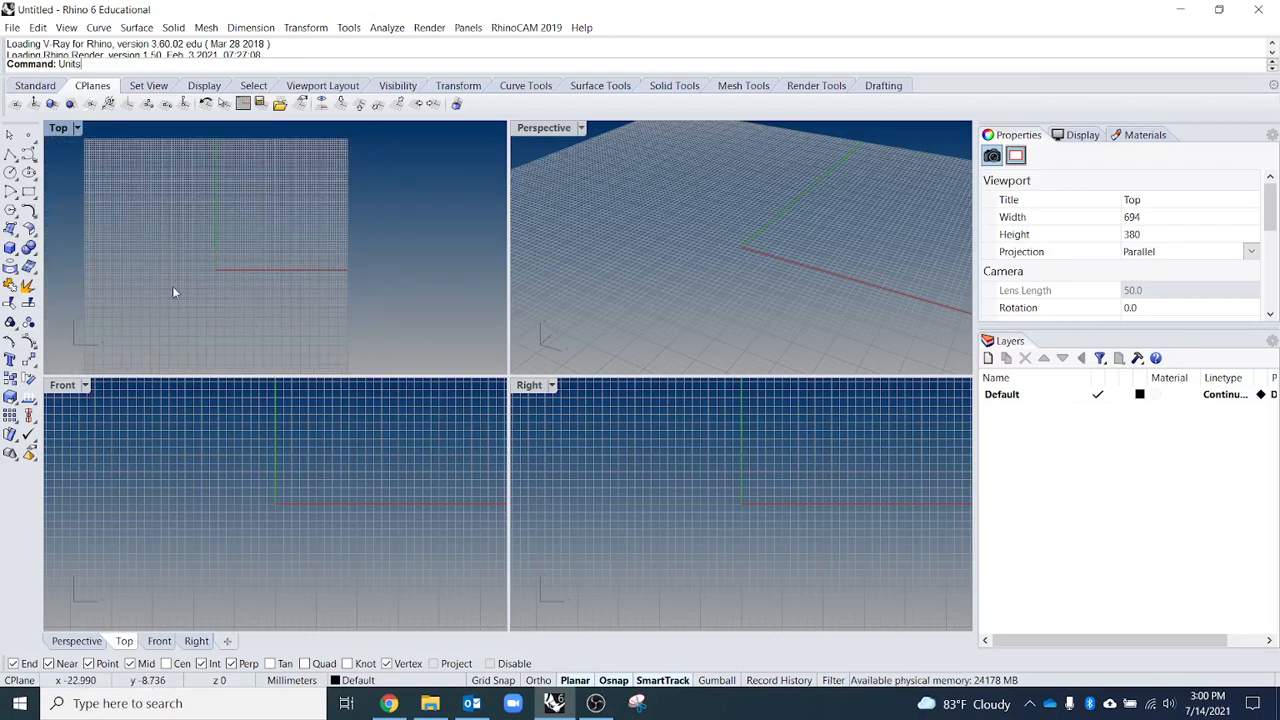
right_drag(108, 239, 176, 234)
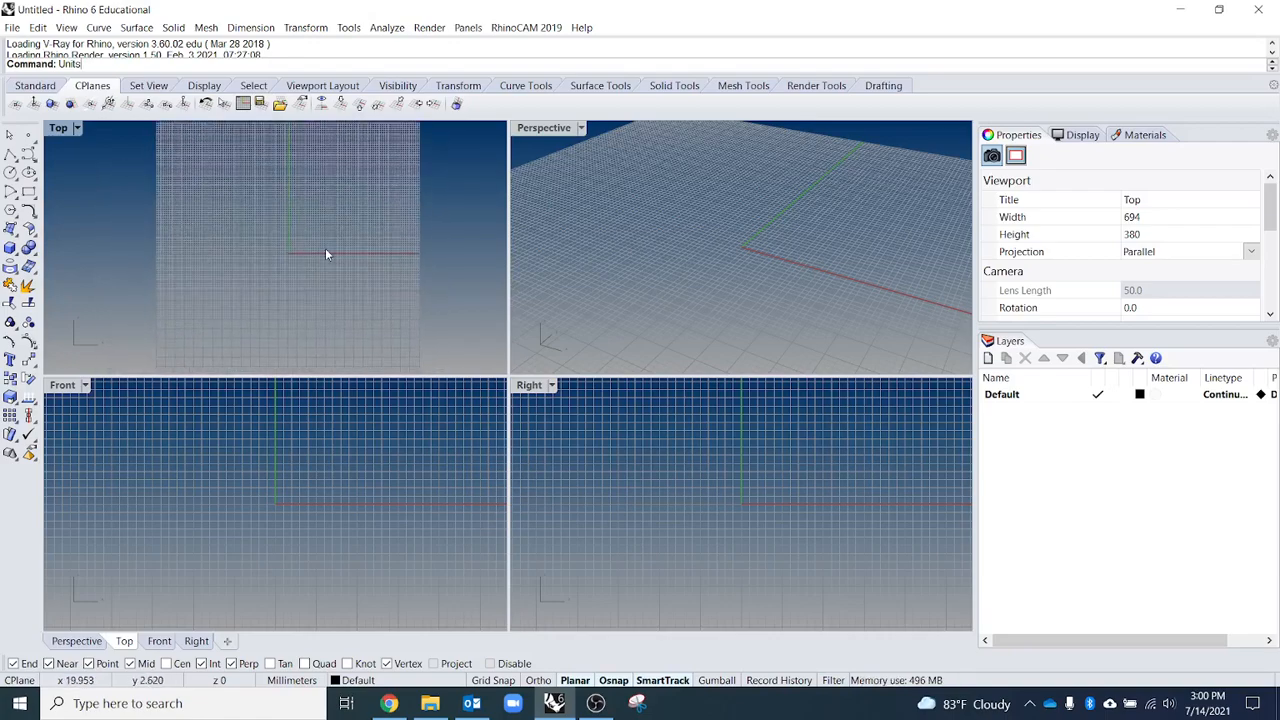
right_drag(342, 293, 255, 312)
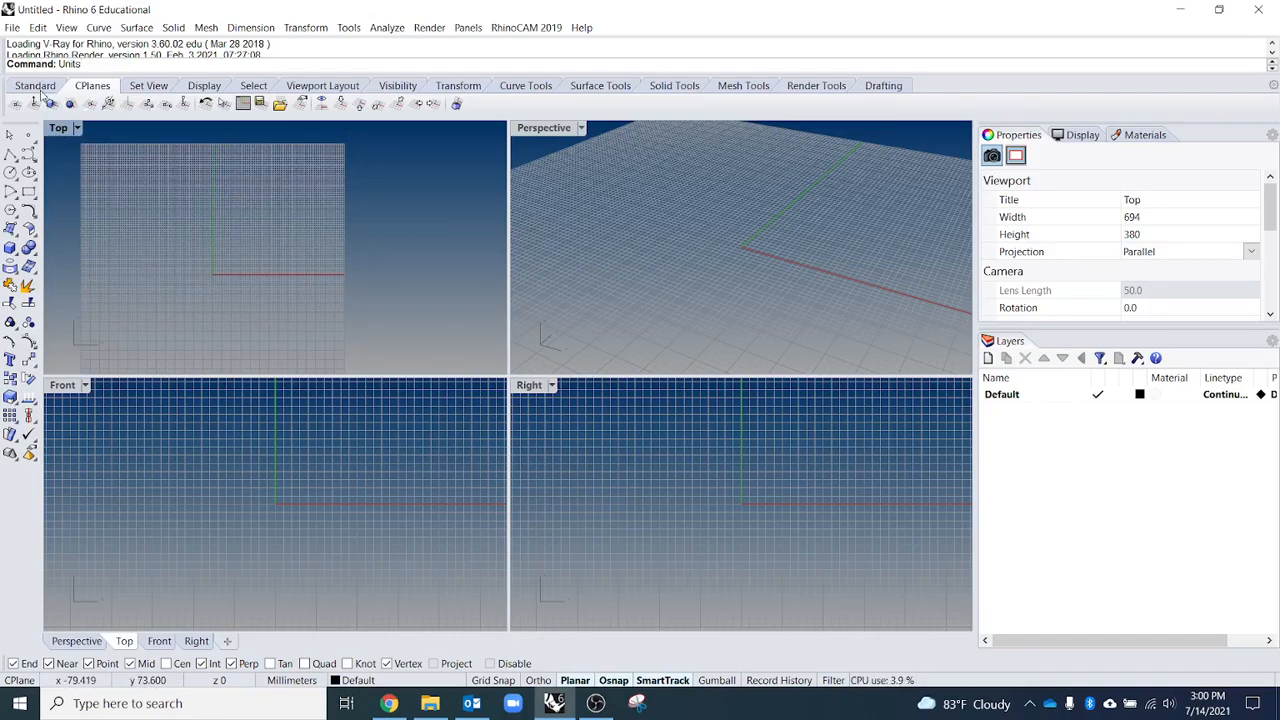
scroll(680, 233, down, 5)
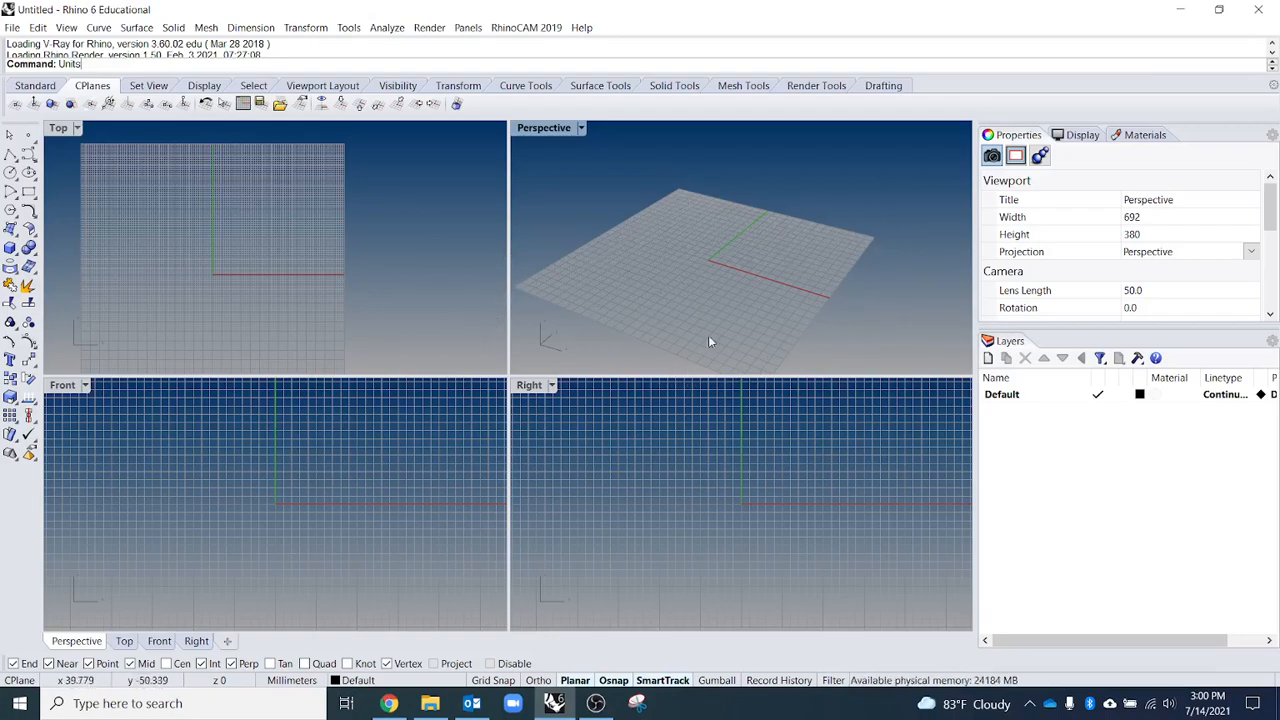
right_drag(651, 324, 705, 296)
right_drag(242, 269, 321, 310)
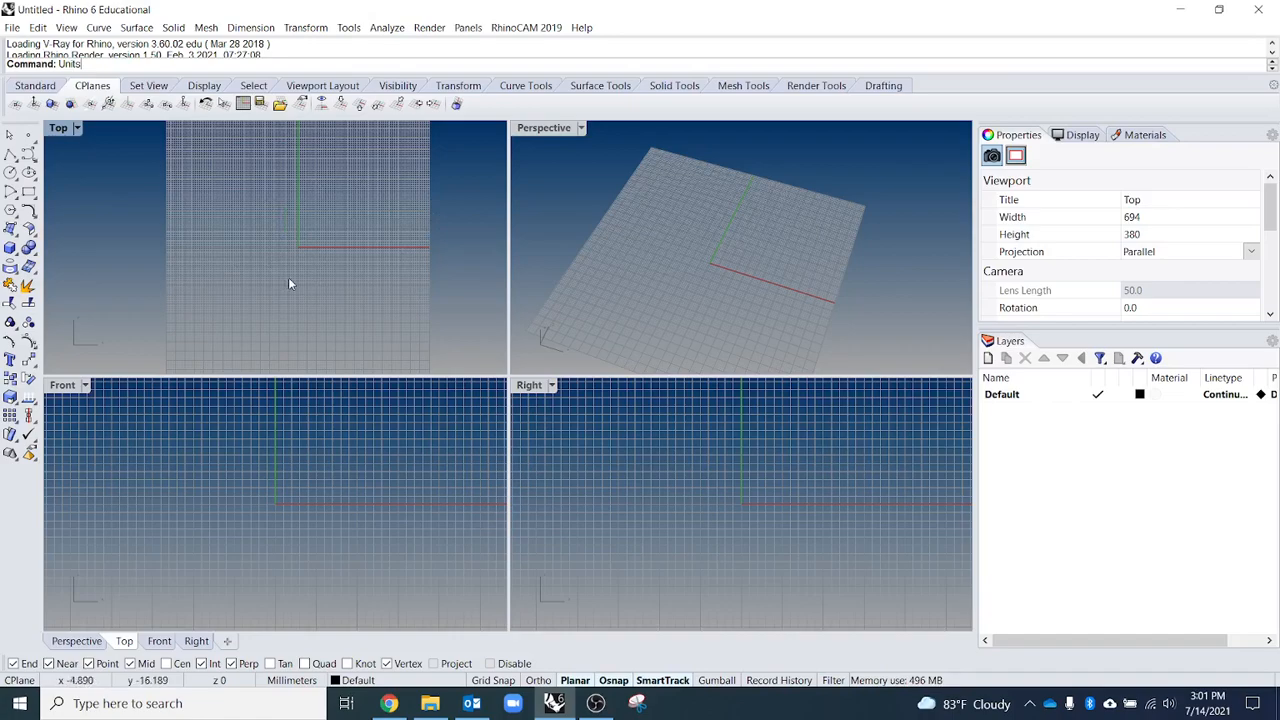
right_drag(360, 286, 362, 312)
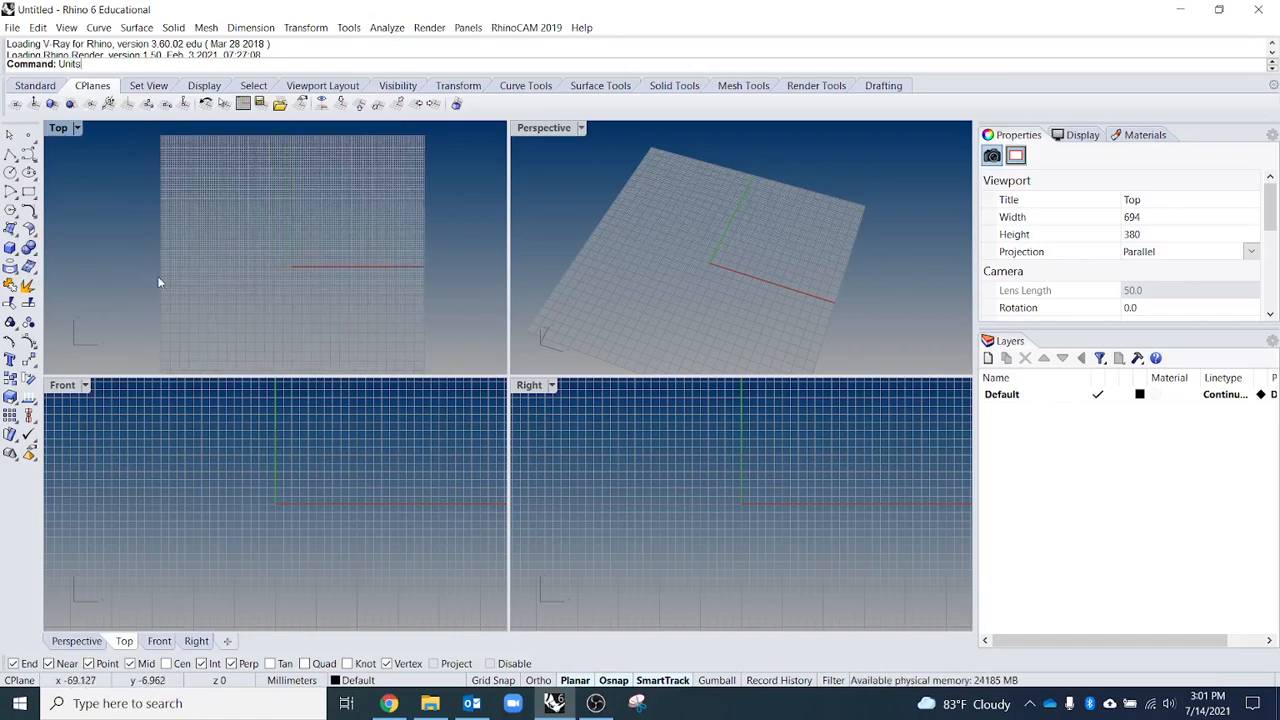
click(10, 248)
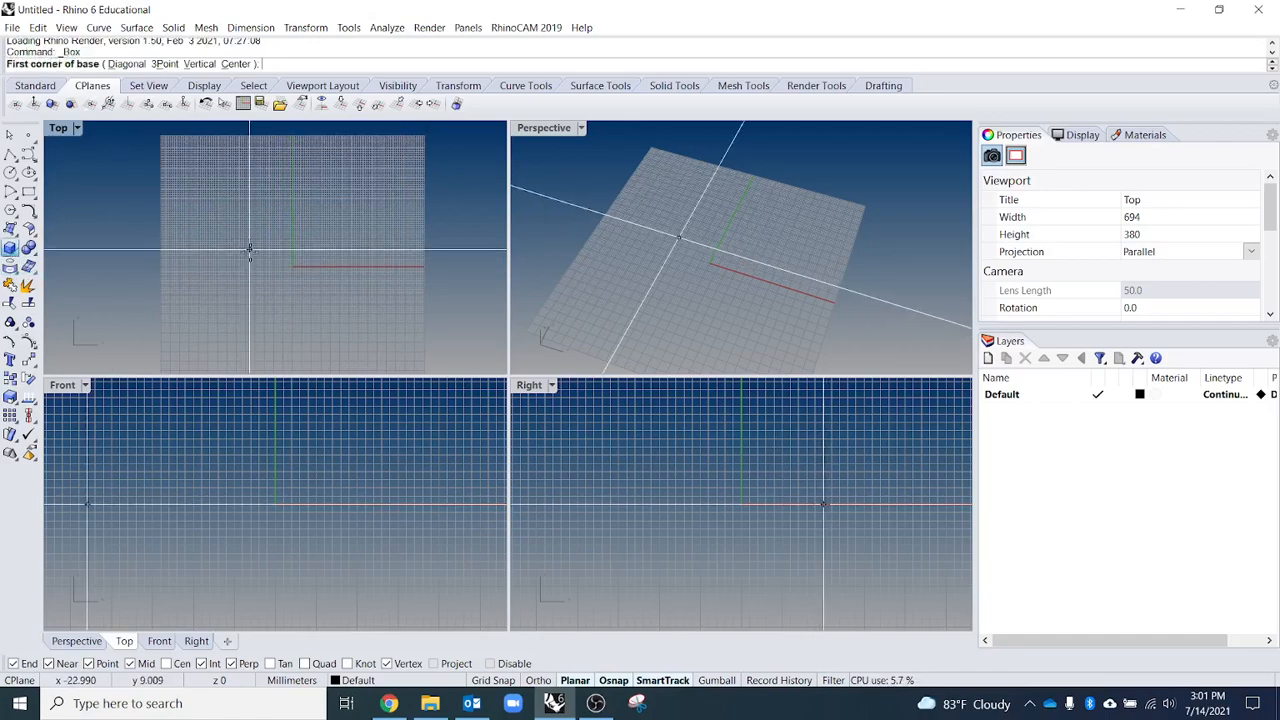
click(12, 249)
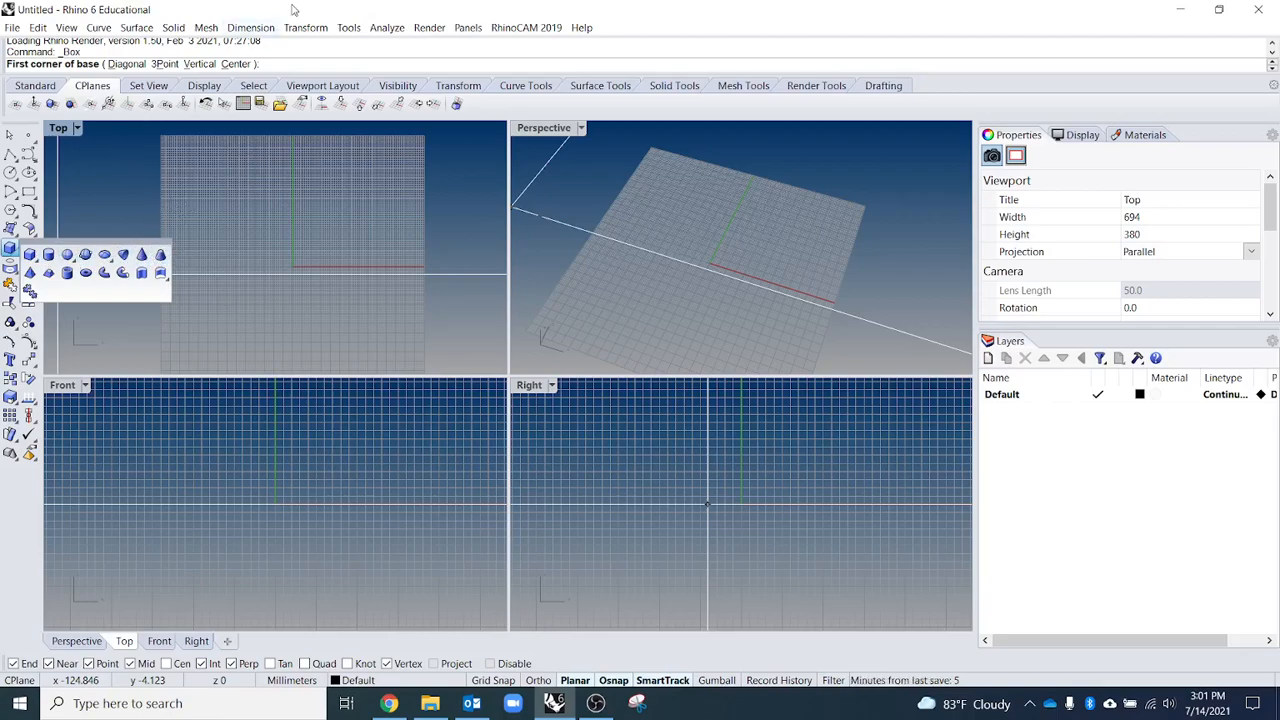
key(Escape)
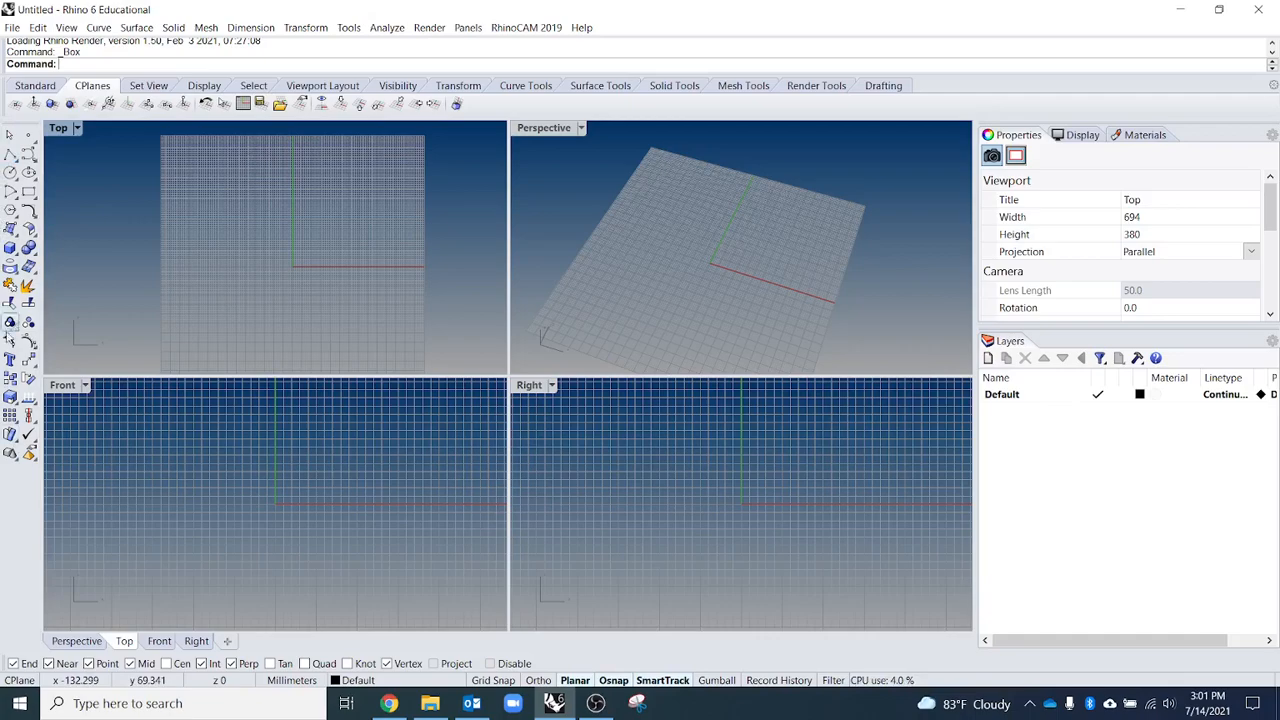
click(17, 237)
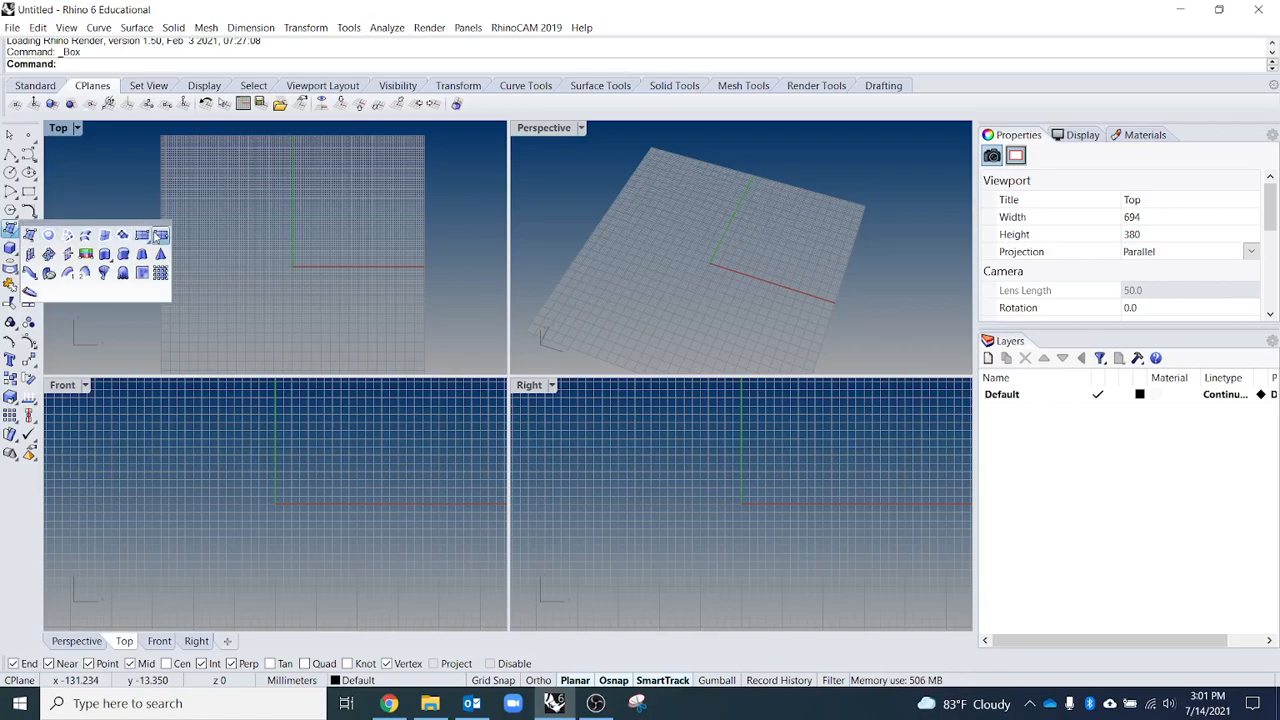
click(19, 258)
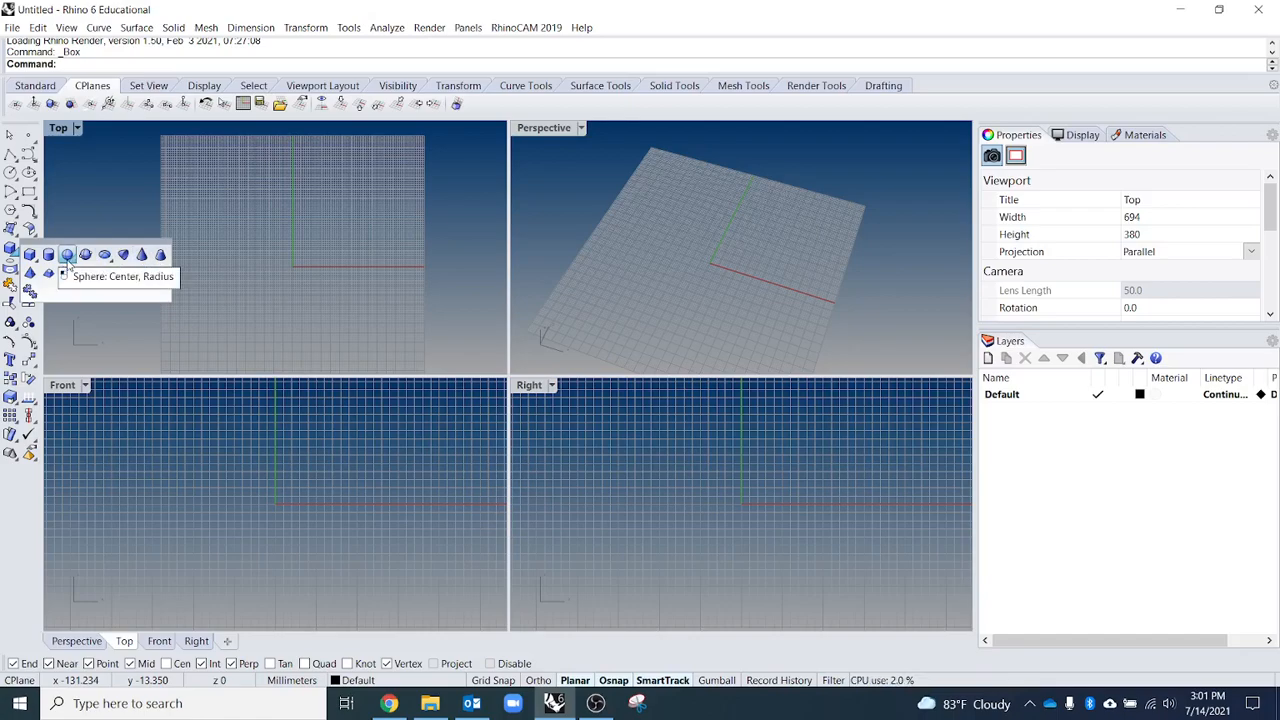
click(12, 252)
click(289, 272)
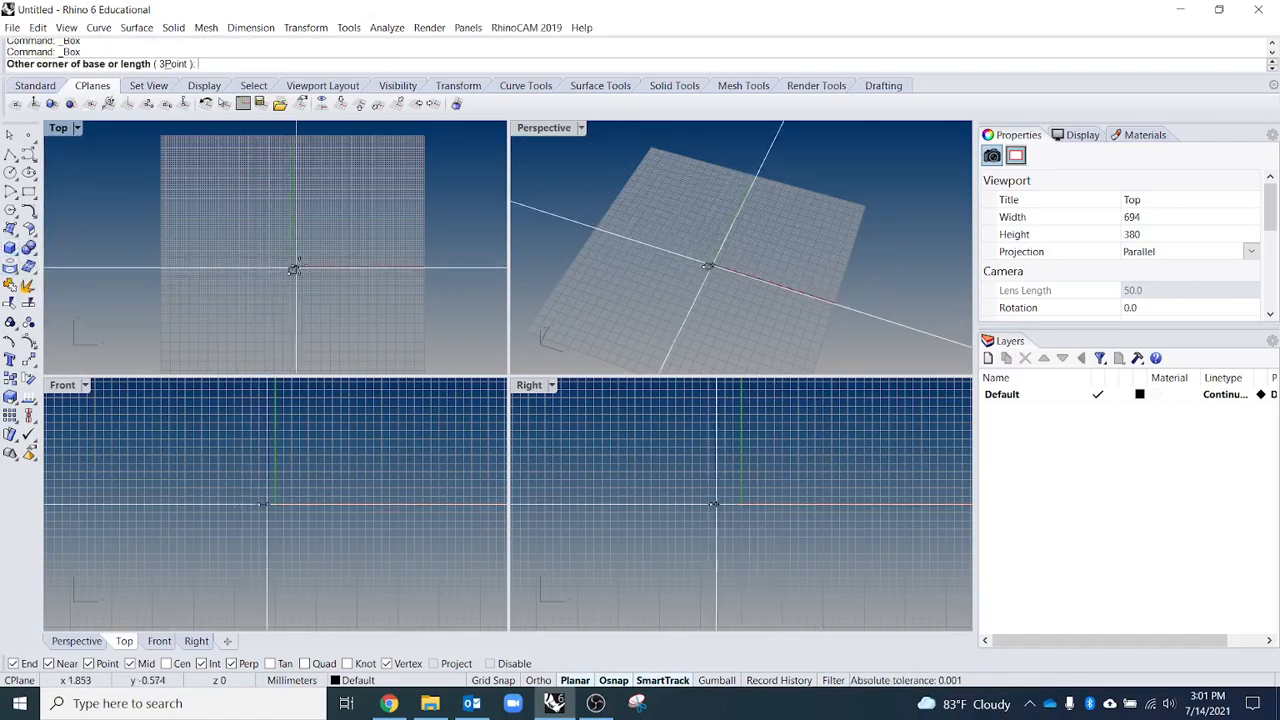
key(Escape)
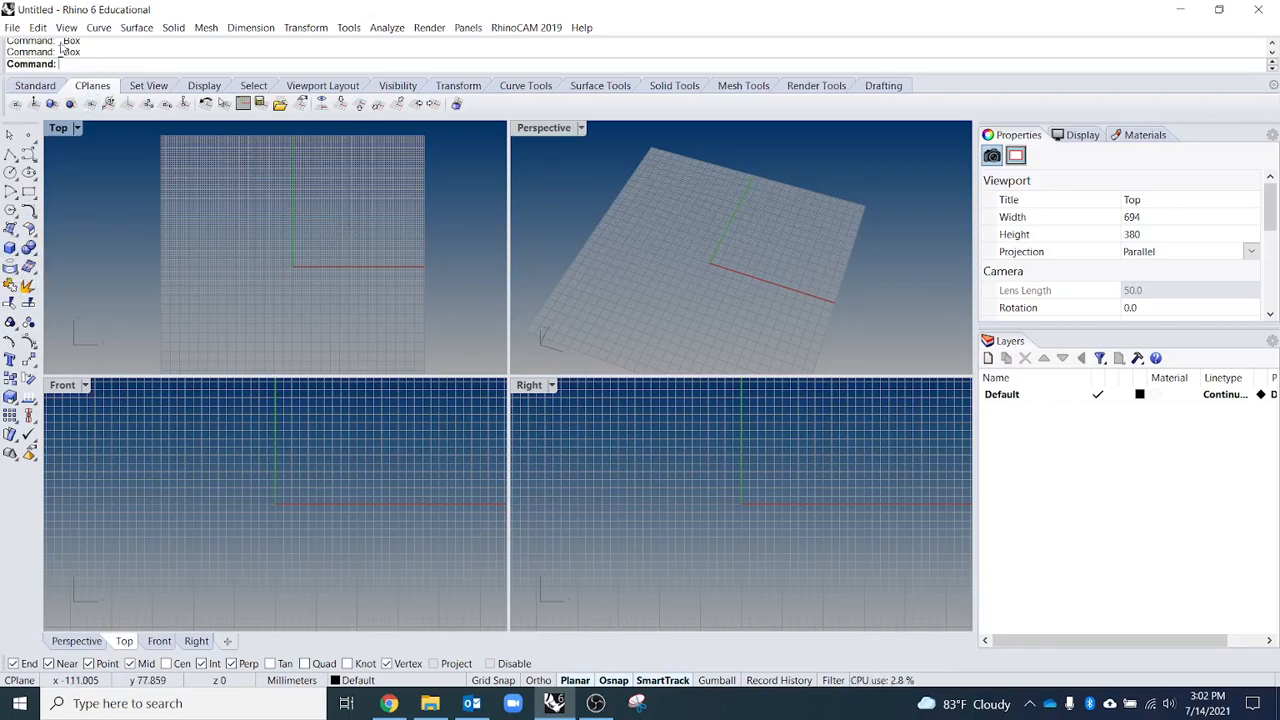
- Enlarge the command history area and create a box near the origin, 12 mm long, 24 mm wide and 6 mm high
drag(221, 72, 221, 107)
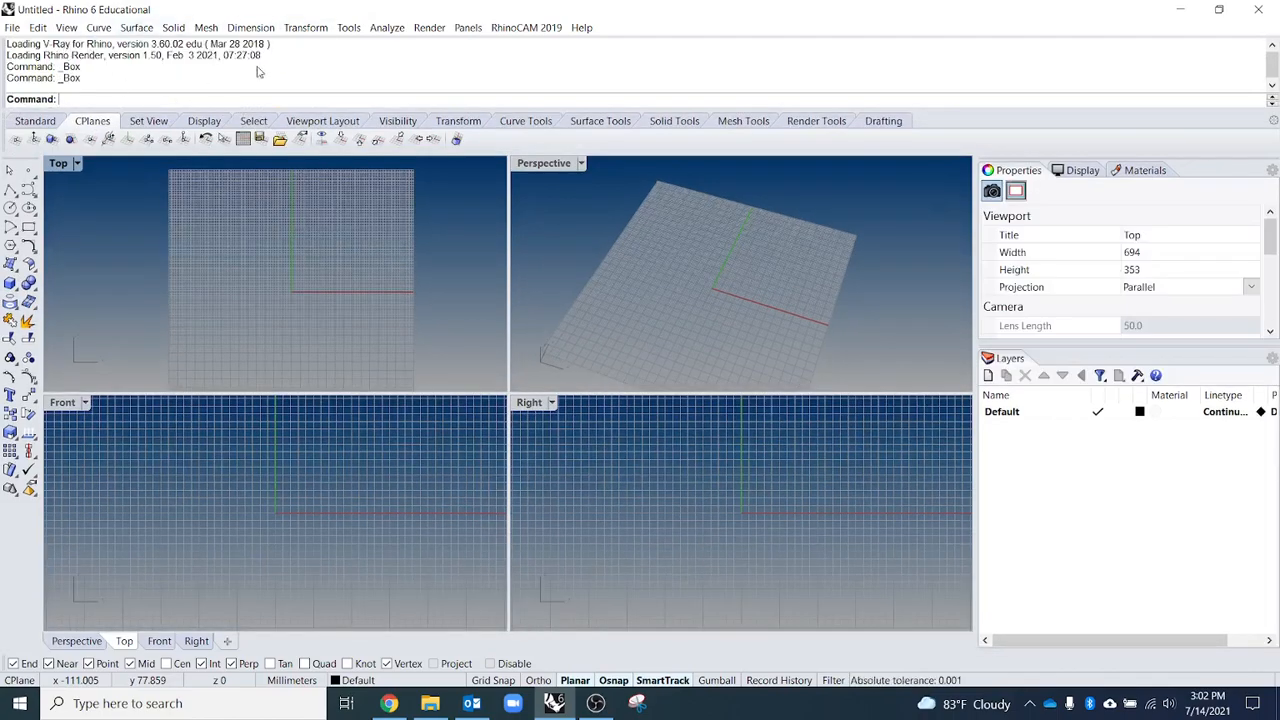
click(11, 286)
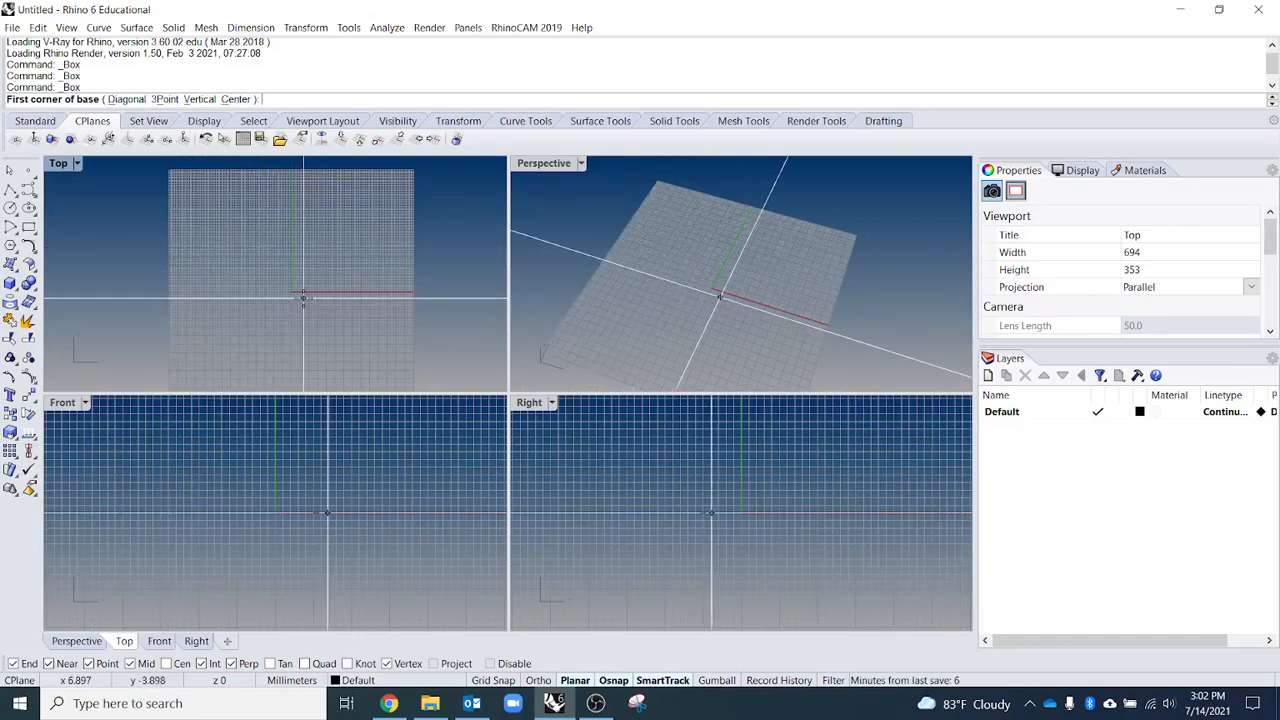
scroll(210, 295, up, 3)
scroll(198, 290, down, 3)
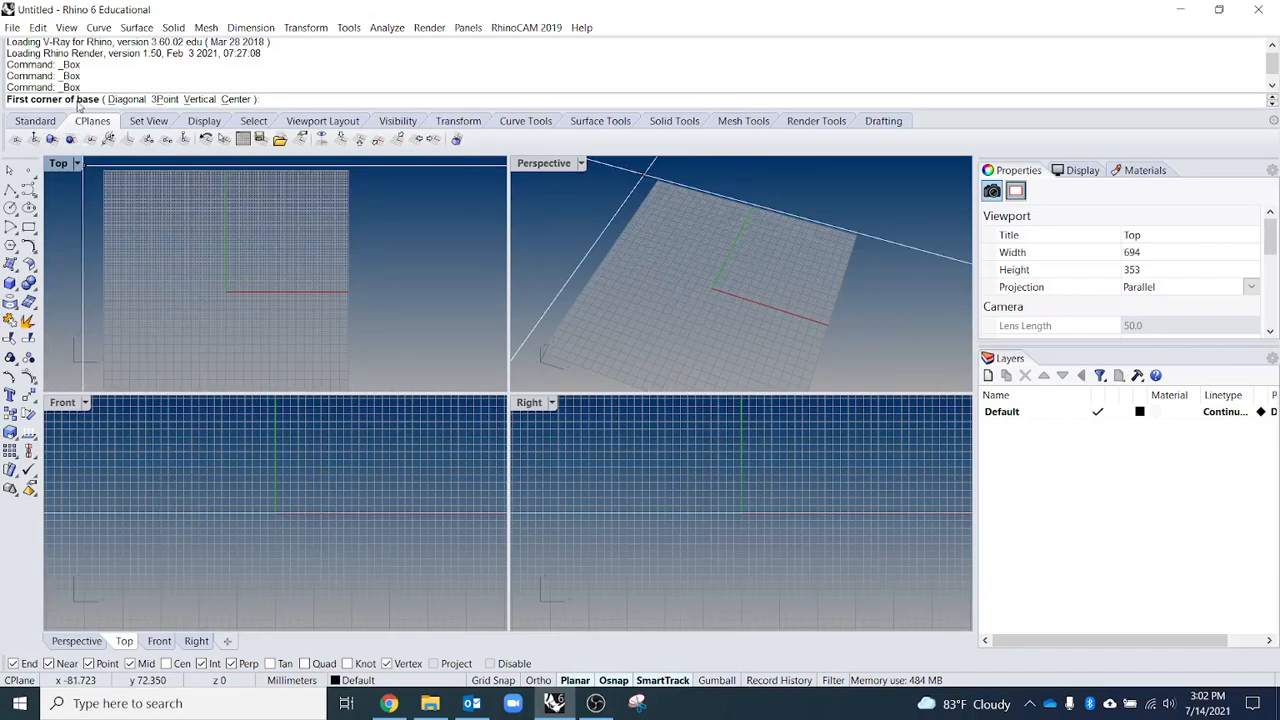
click(220, 280)
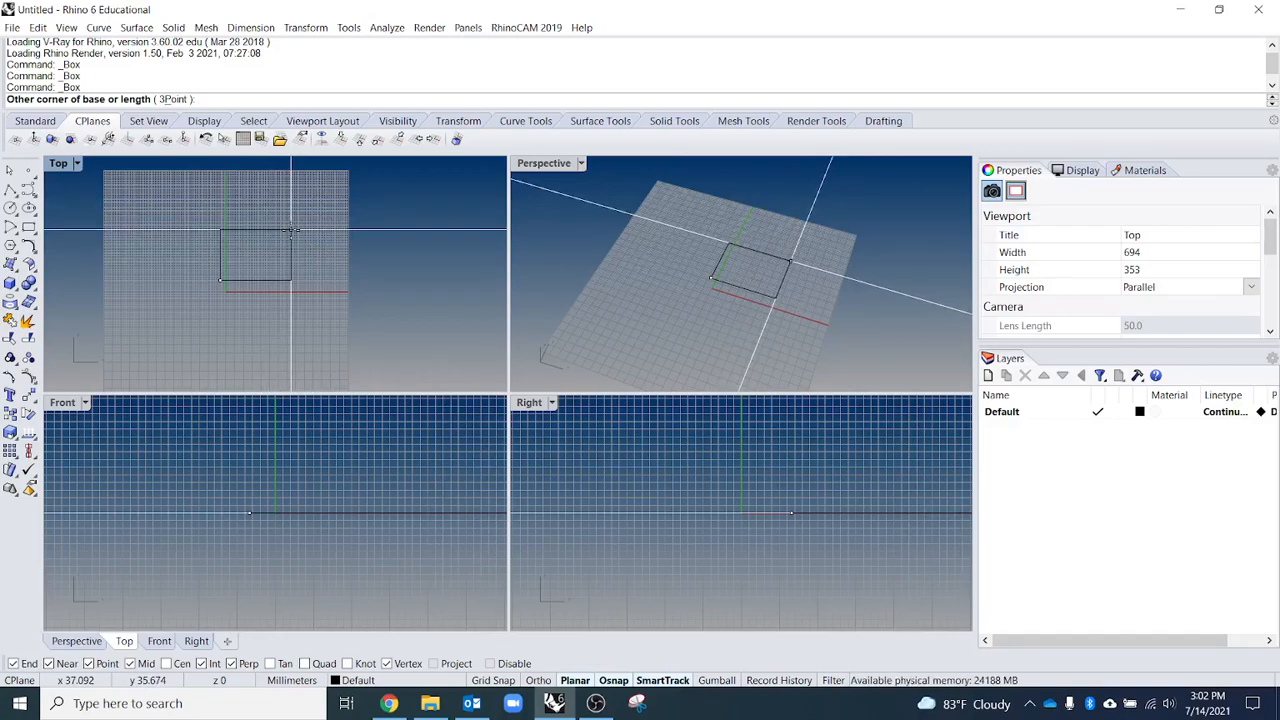
text(12)
key(Return)
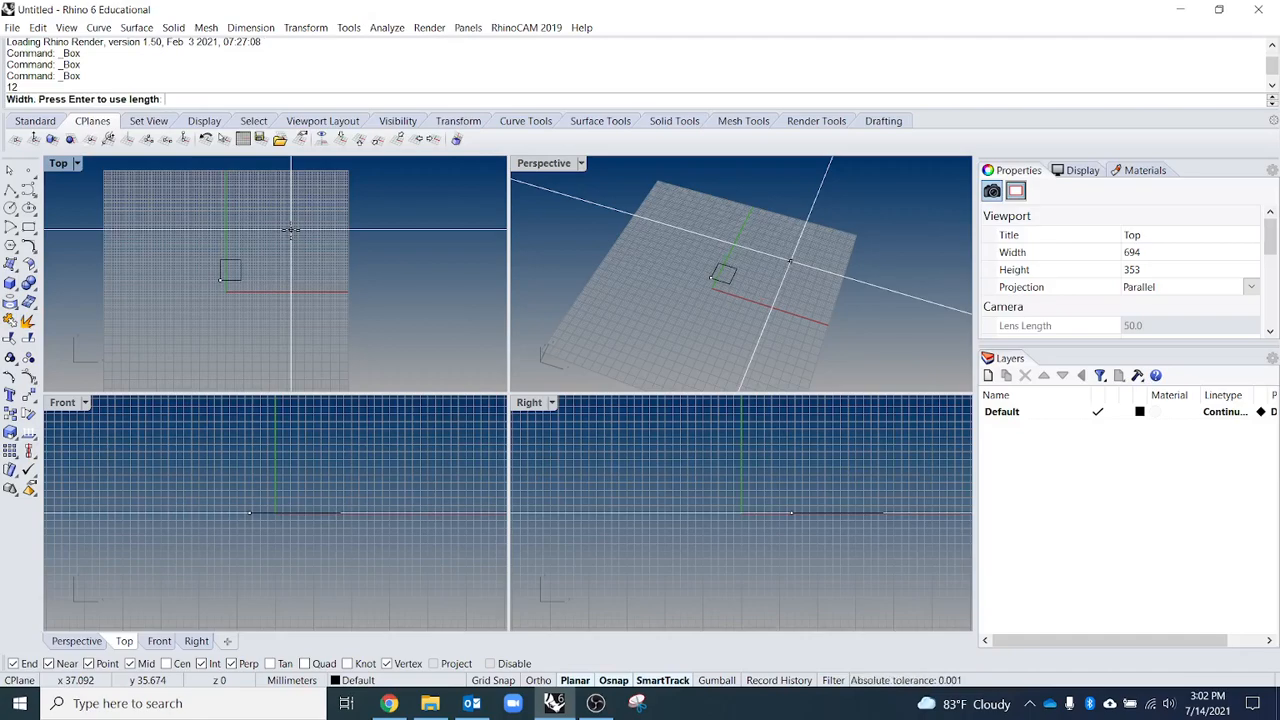
text(24)
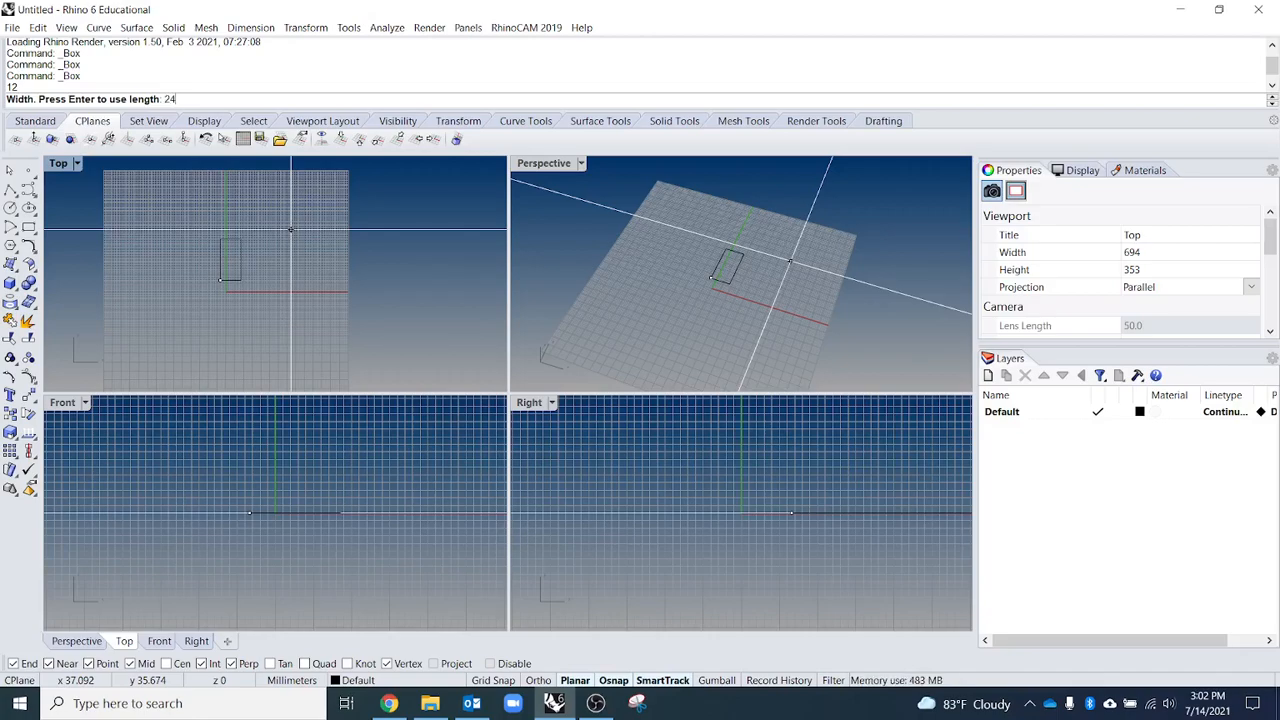
key(Return)
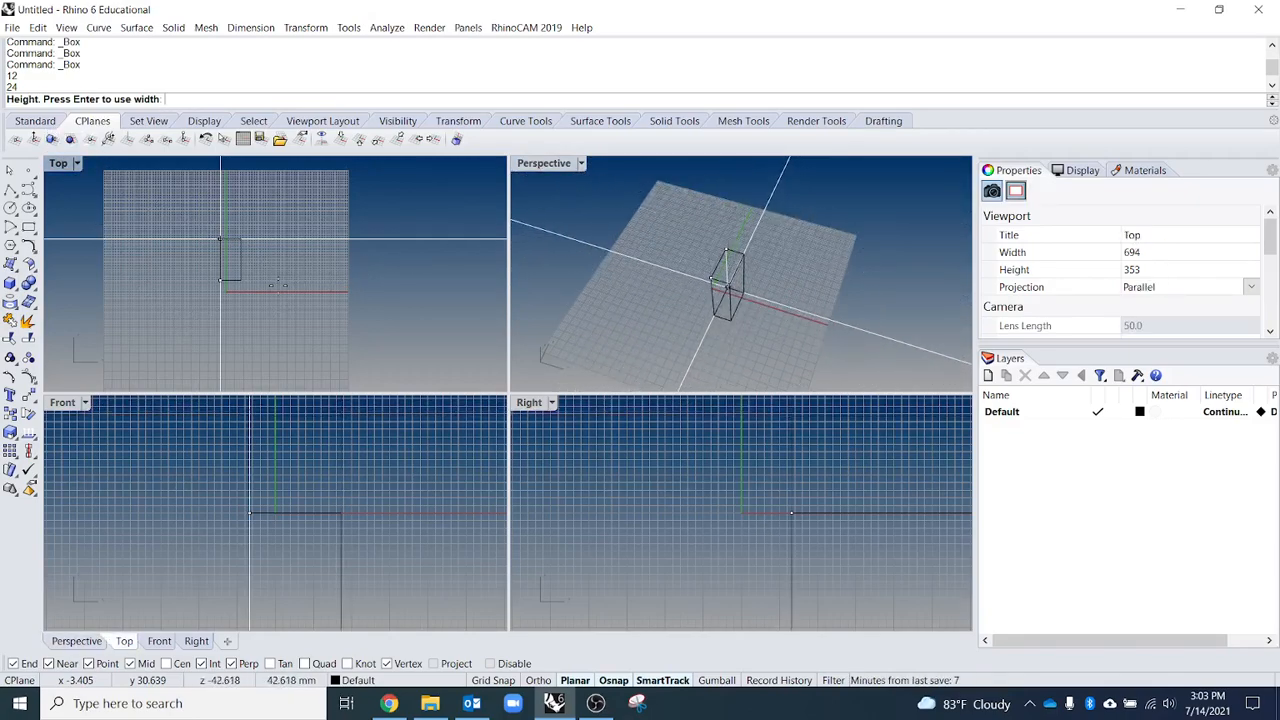
text(6)
key(Return)
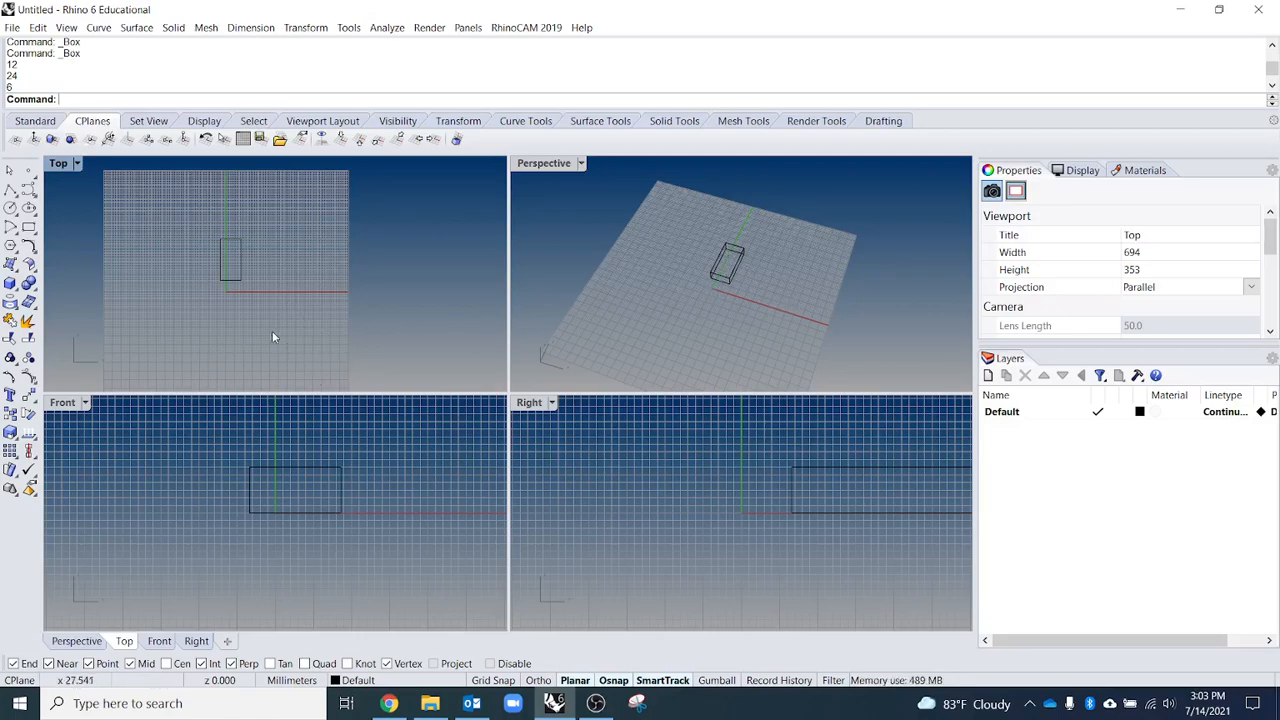
- Examine the box in the Top, Right and Perspective viewports
right_drag(247, 338, 240, 331)
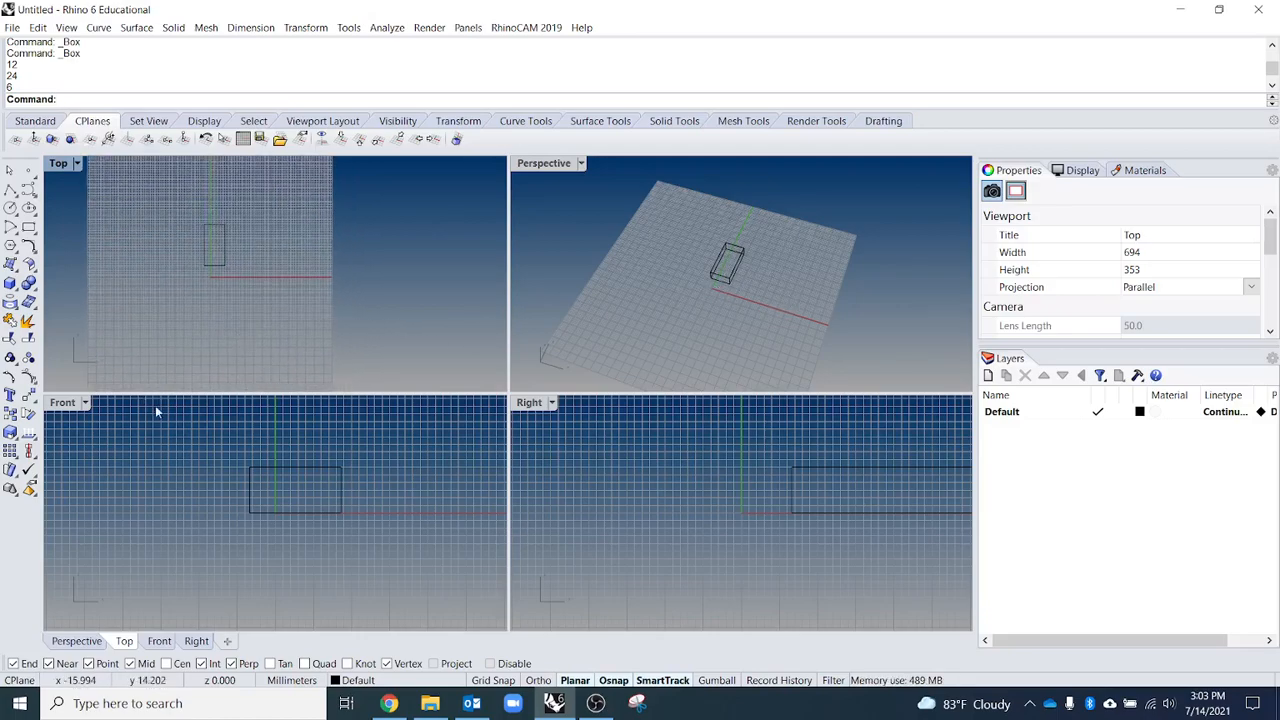
click(190, 450)
right_drag(651, 503, 686, 531)
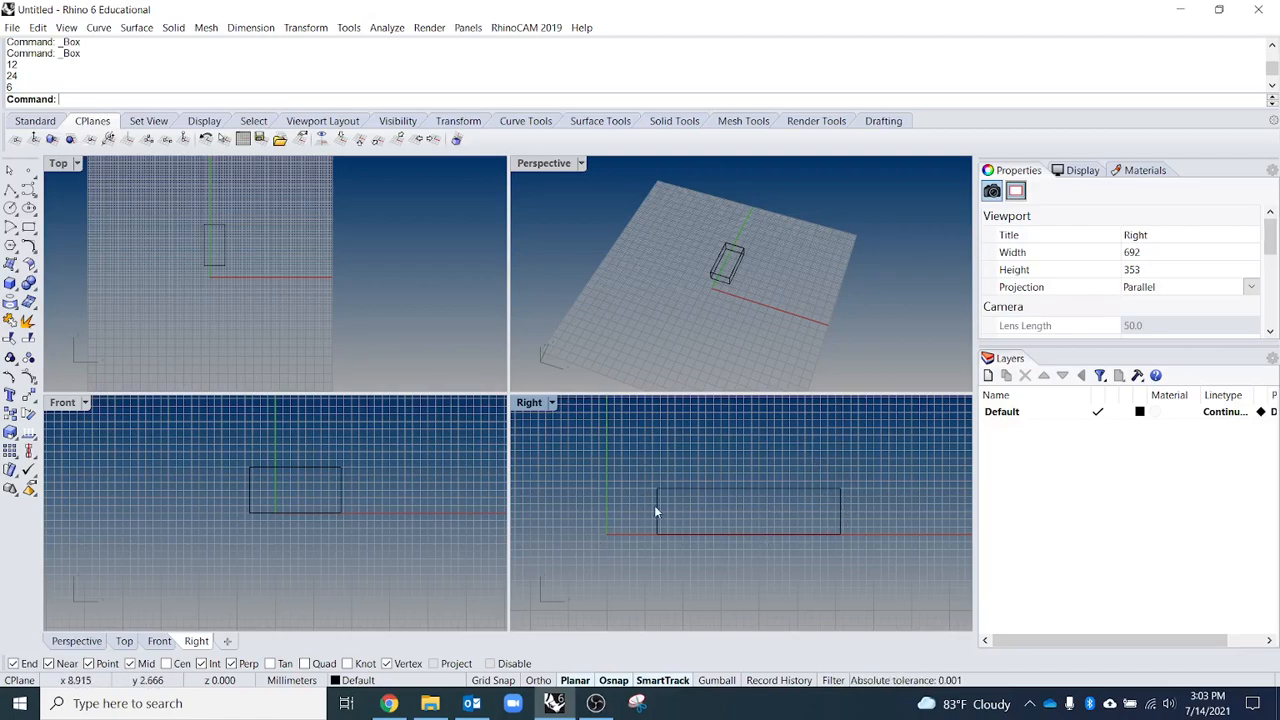
click(288, 320)
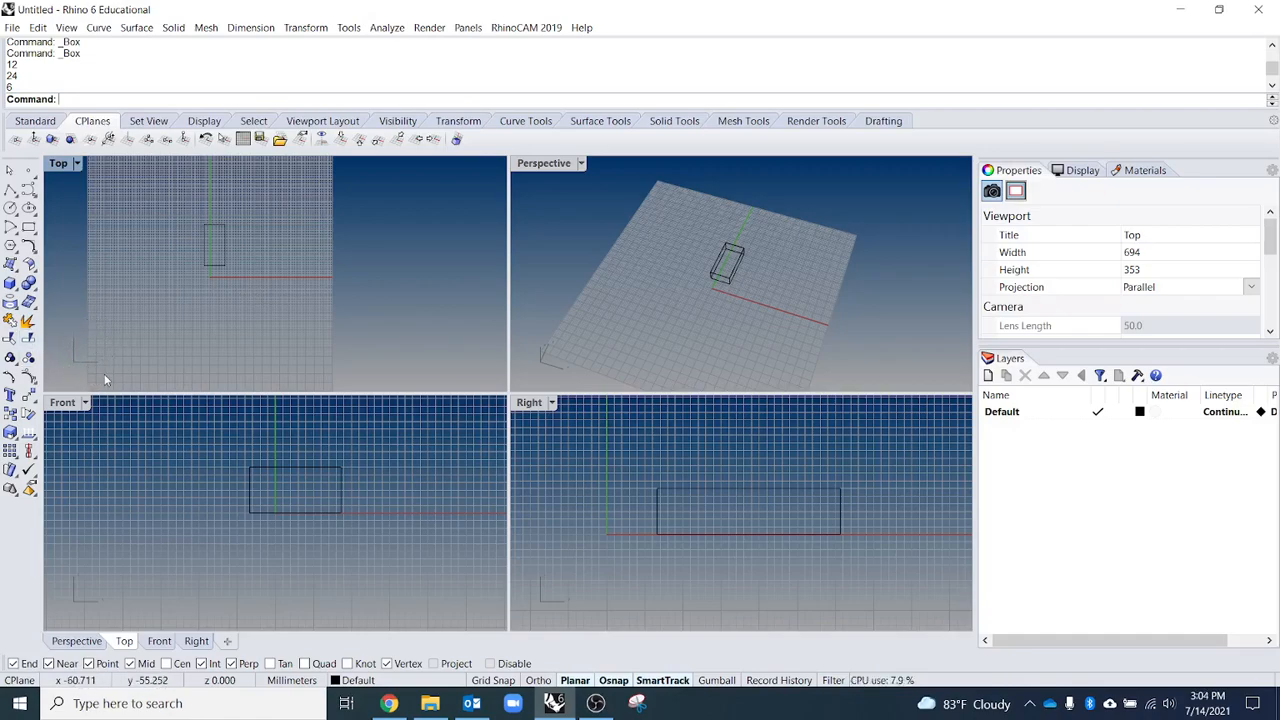
mouse_move(563, 363)
right_down()
mouse_move(620, 343)
mouse_move(609, 314)
mouse_move(552, 324)
mouse_move(592, 339)
mouse_move(688, 314)
mouse_move(623, 323)
mouse_move(957, 338)
mouse_move(563, 331)
mouse_move(572, 348)
right_up()
right_drag(222, 293, 223, 318)
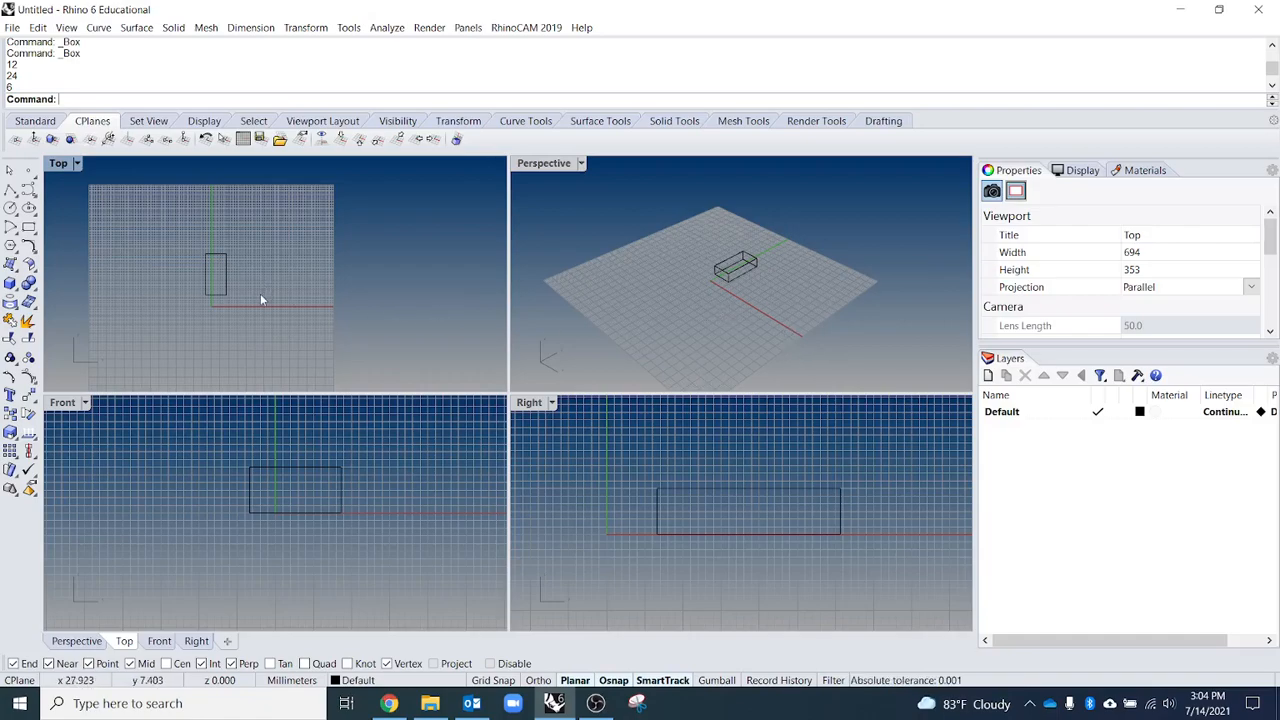
right_drag(216, 329, 226, 317)
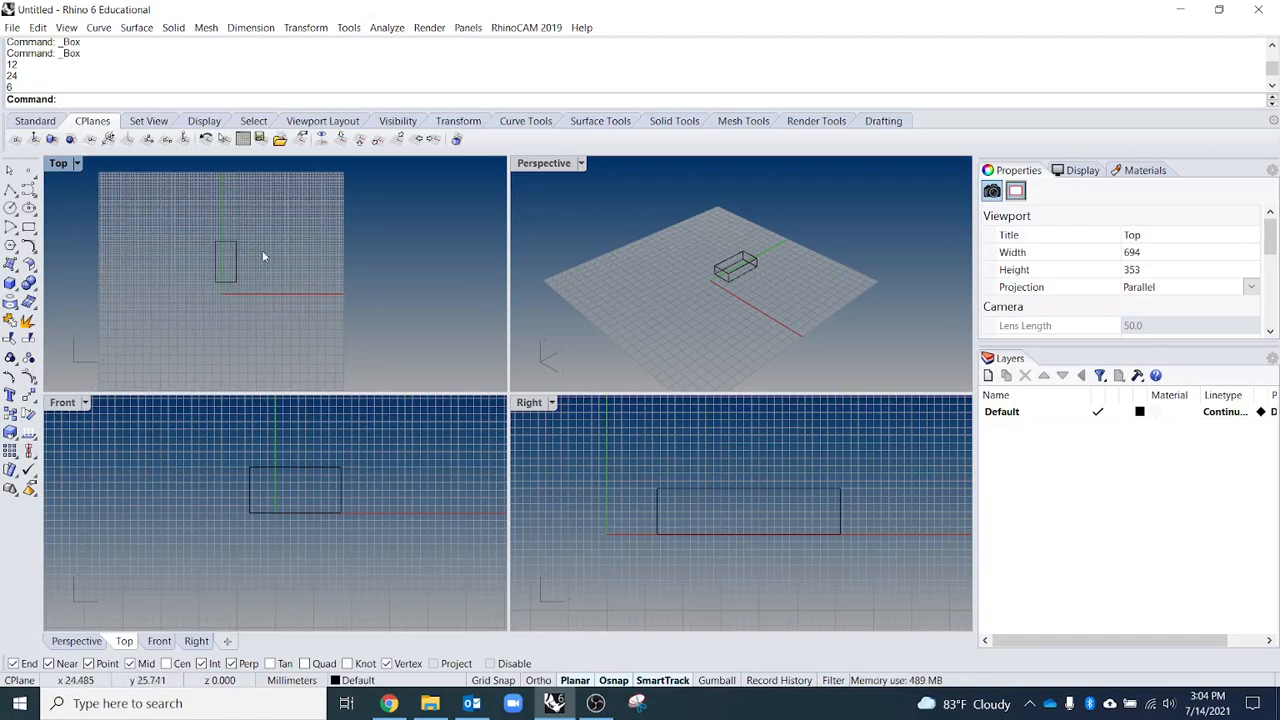
- Draw a rectangle from a first corner at 0,2,5, placing the opposite corner freehand in the Perspective viewport beside the box
click(29, 228)
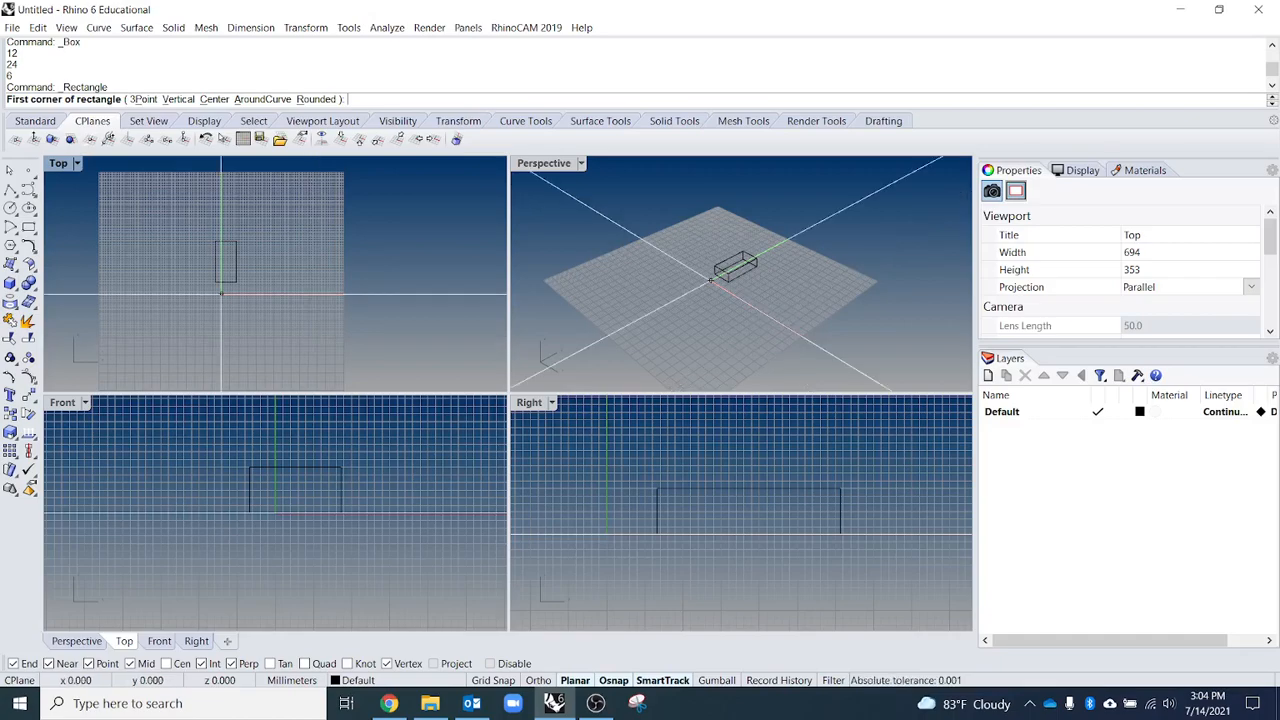
text(0,)
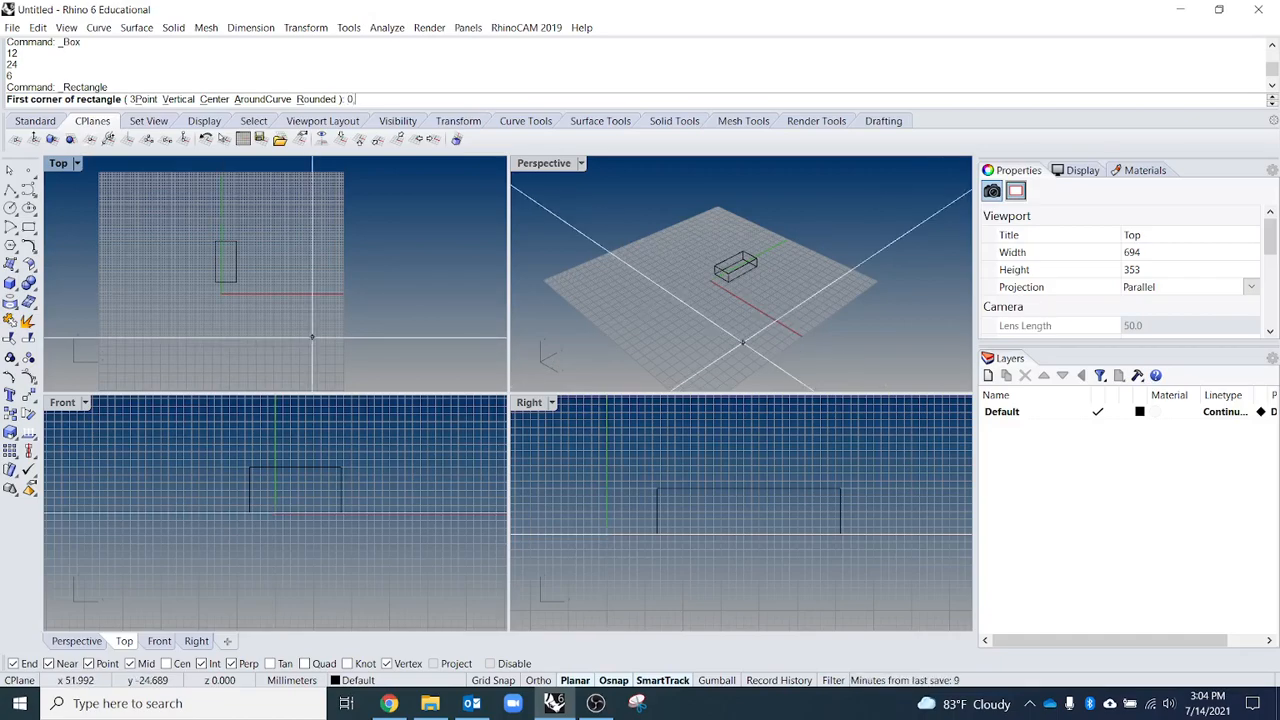
text(2,6)
key(BackSpace)
key(BackSpace)
text(,5)
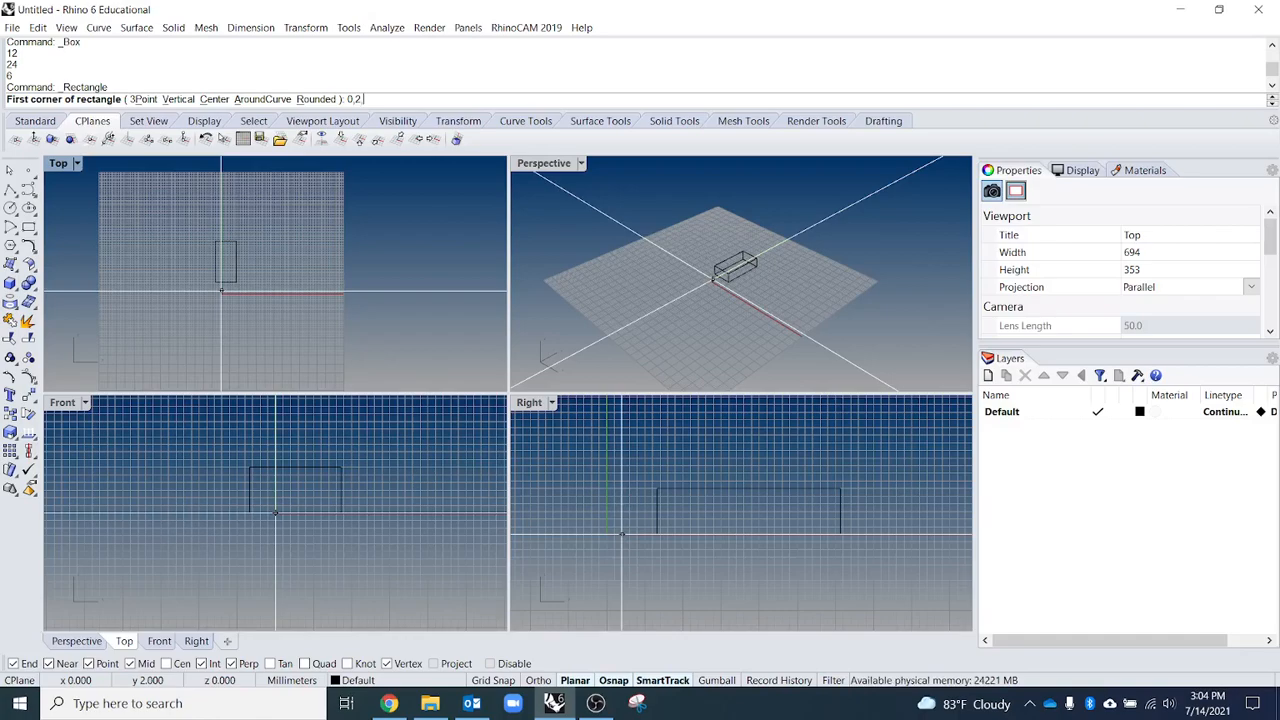
key(Return)
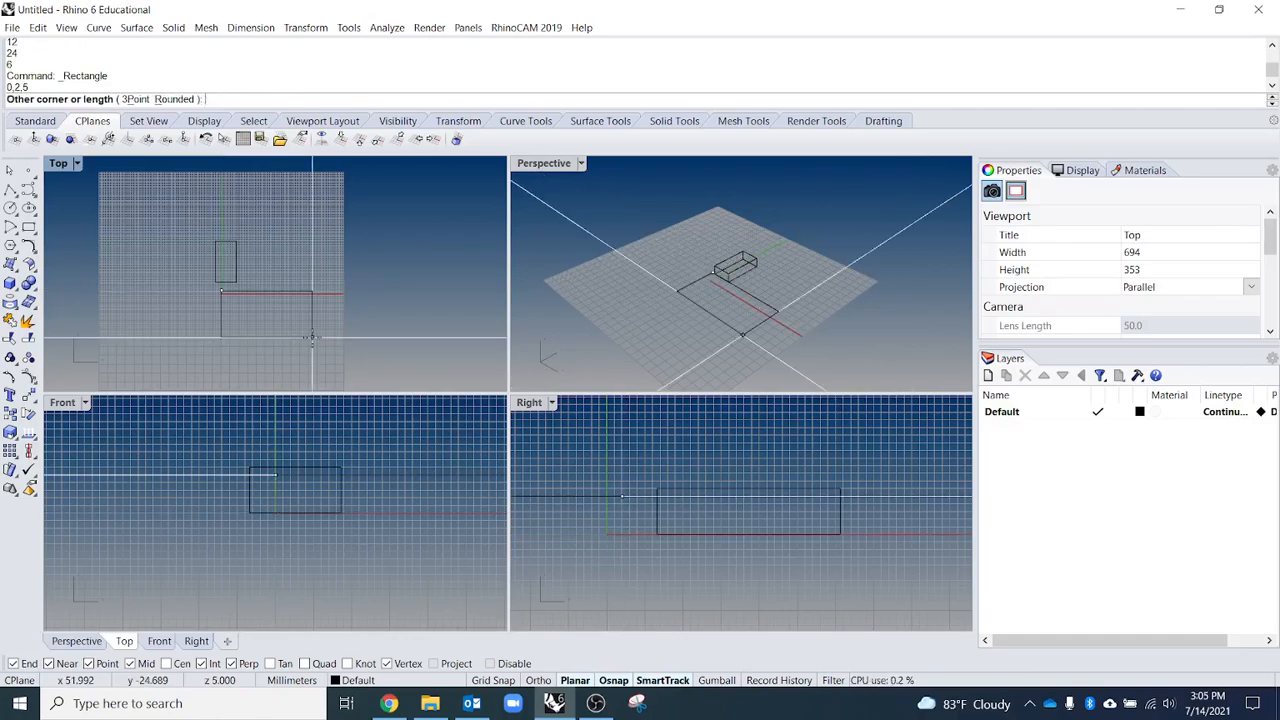
scroll(185, 296, up, 5)
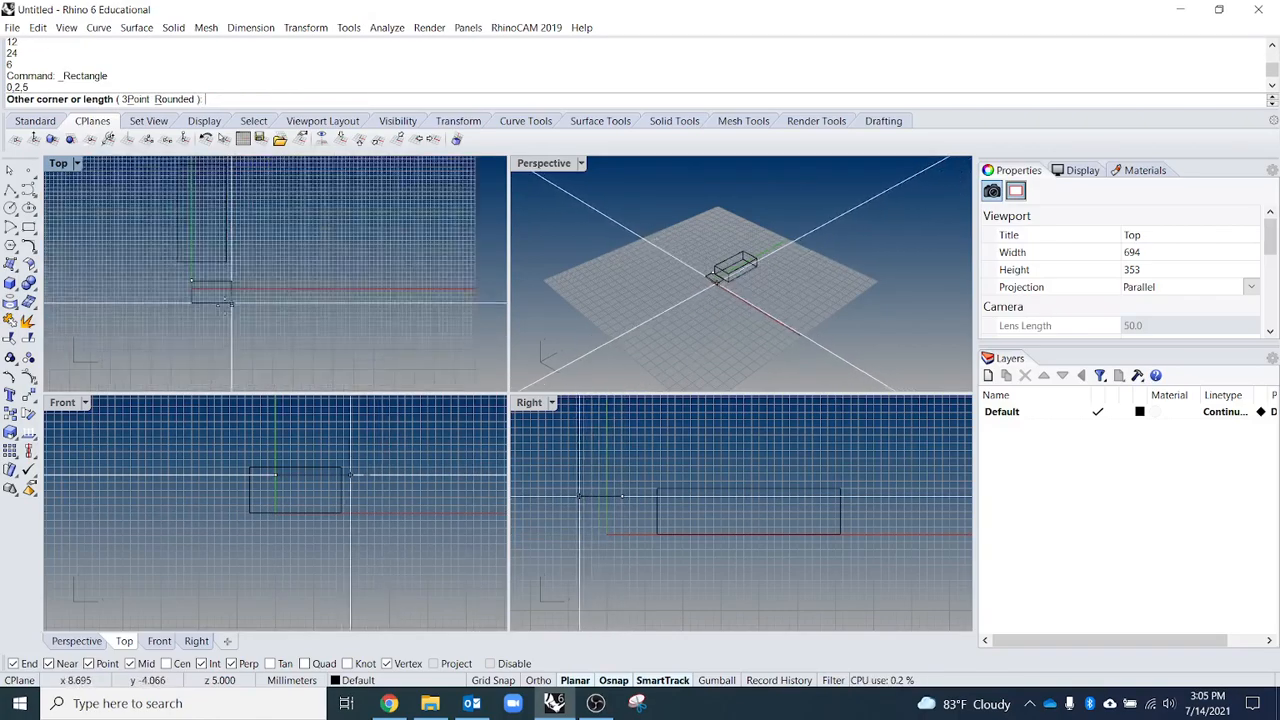
scroll(818, 277, up, 10)
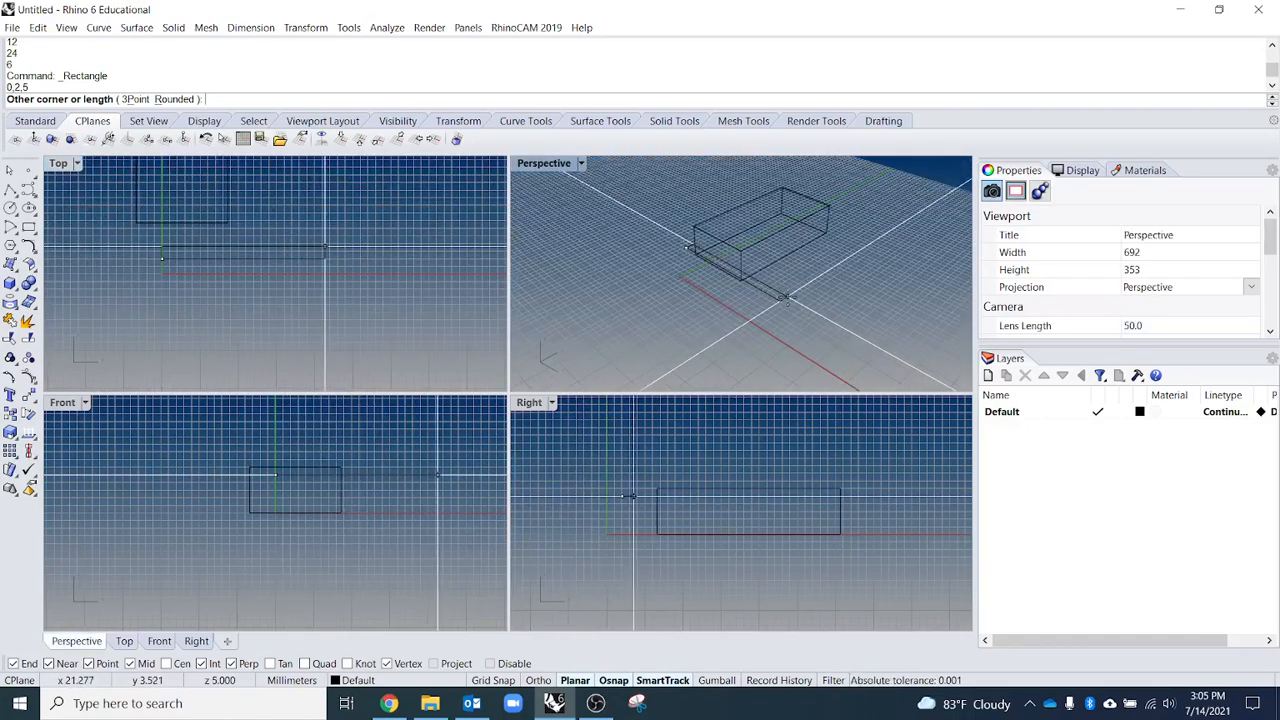
right_drag(818, 277, 914, 272)
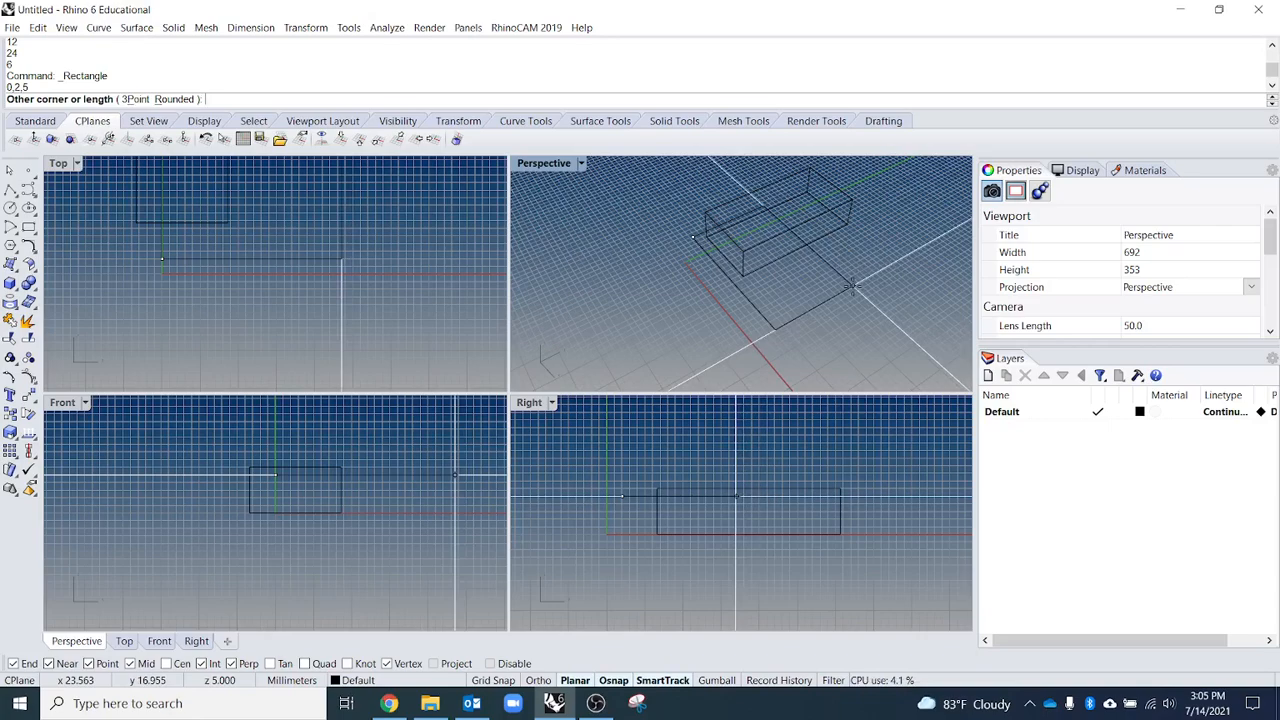
click(818, 372)
right_drag(811, 356, 763, 338)
- Maximize and restore the Top, Front and Perspective viewports in turn, and switch the active viewport between Top and Front
click(431, 286)
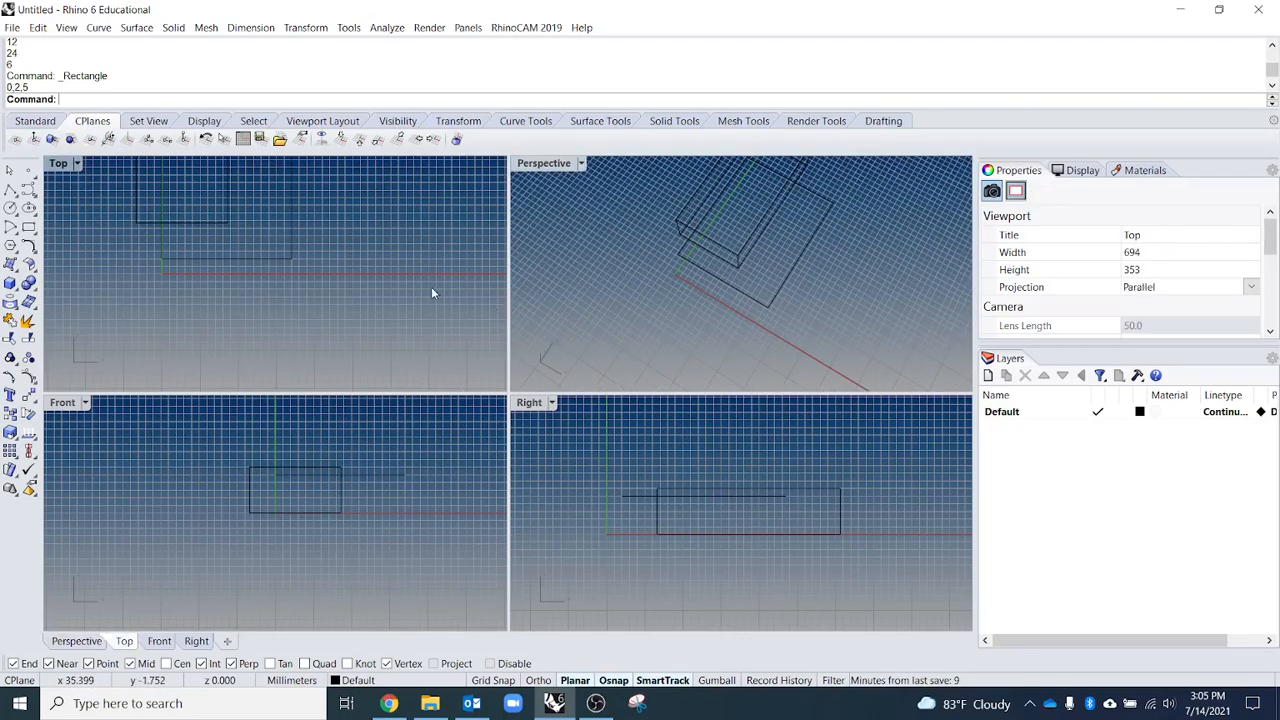
double_click(60, 163)
scroll(554, 392, down, 3)
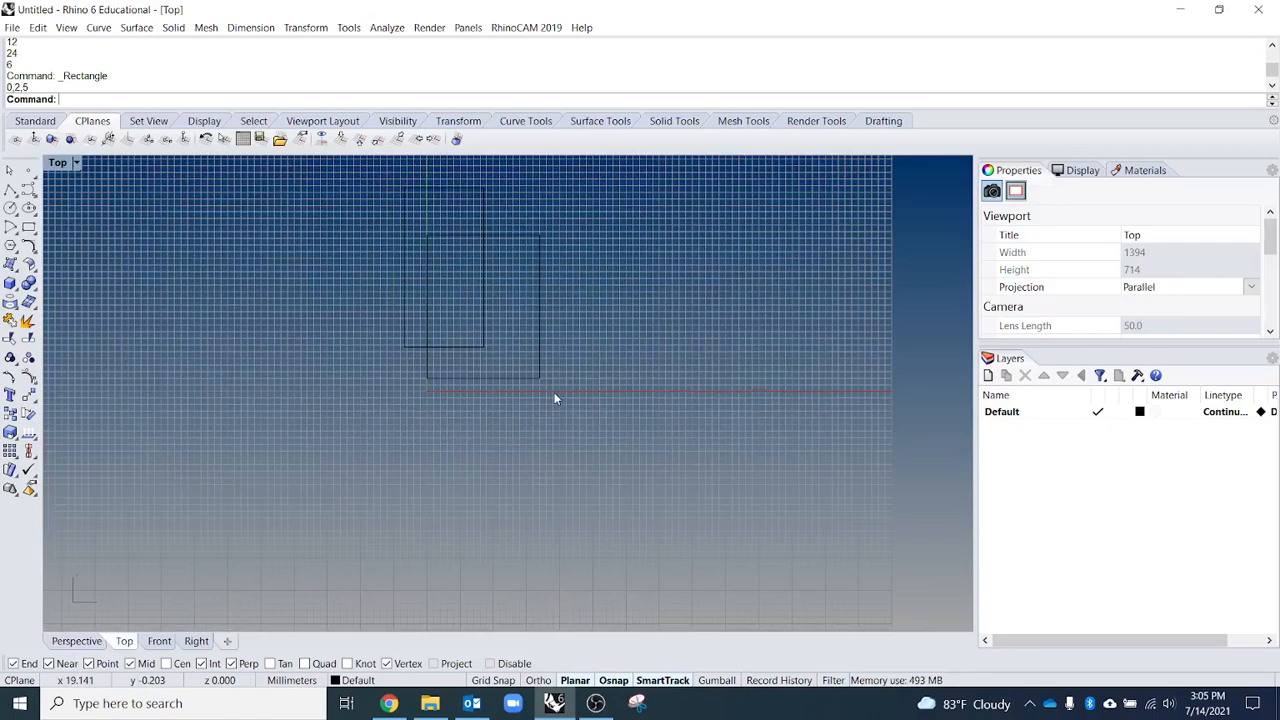
scroll(528, 394, down, 2)
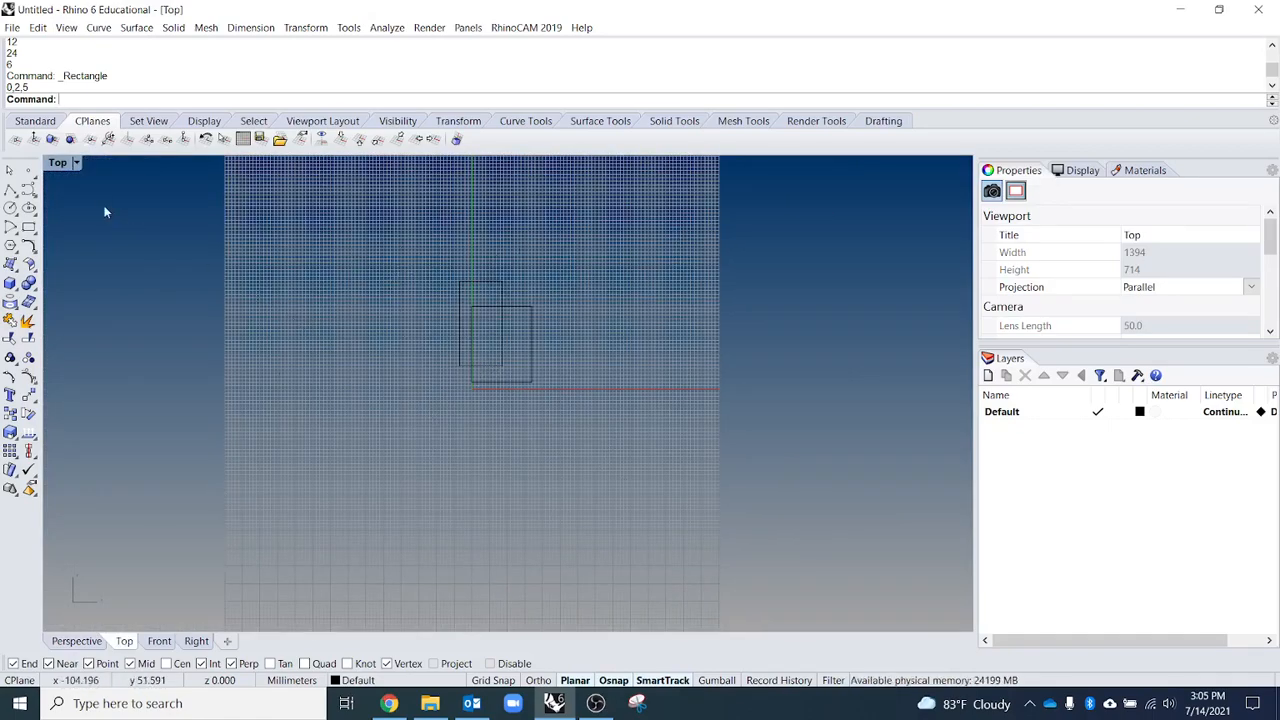
double_click(57, 163)
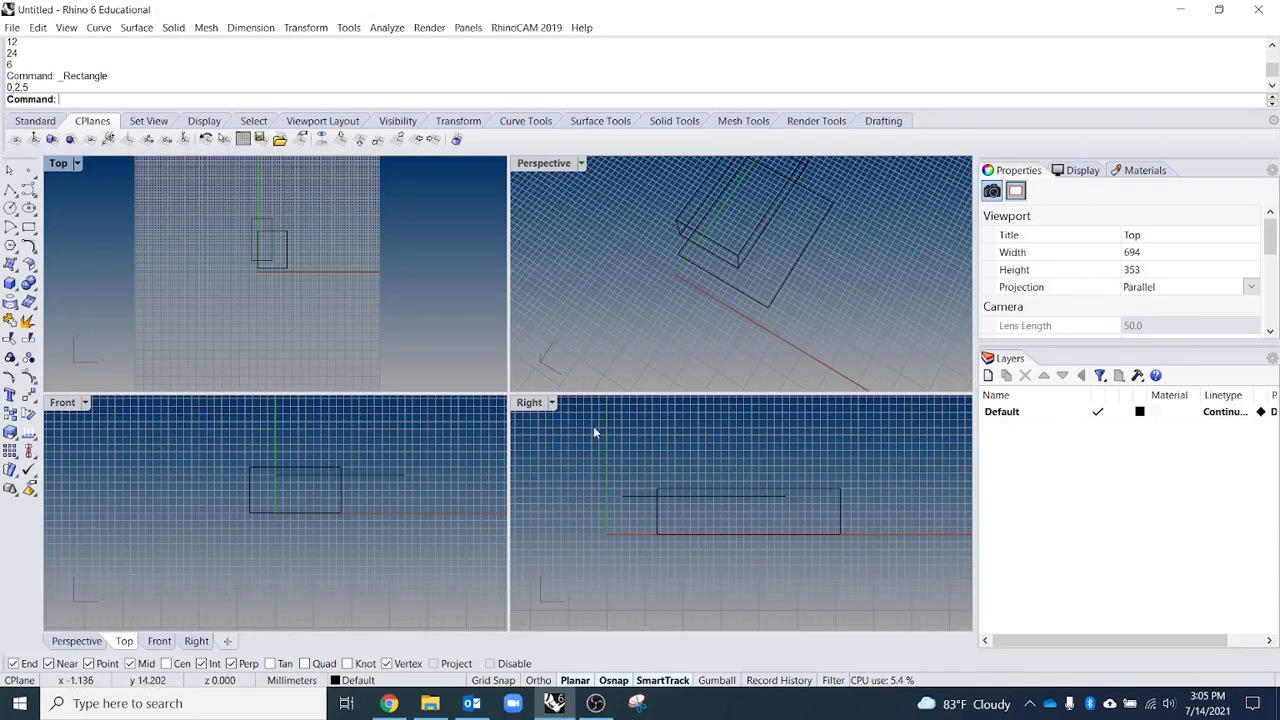
double_click(68, 405)
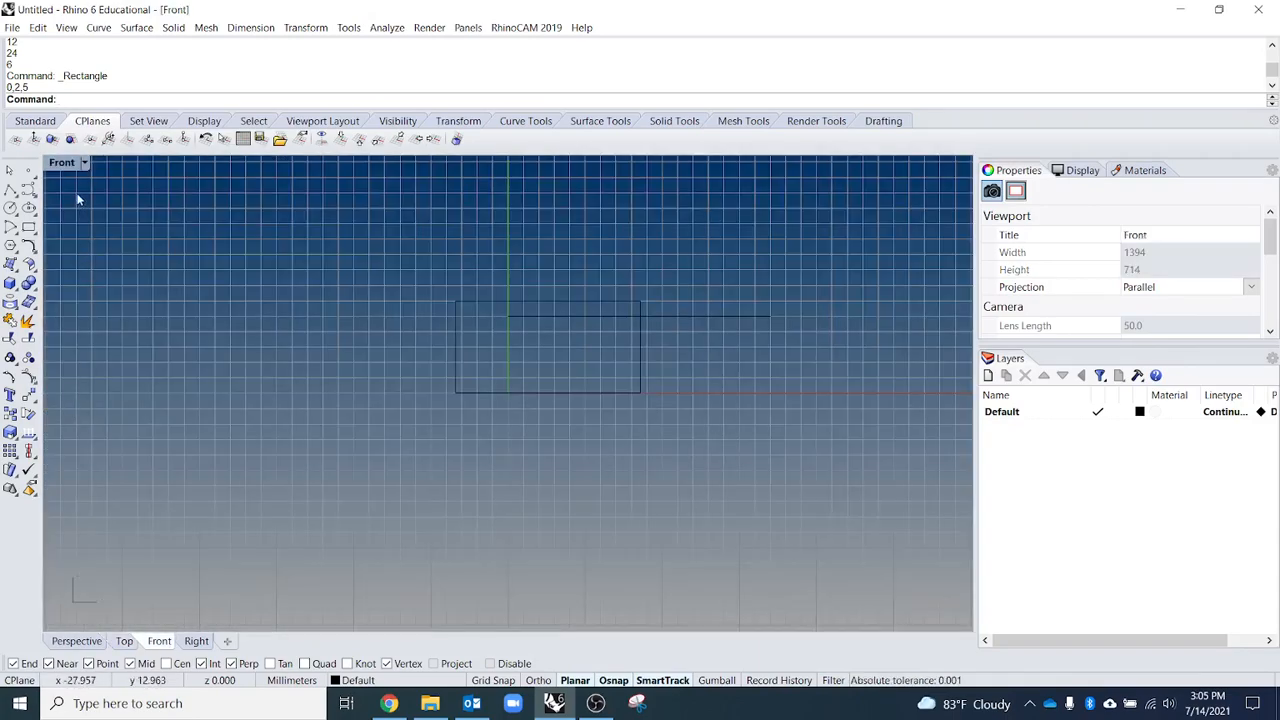
double_click(63, 166)
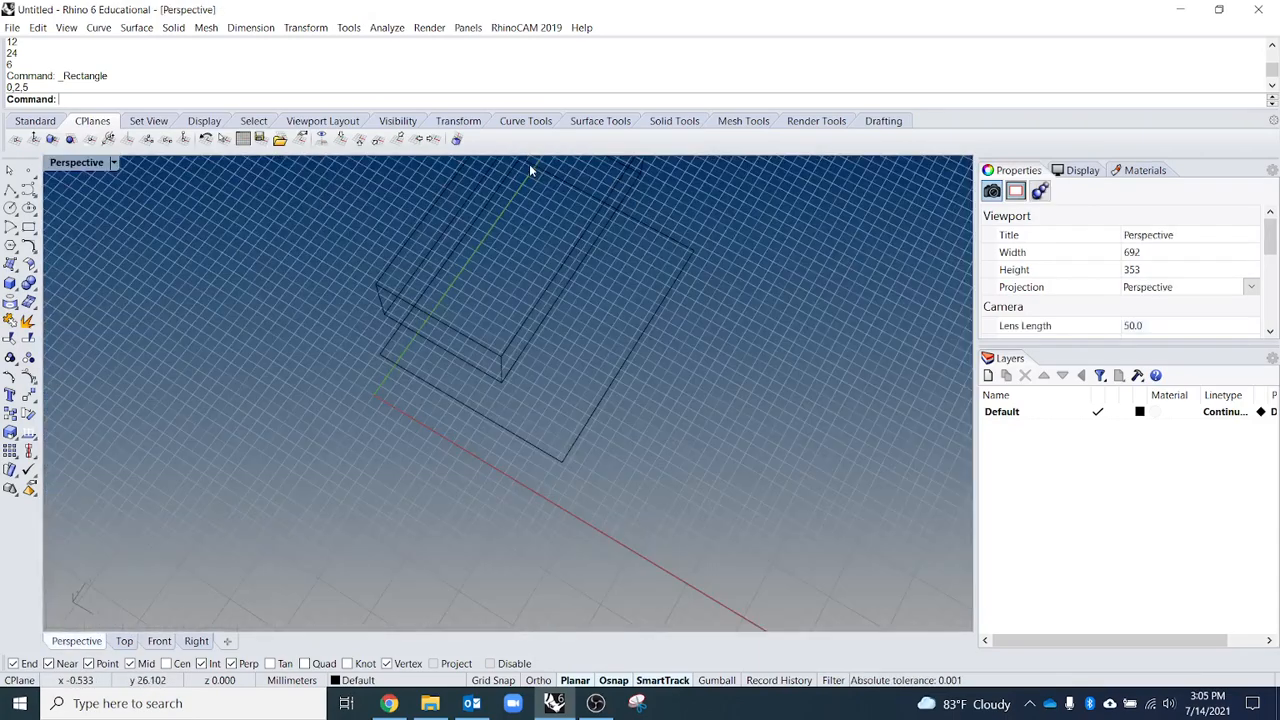
double_click(535, 165)
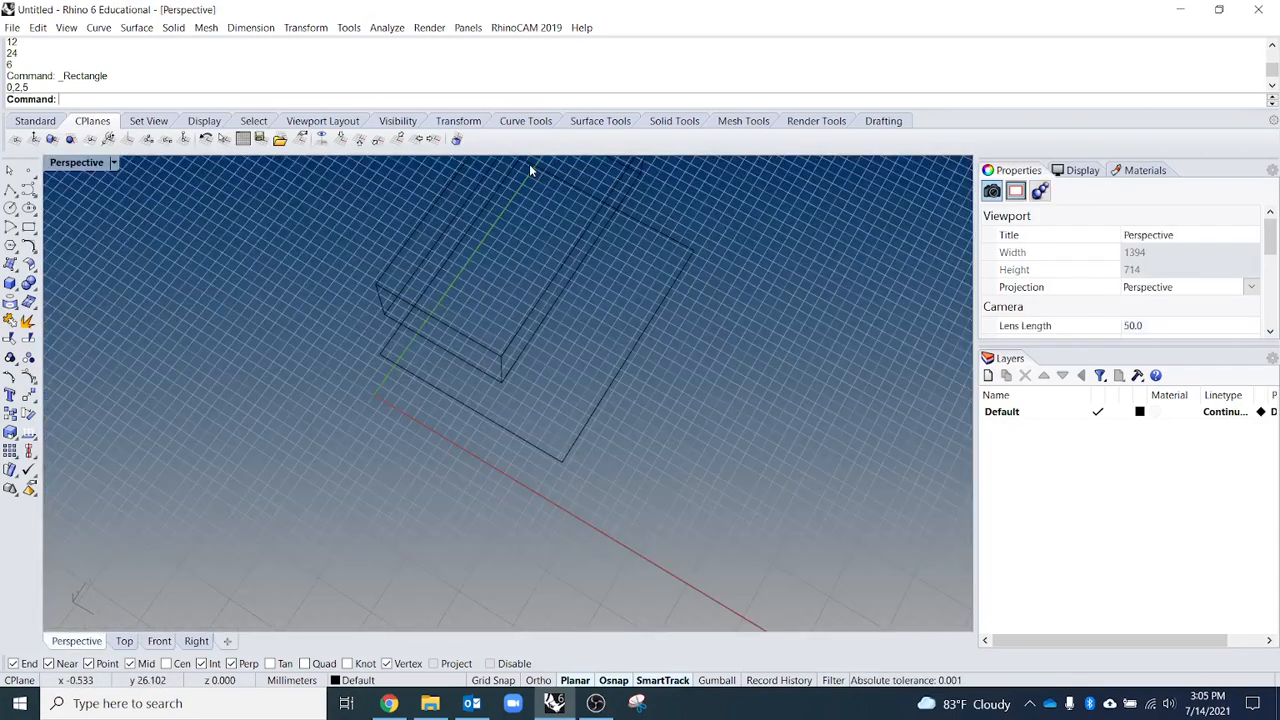
double_click(86, 166)
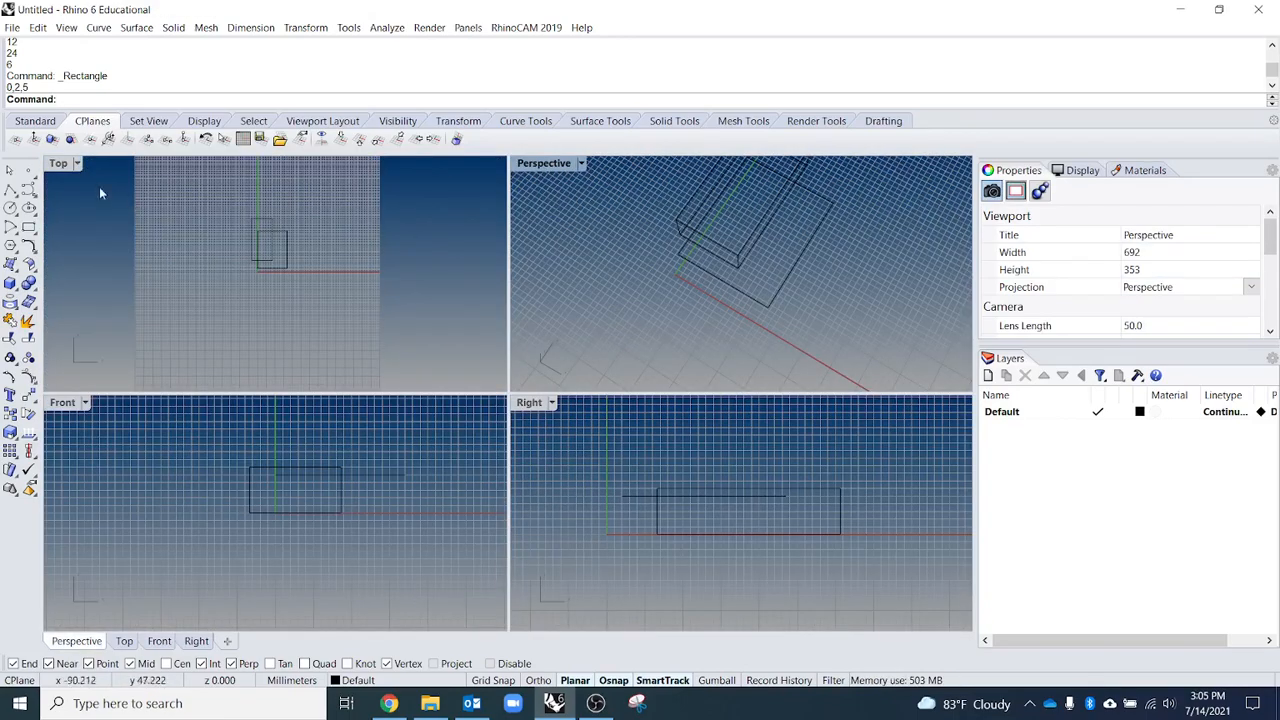
click(436, 253)
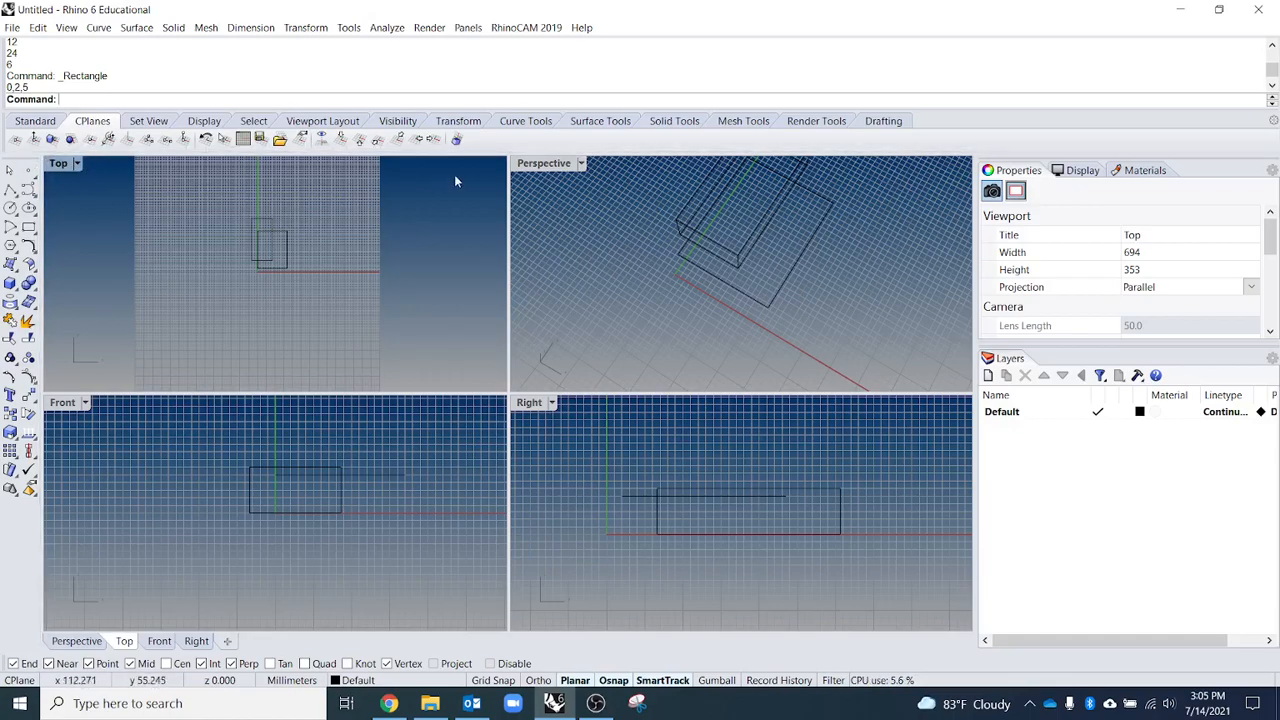
click(427, 541)
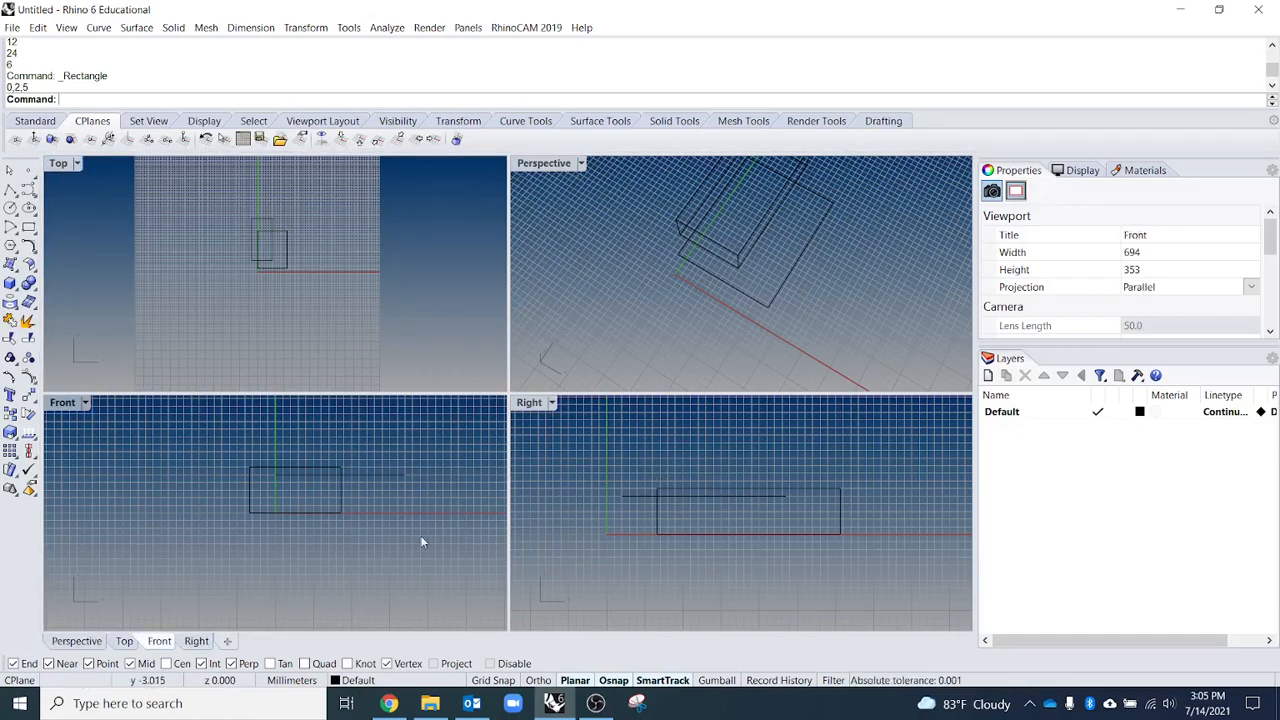
click(250, 372)
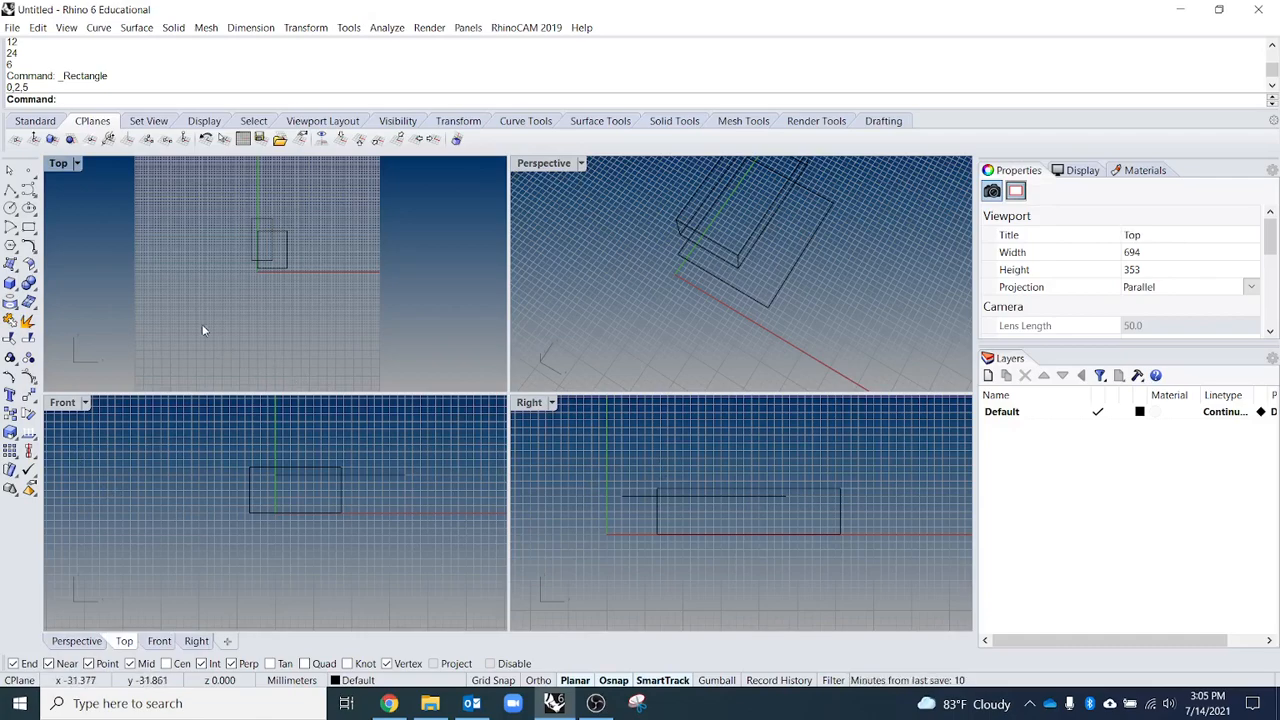
- Change the Top viewport to the Perspective view and set it back to the Top view
click(77, 165)
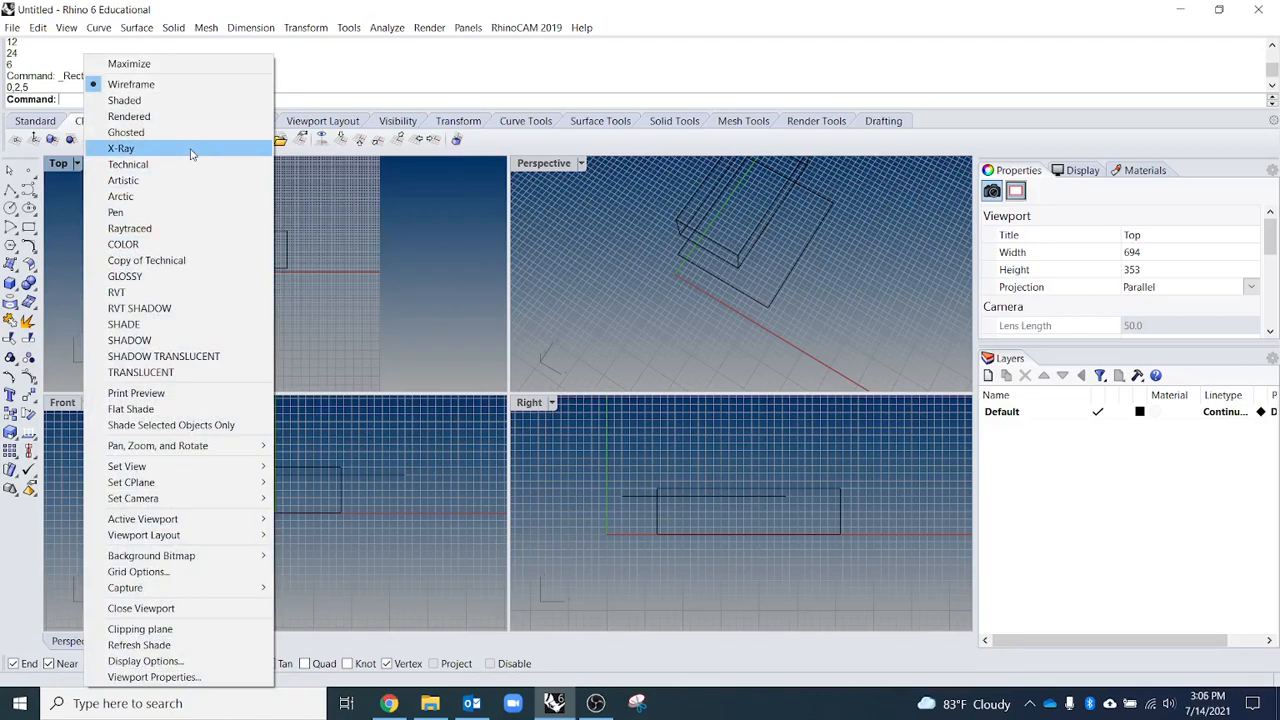
mouse_move(258, 478)
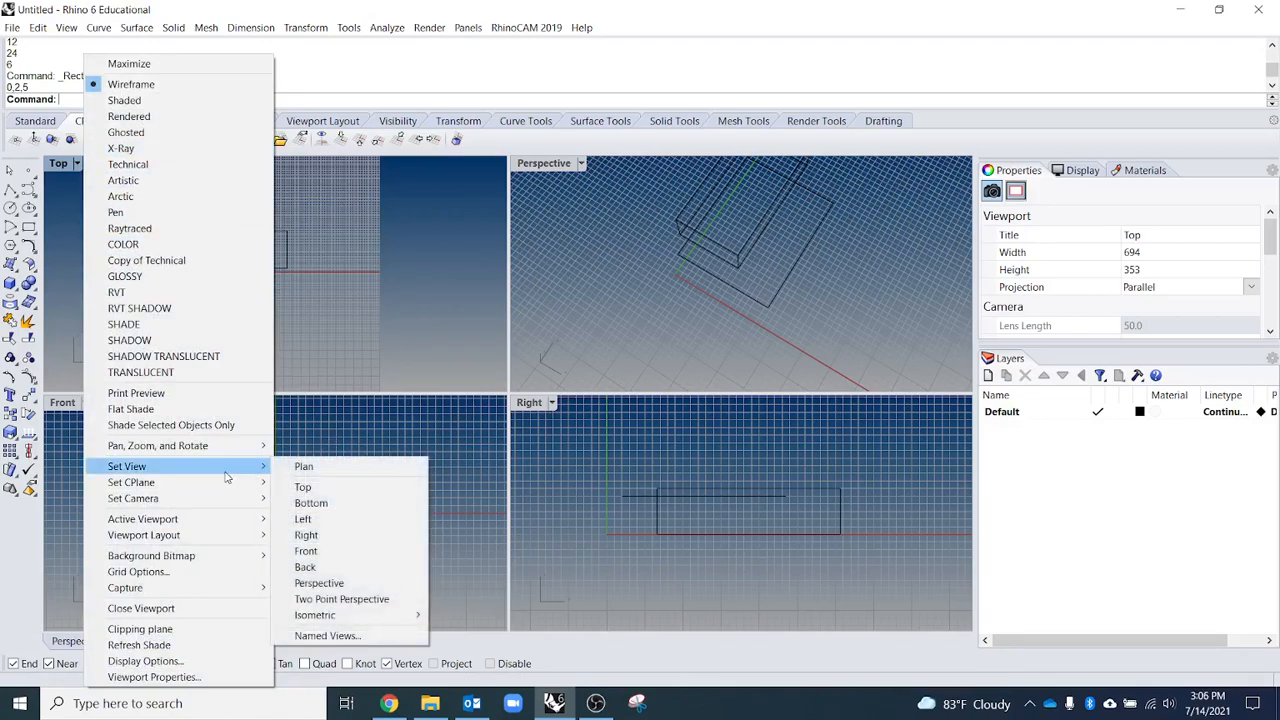
click(361, 585)
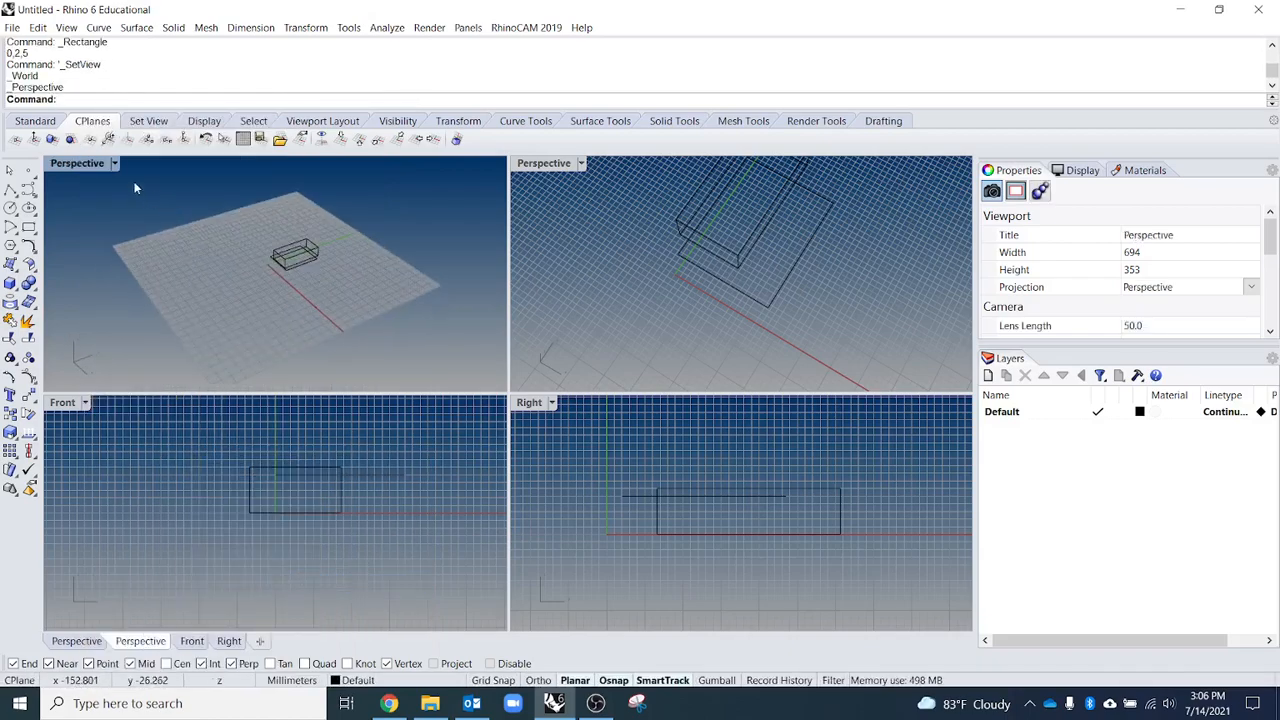
click(115, 163)
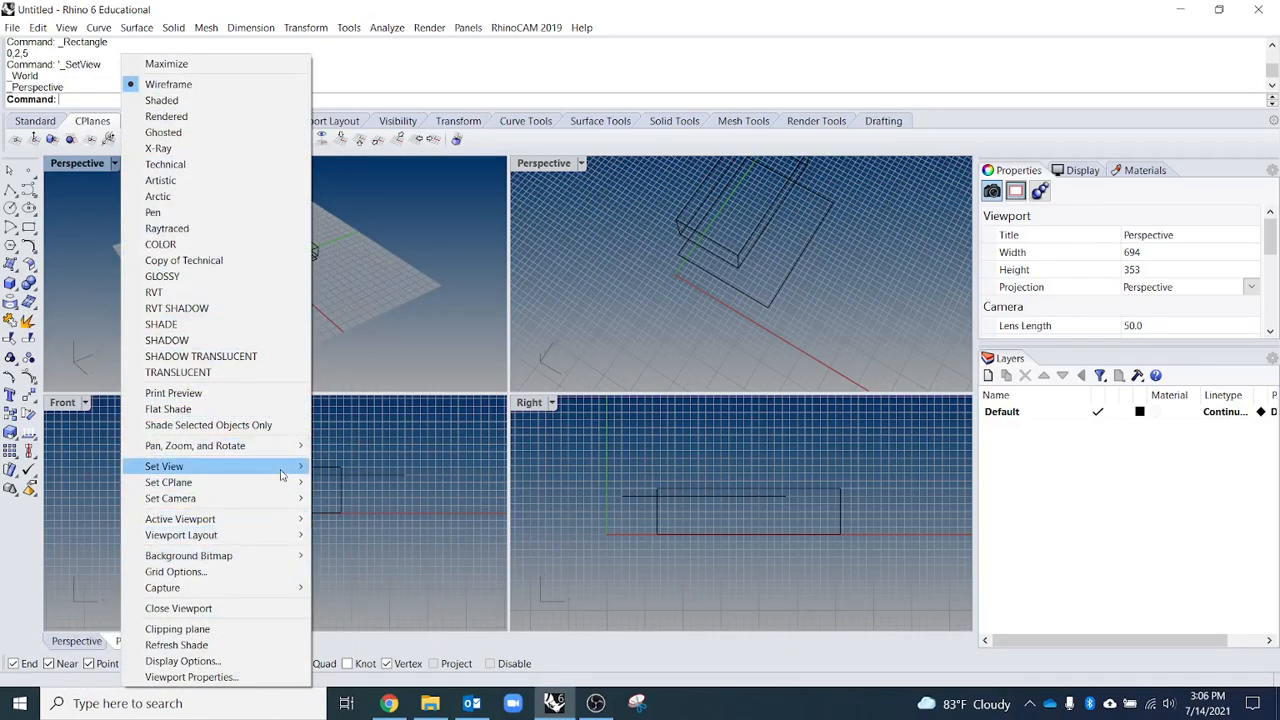
mouse_move(281, 475)
click(393, 487)
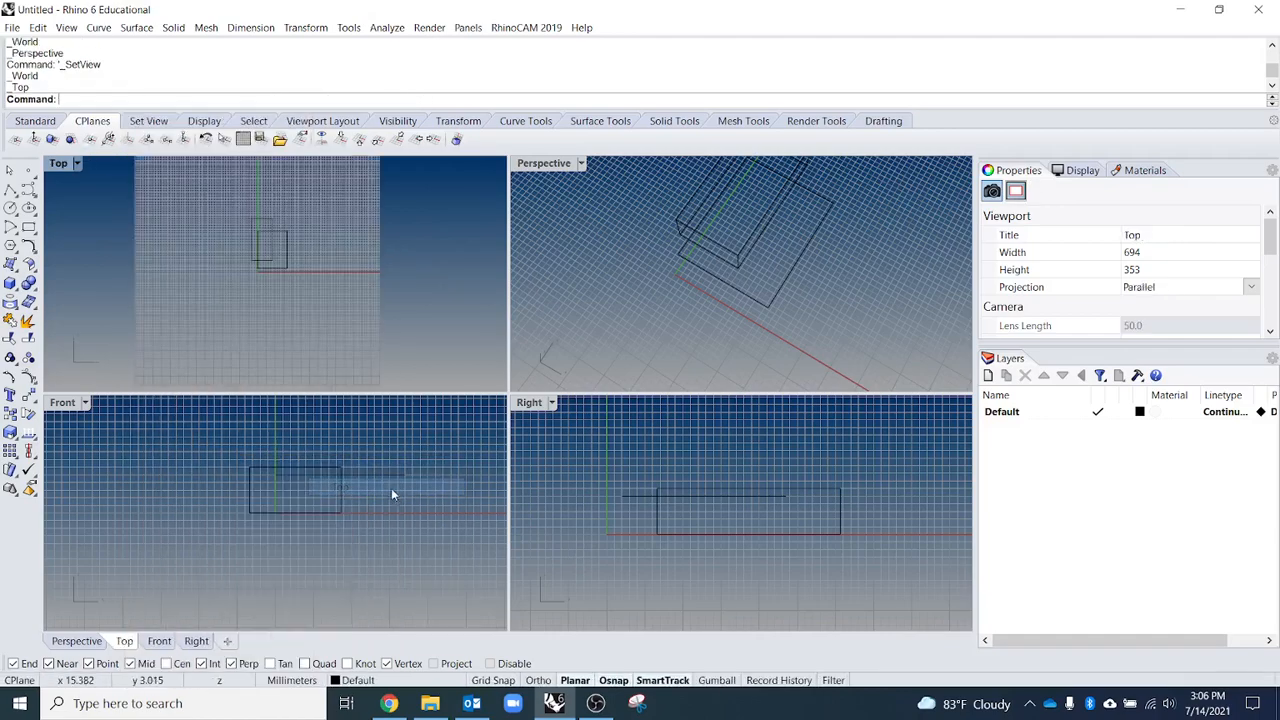
- Set the display mode of the Top viewport and the Perspective viewport to Shaded
click(78, 164)
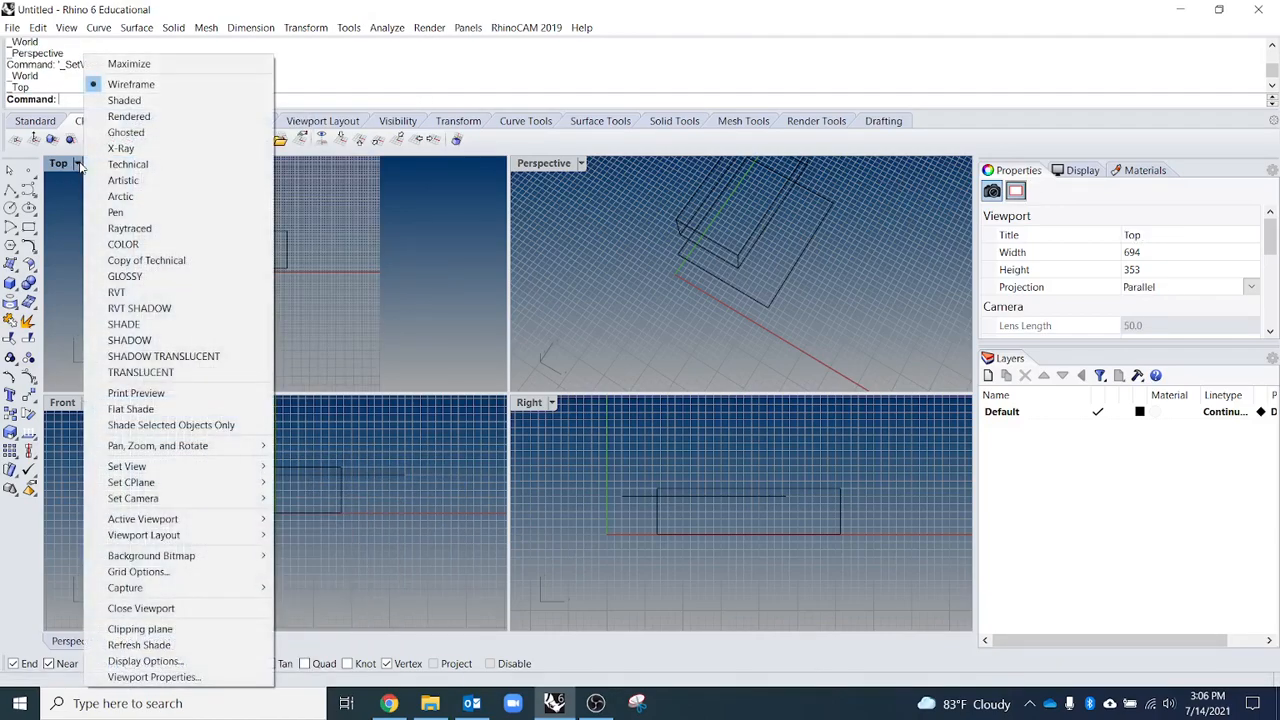
click(142, 101)
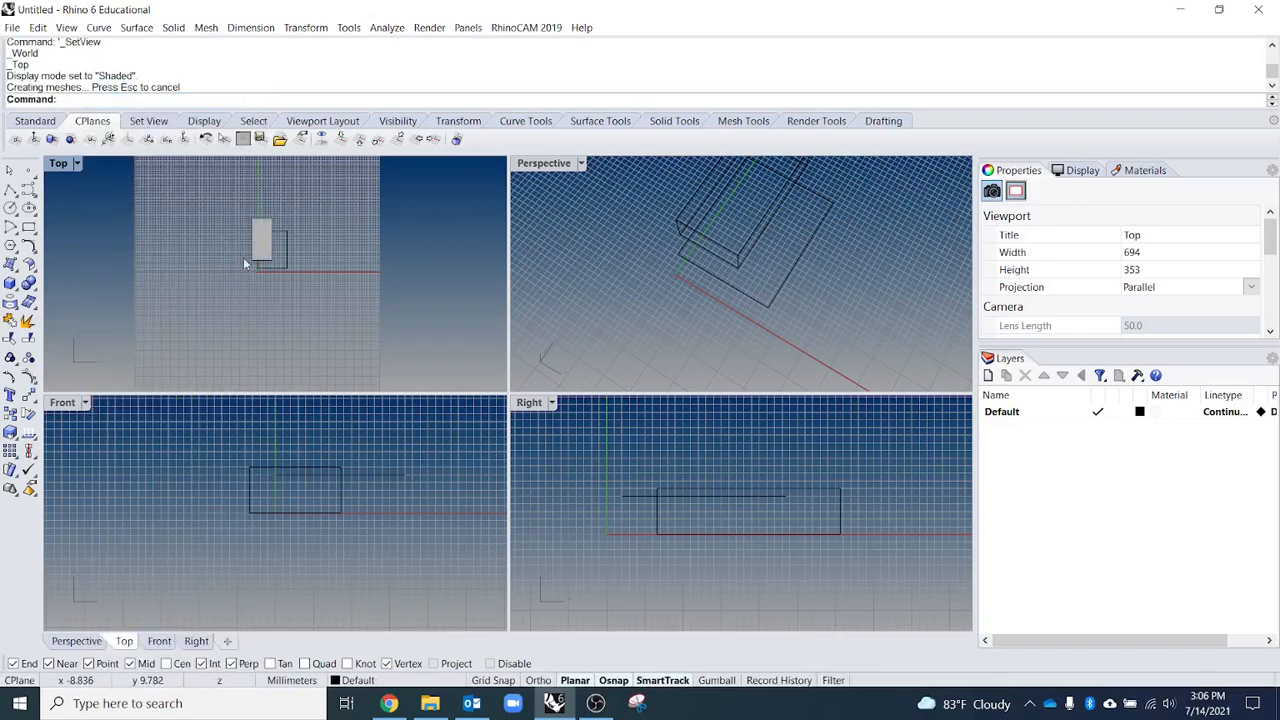
scroll(270, 252, up, 4)
right_drag(264, 246, 279, 306)
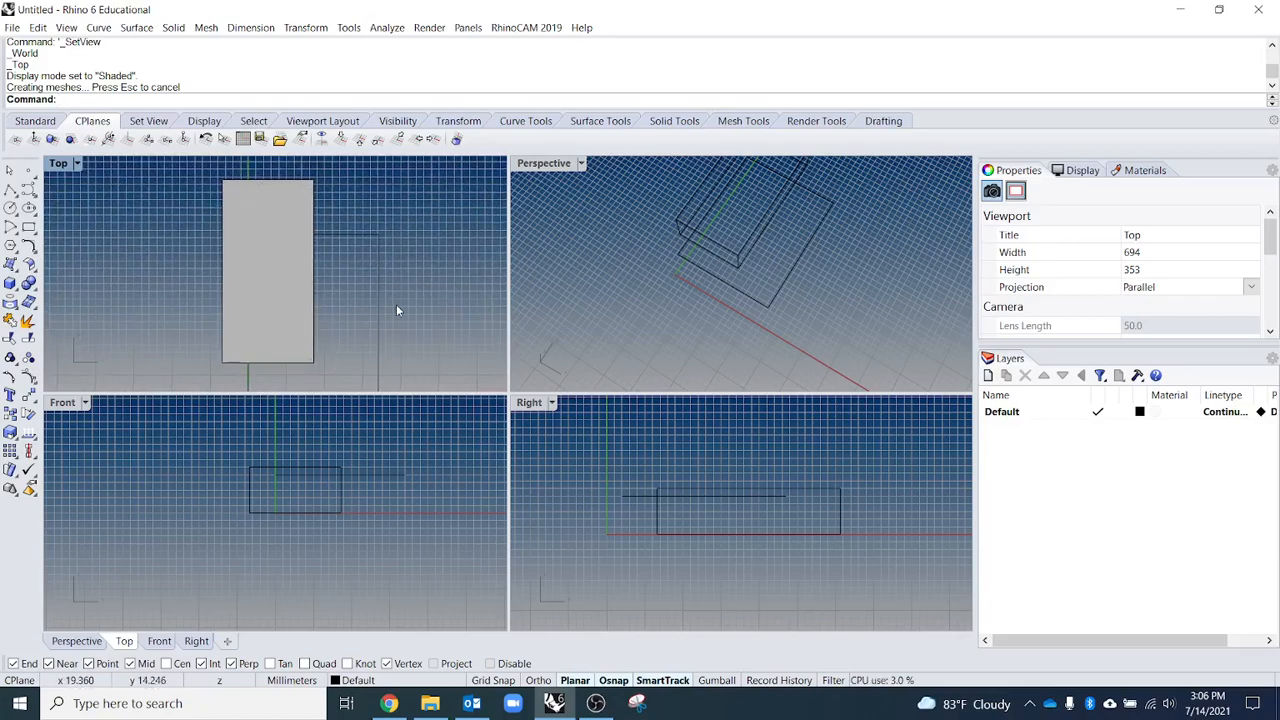
click(640, 248)
click(581, 164)
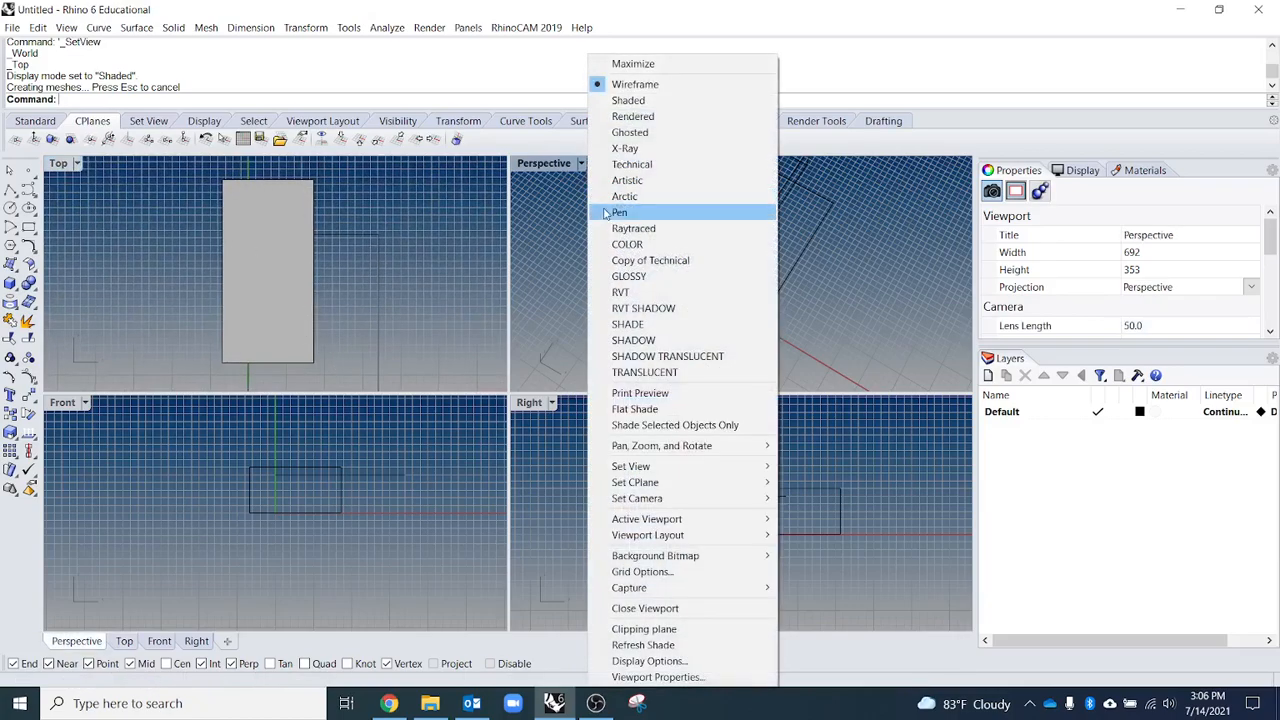
click(630, 100)
mouse_move(768, 316)
right_down()
mouse_move(812, 300)
mouse_move(760, 307)
mouse_move(849, 220)
mouse_move(780, 300)
mouse_move(711, 323)
mouse_move(786, 320)
right_up()
right_drag(771, 282, 735, 307)
- Activate the viewports in turn, maximize one and cycle through Perspective, Top, Front and Right, ending on Top
click(435, 312)
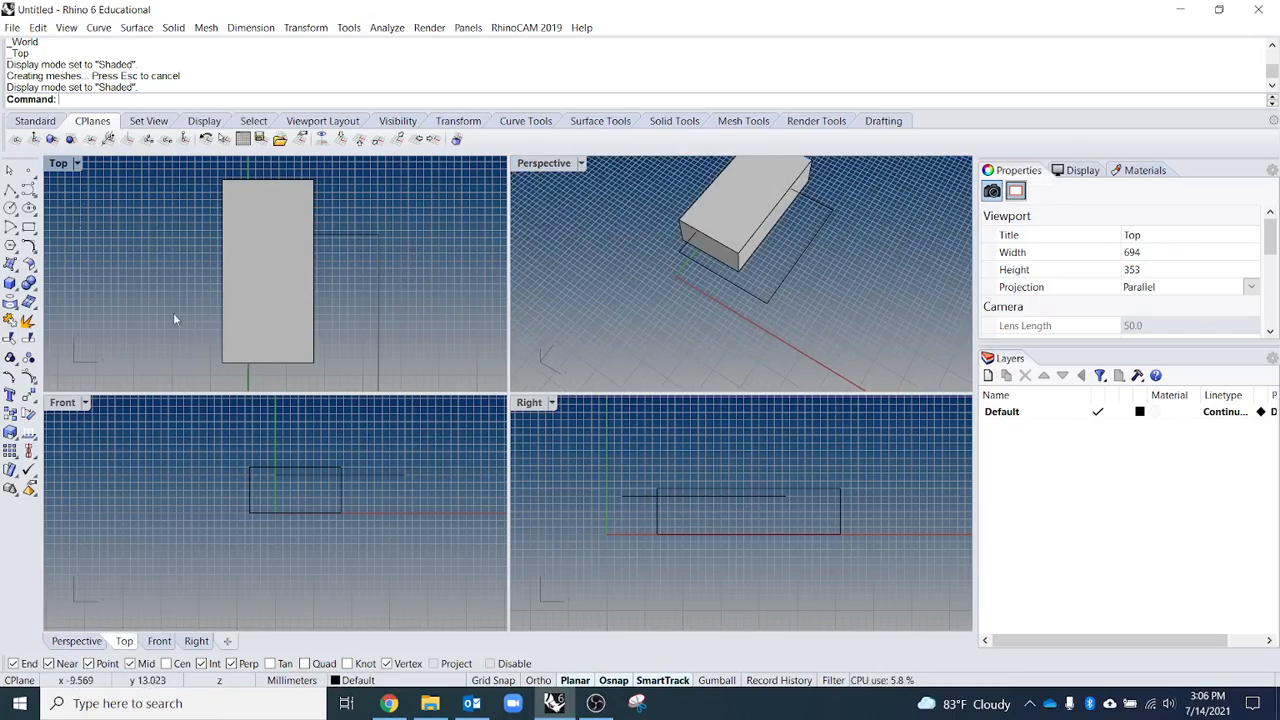
click(85, 645)
click(124, 641)
click(196, 641)
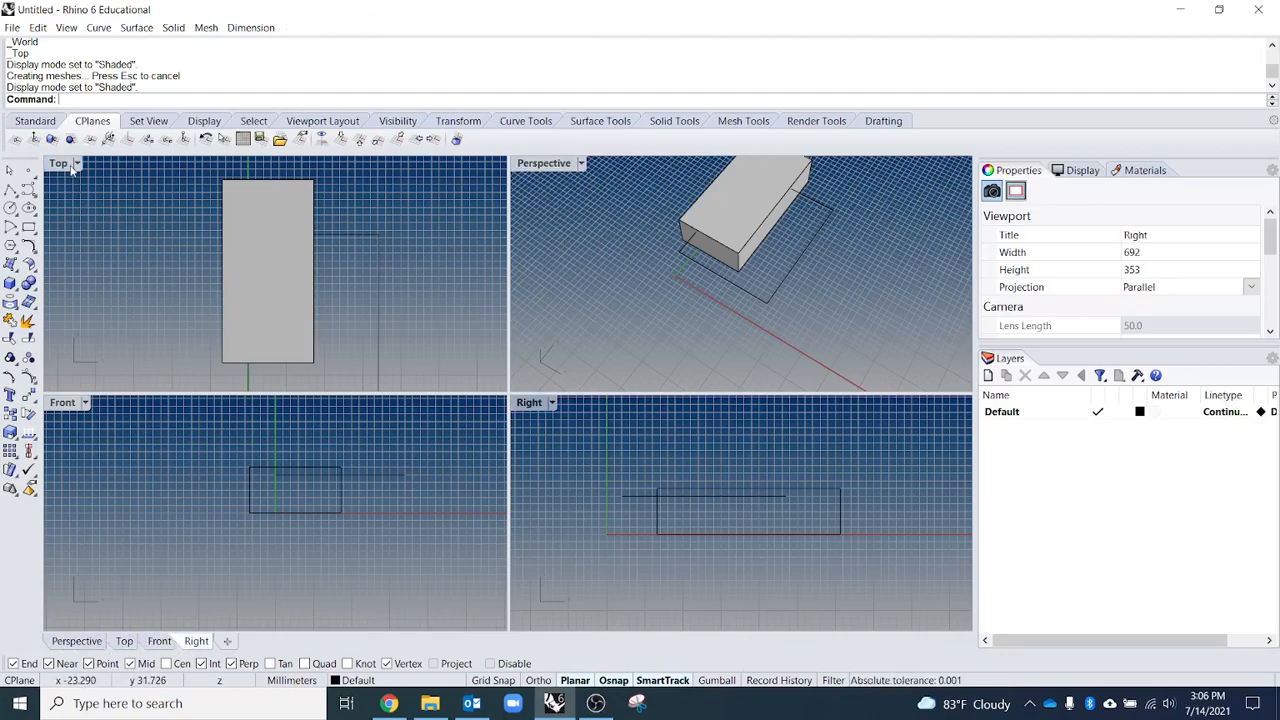
double_click(62, 164)
click(159, 641)
key(ctrl+Tab)
key(ctrl+Tab)
key(ctrl+Tab)
key(ctrl+Tab)
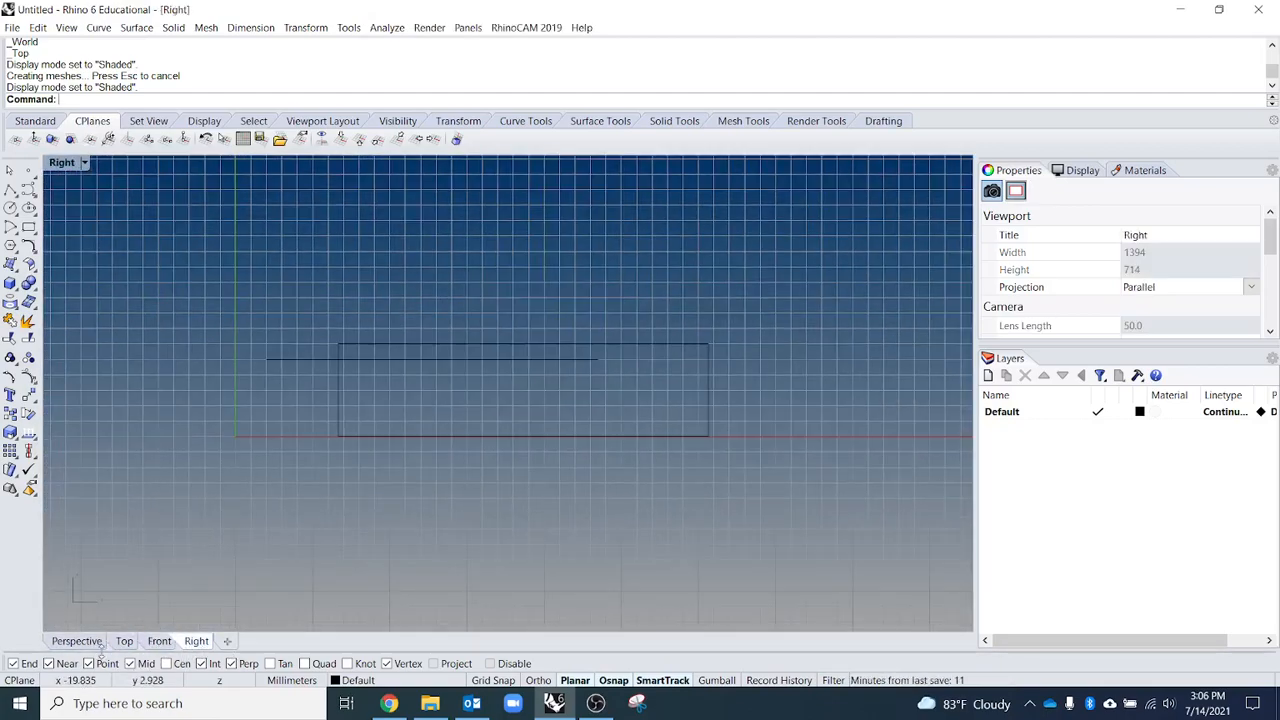
key(ctrl+Tab)
key(ctrl+Tab)
key(ctrl+Tab)
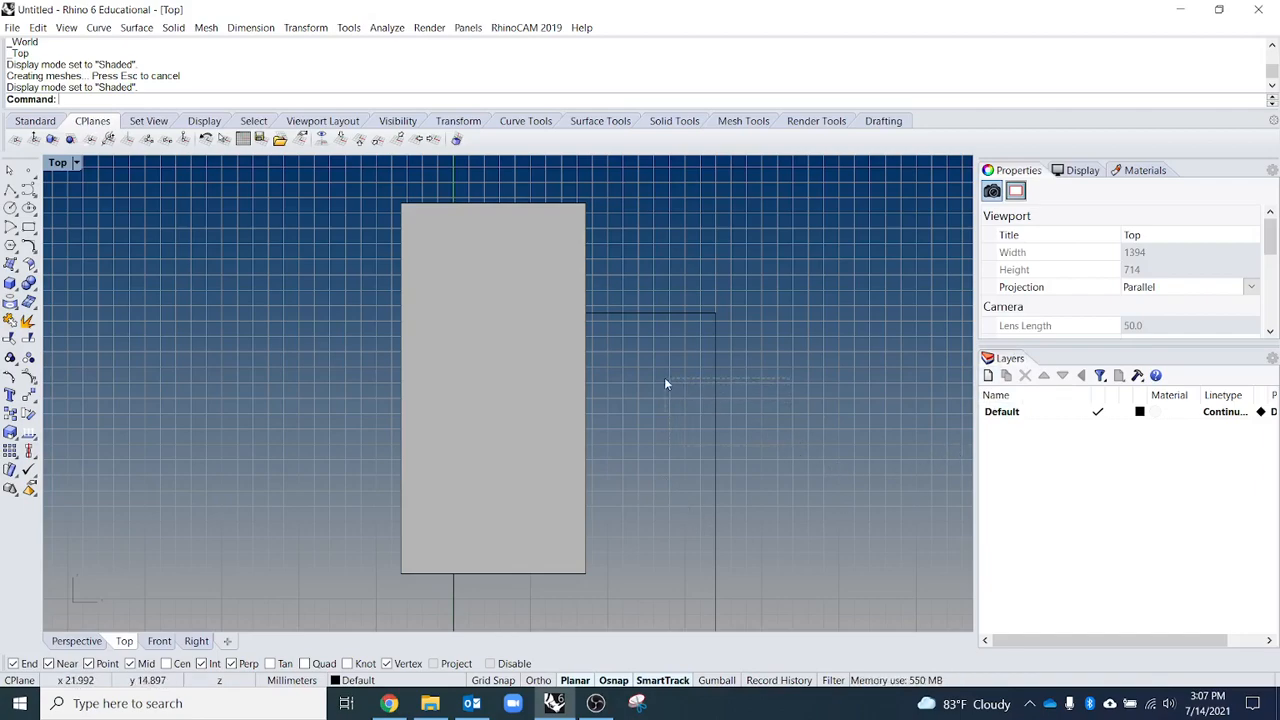
- Select and deselect the rectangle curve several times in the maximized Top viewport
click(715, 395)
click(933, 457)
click(716, 455)
click(812, 516)
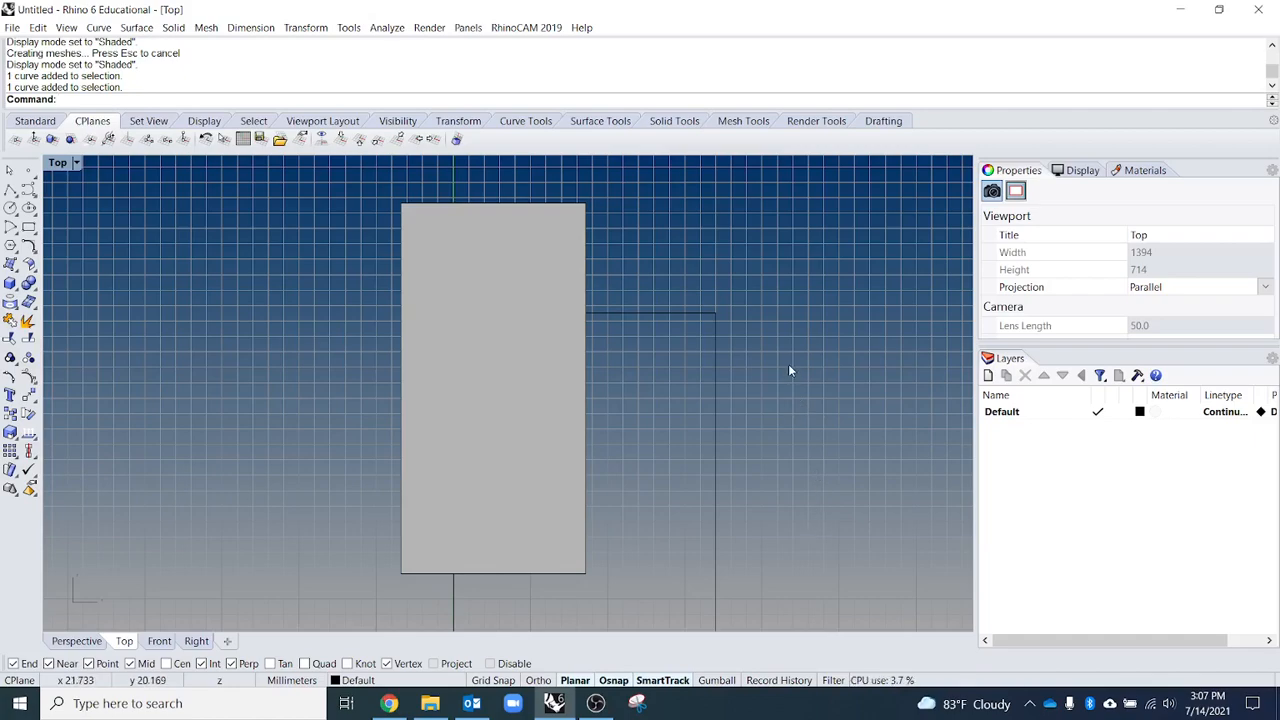
click(700, 311)
key(Escape)
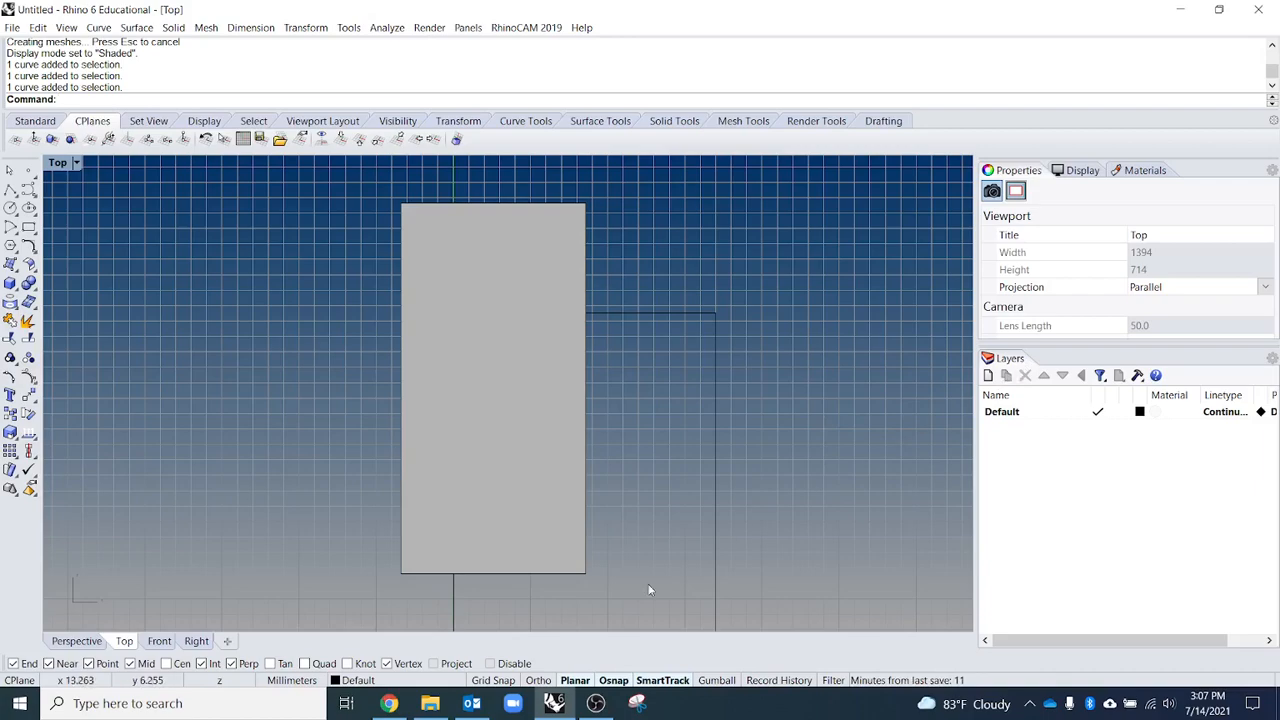
- Check the list of available layers and choose Default as the current layer
click(338, 686)
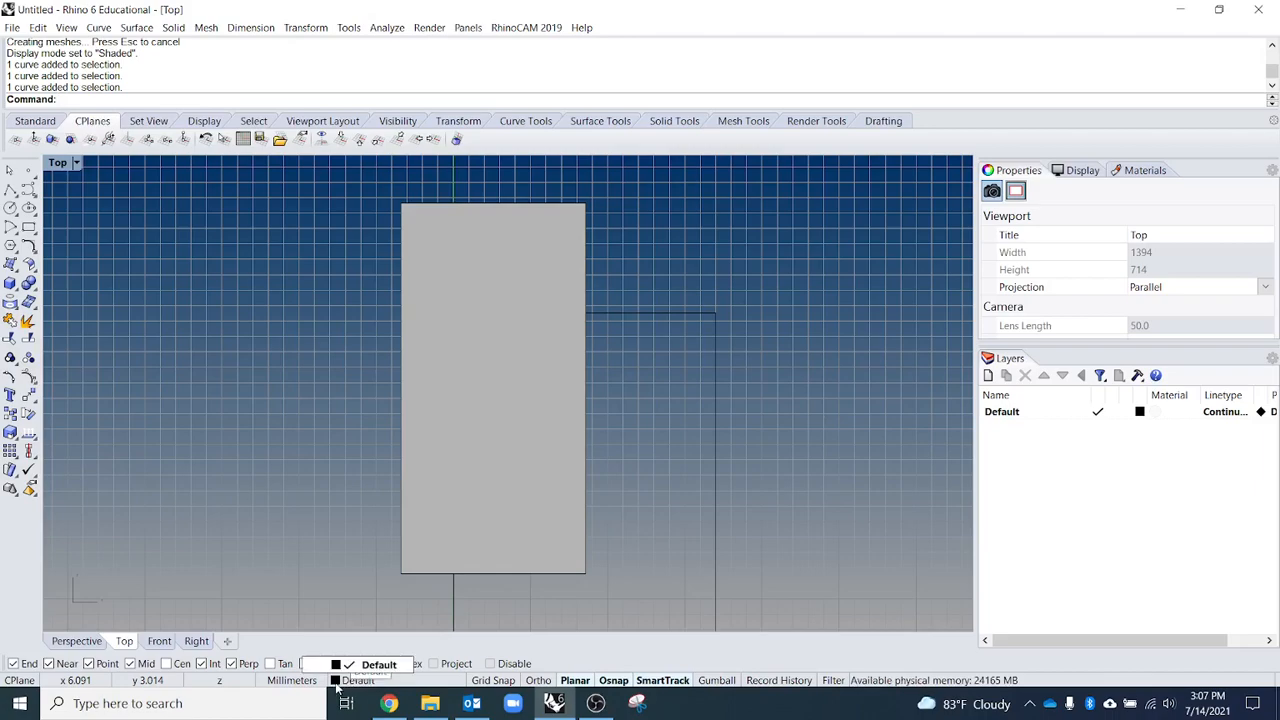
click(375, 664)
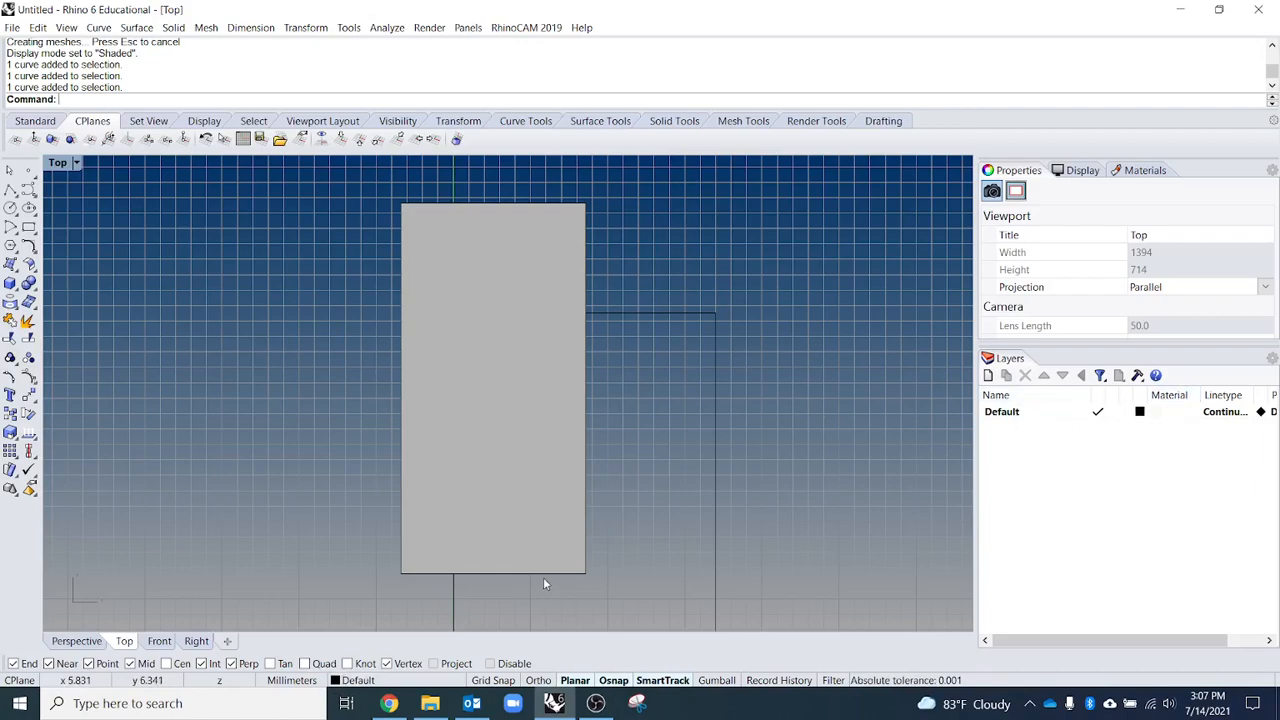
- Create two new layers named rectangle and cube
click(991, 378)
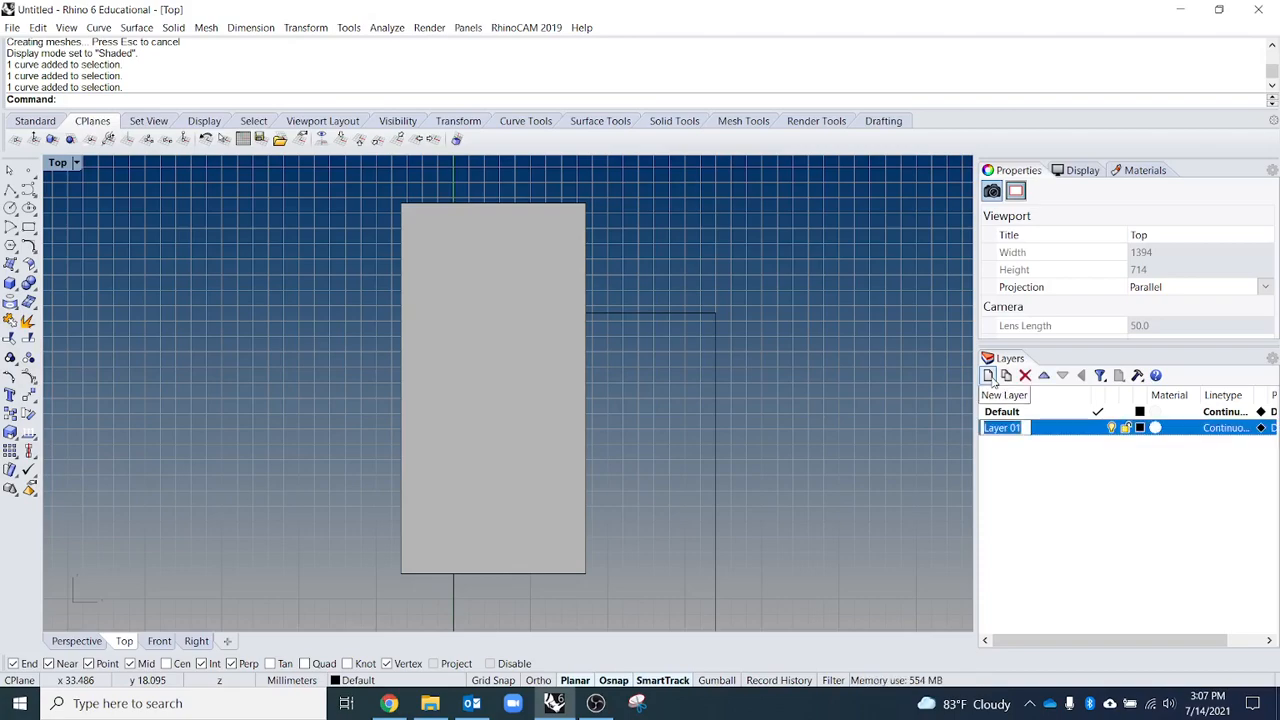
text(rectangle)
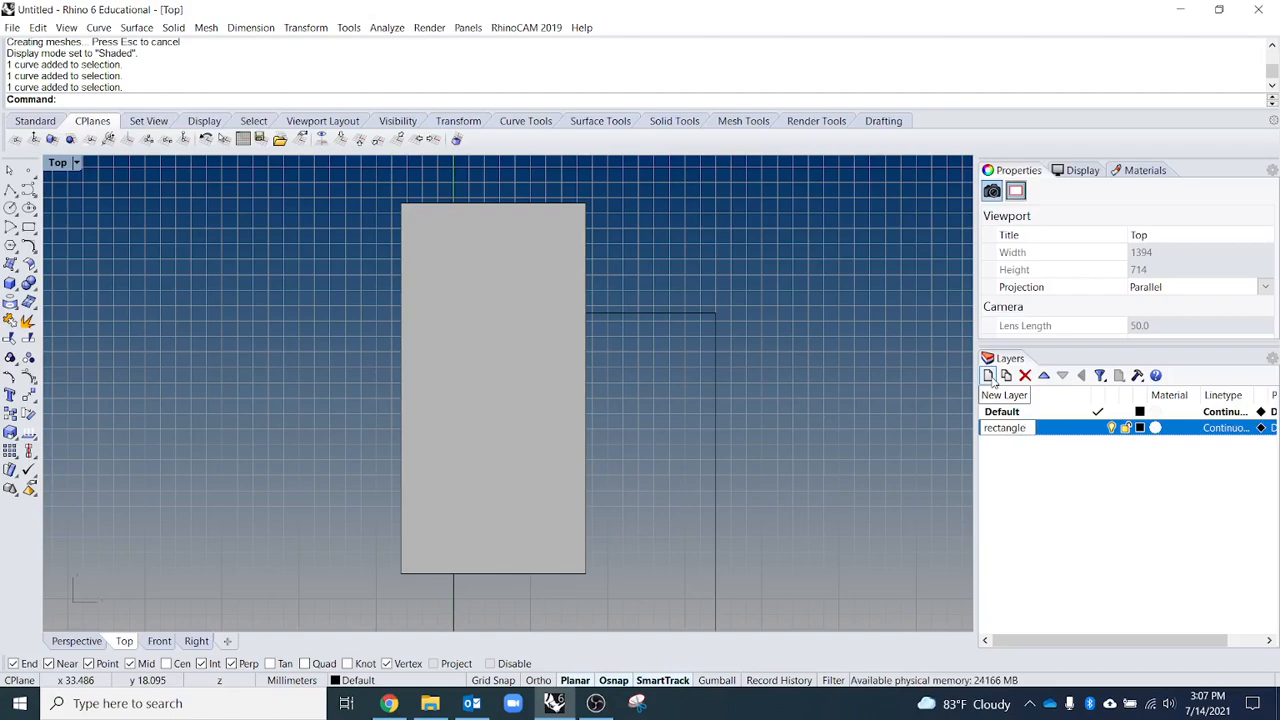
click(992, 380)
text(cub)
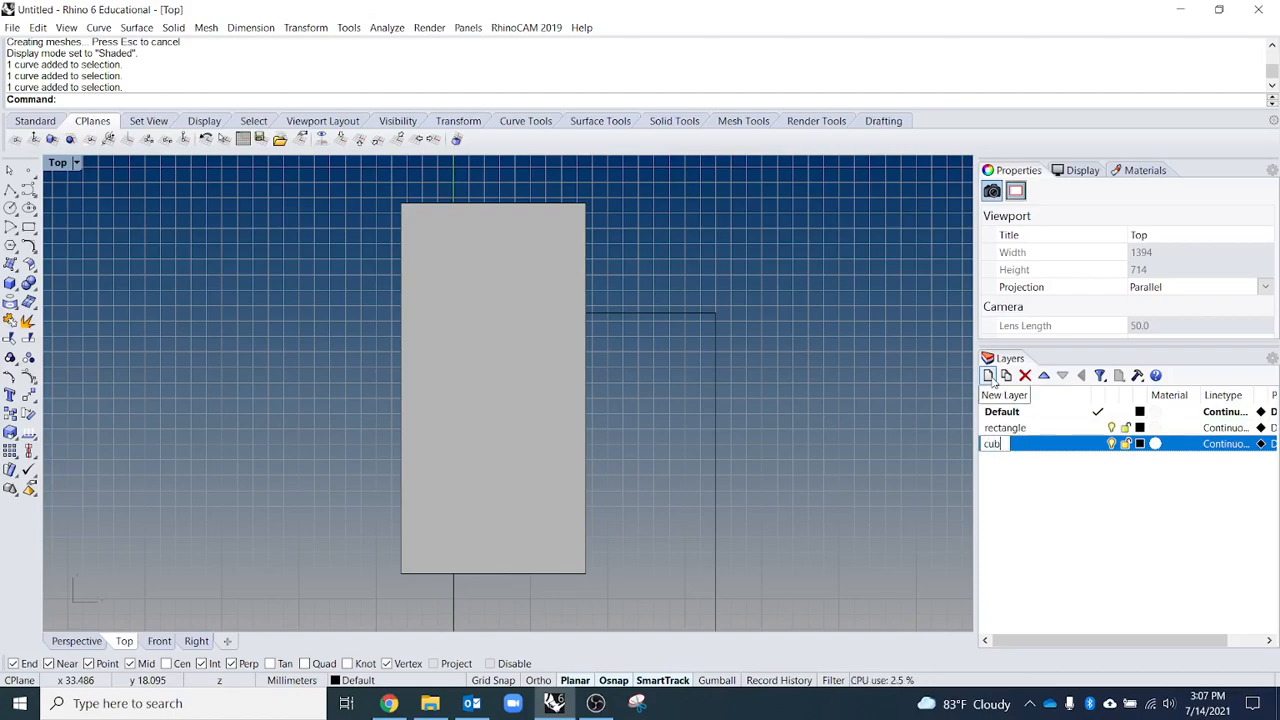
text(e)
key(Return)
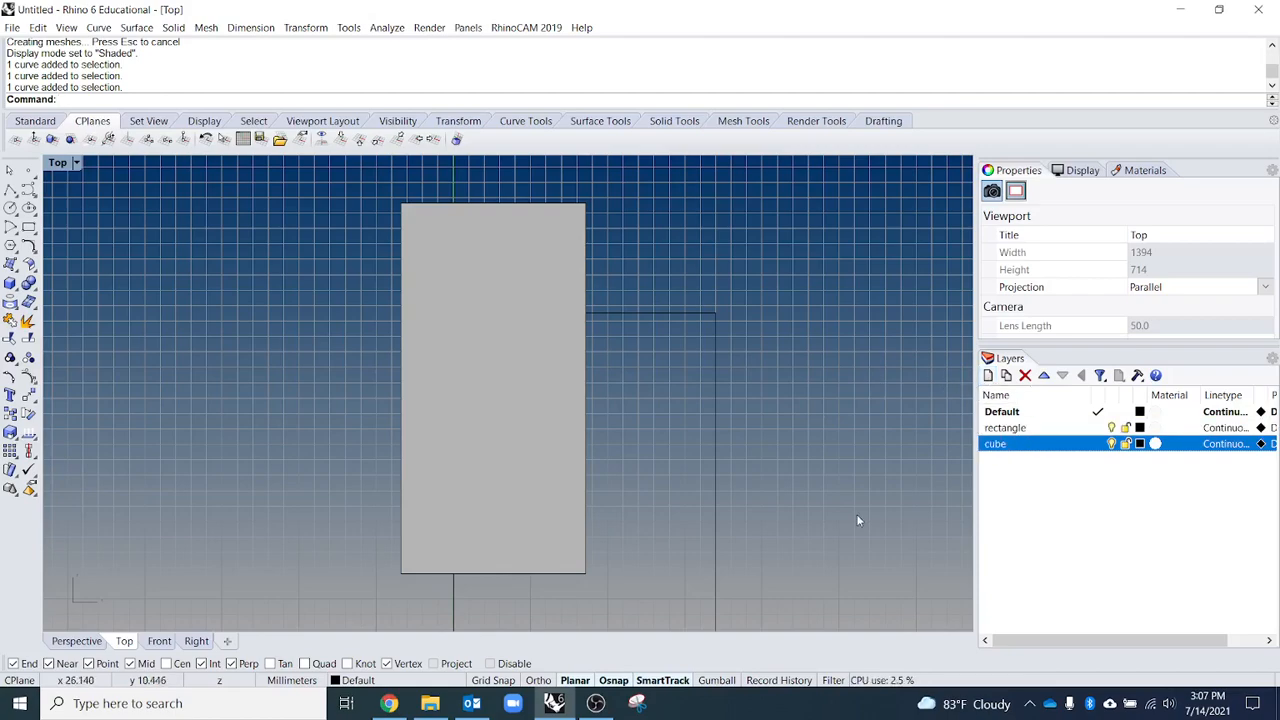
- Select and deselect the box, and make rectangle the current layer
click(550, 422)
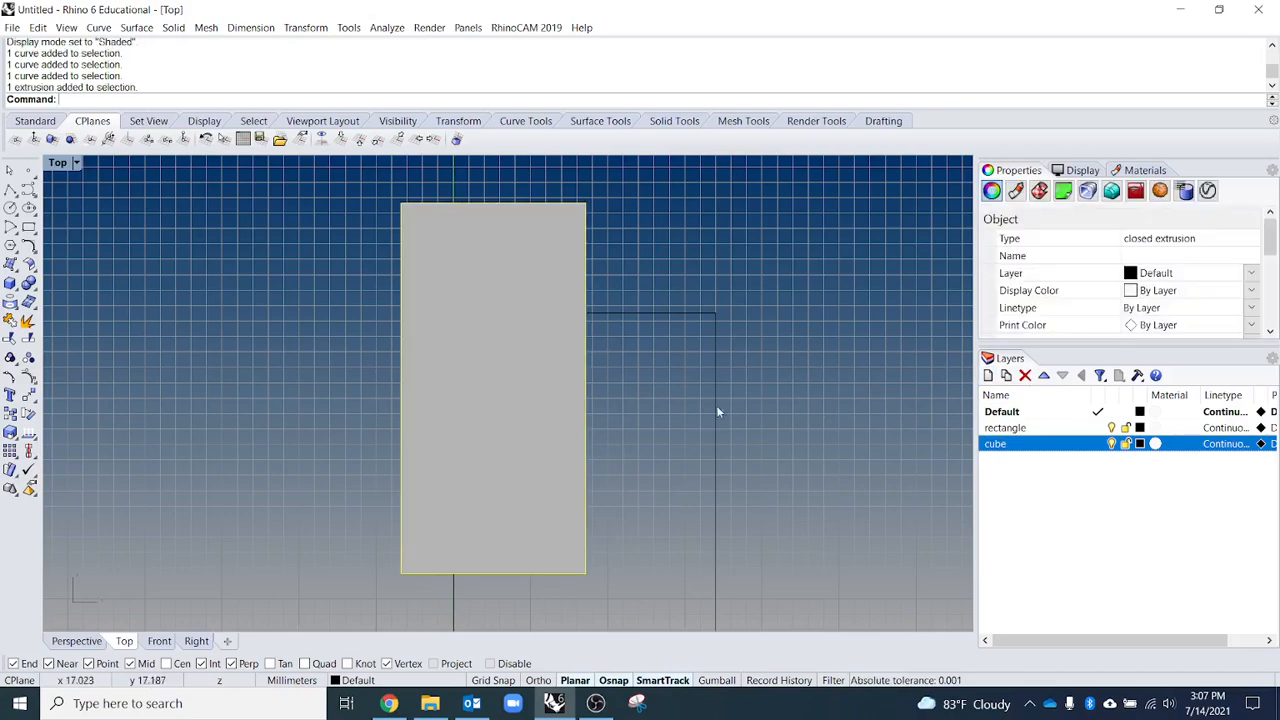
click(700, 565)
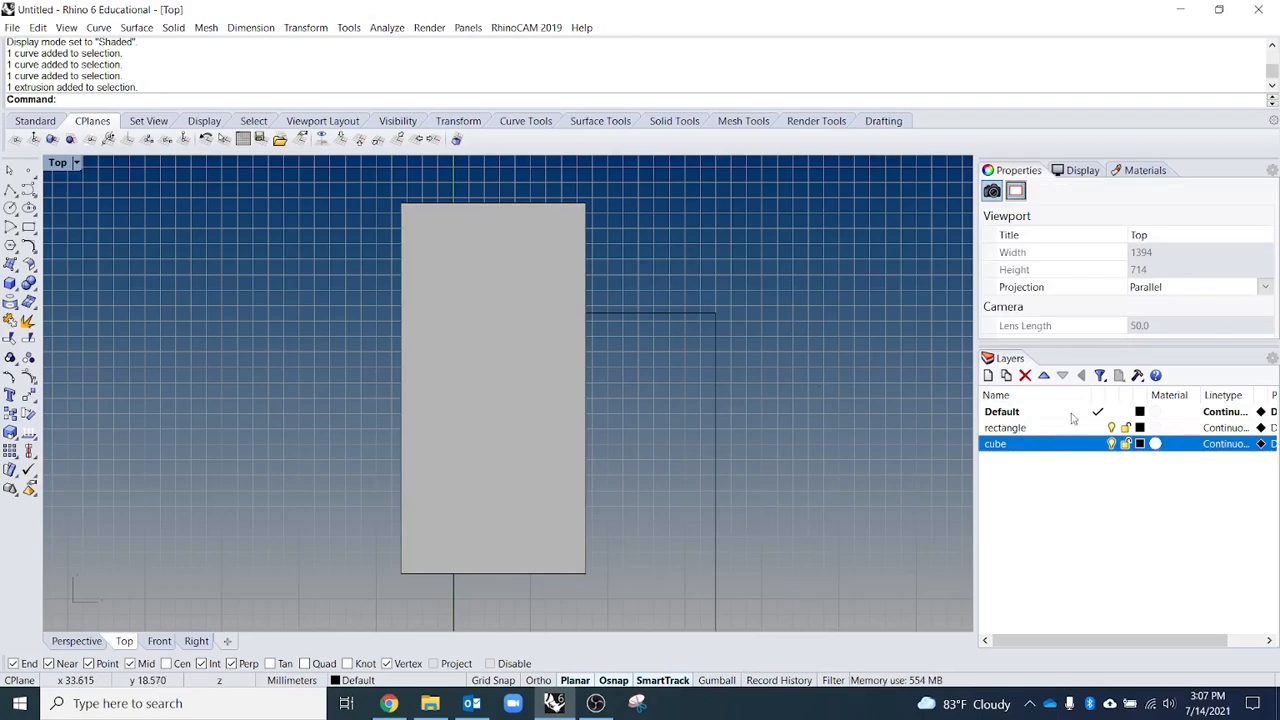
click(361, 684)
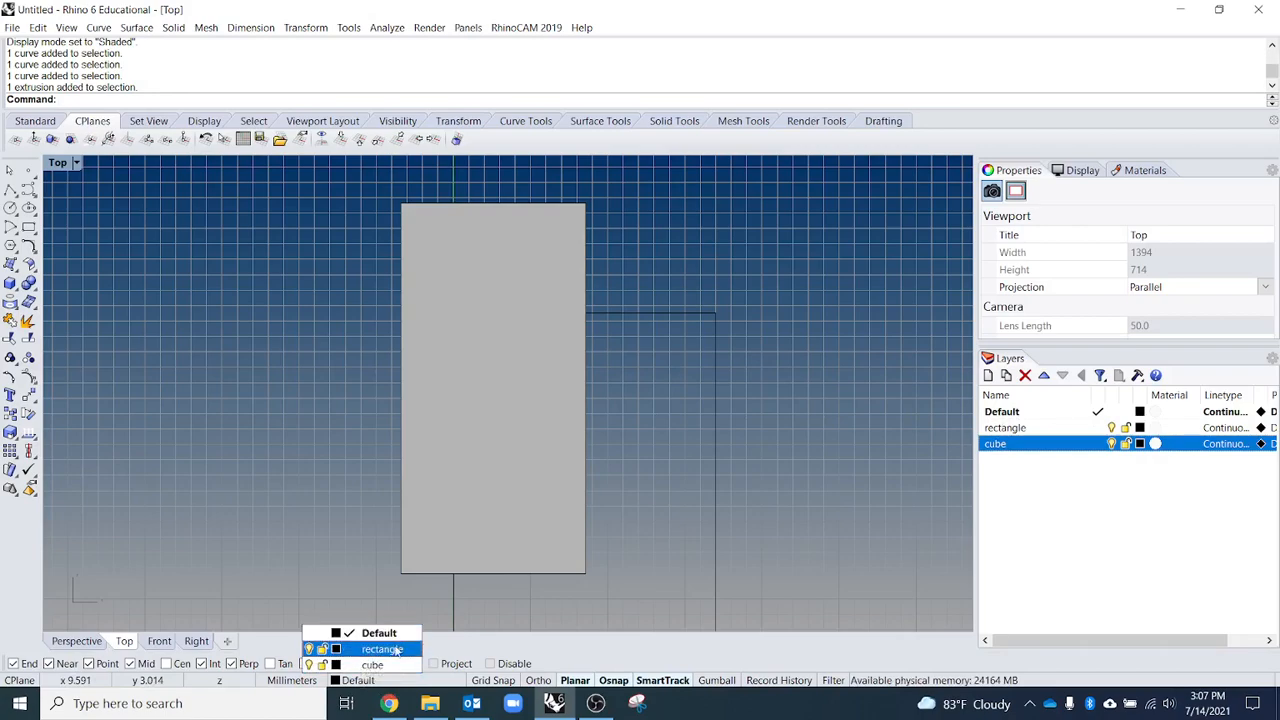
click(380, 649)
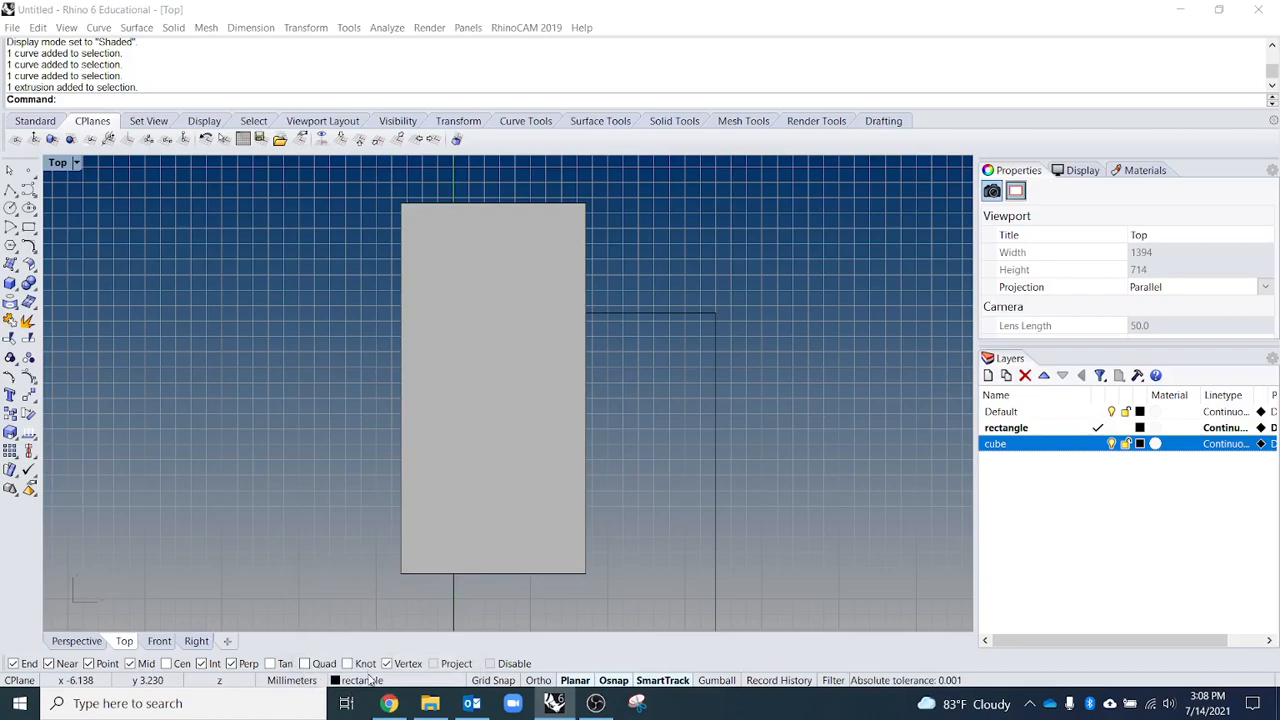
click(368, 683)
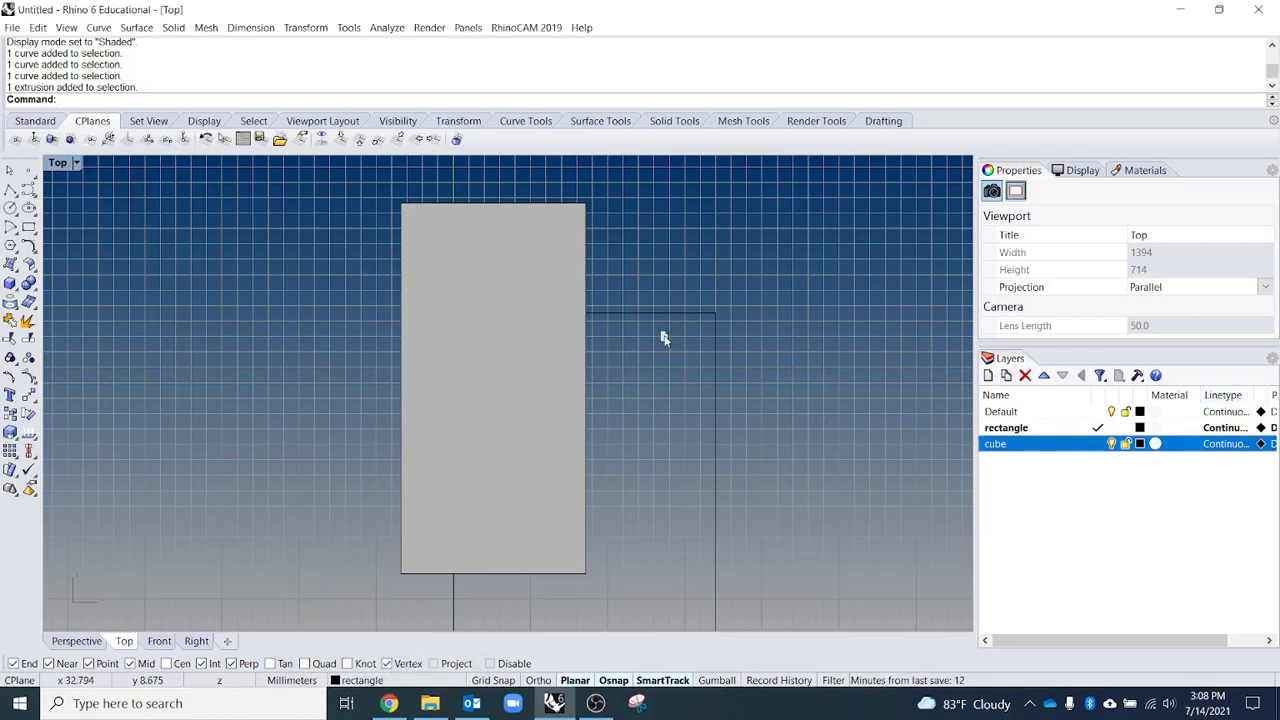
- Undock the Layers panel and practise closing and reopening it, leaving it closed
drag(1005, 360, 707, 358)
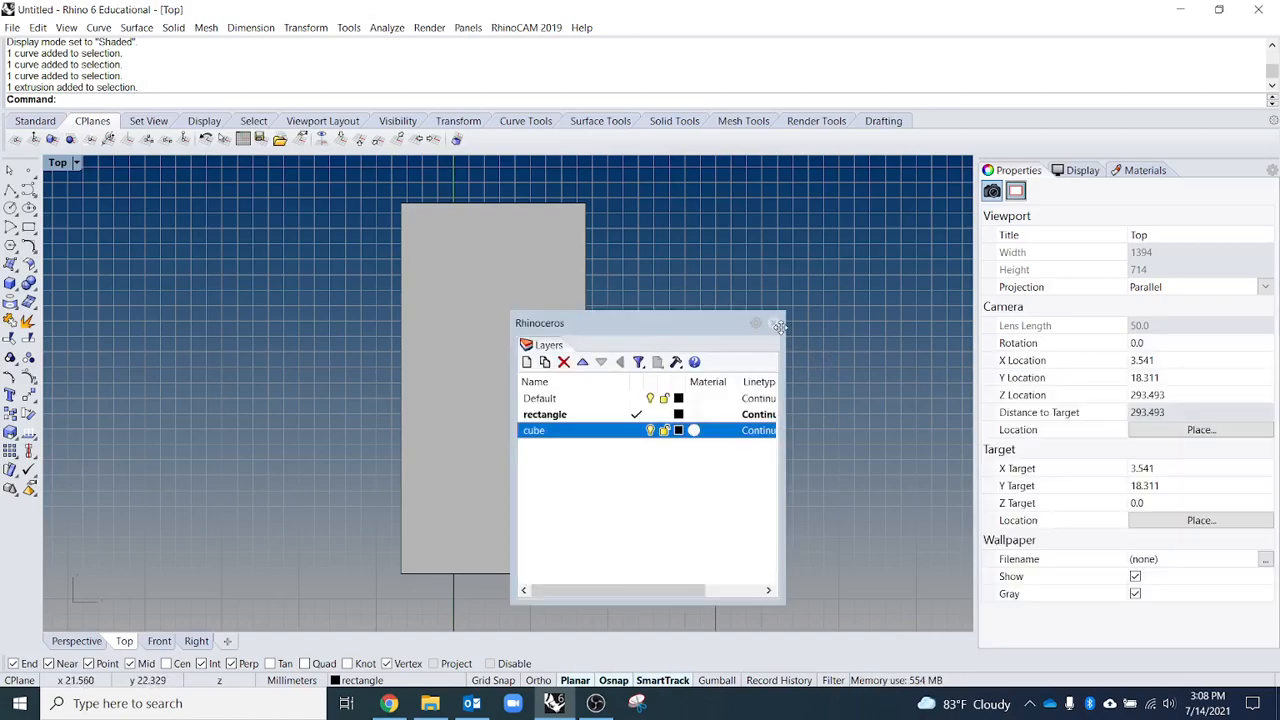
click(773, 323)
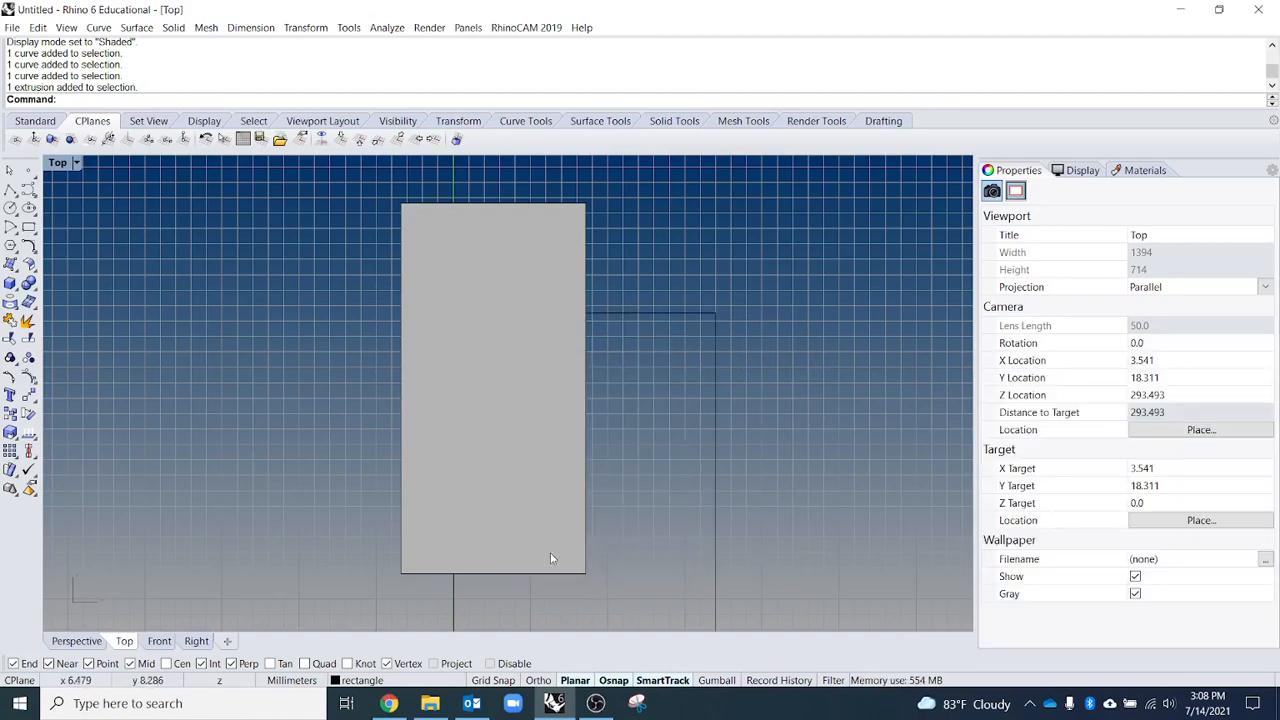
right_click(348, 683)
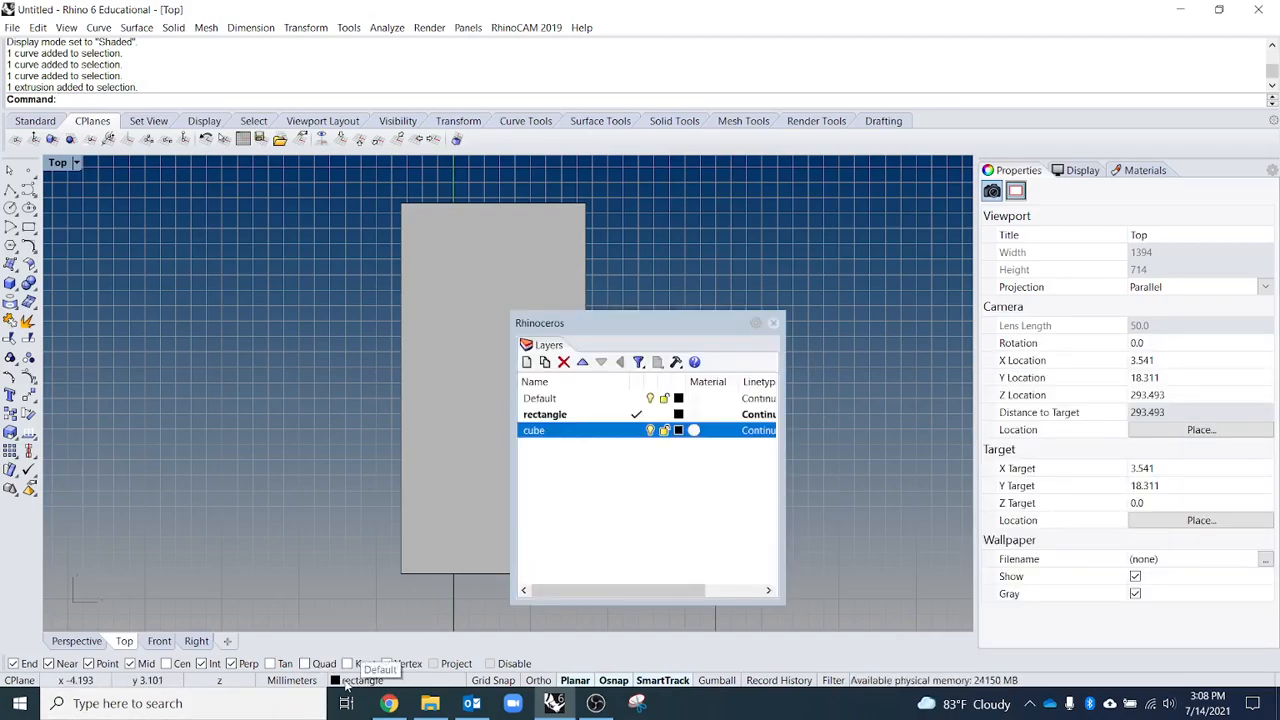
click(773, 323)
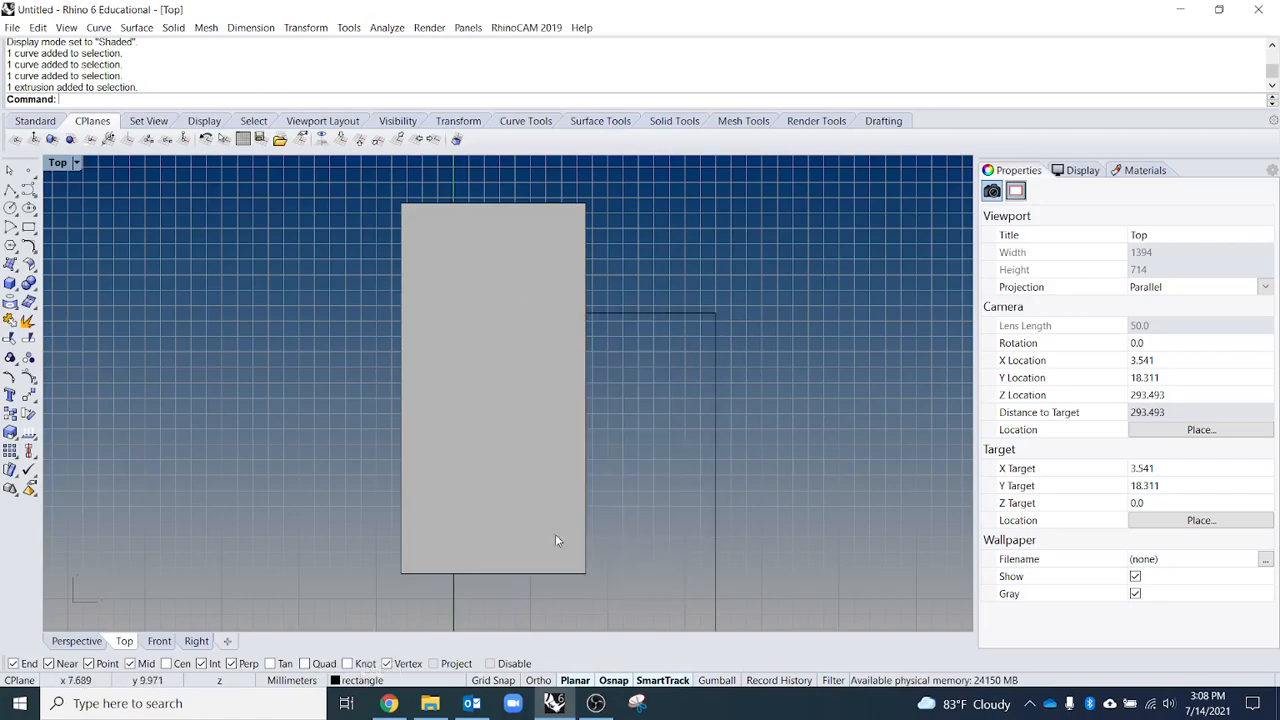
- Reopen the Layers panel and dock it back beneath the Properties, Display and Materials panels
right_click(360, 683)
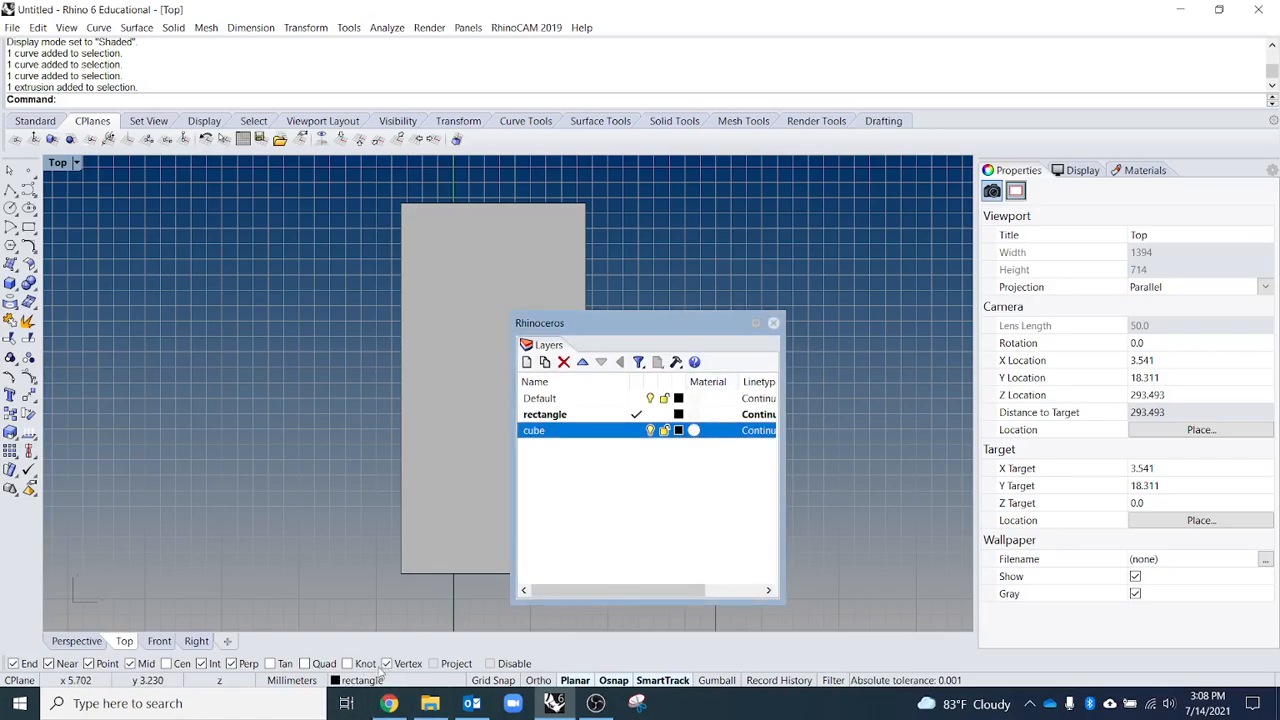
drag(668, 321, 761, 259)
drag(631, 284, 1056, 452)
drag(1198, 172, 1142, 389)
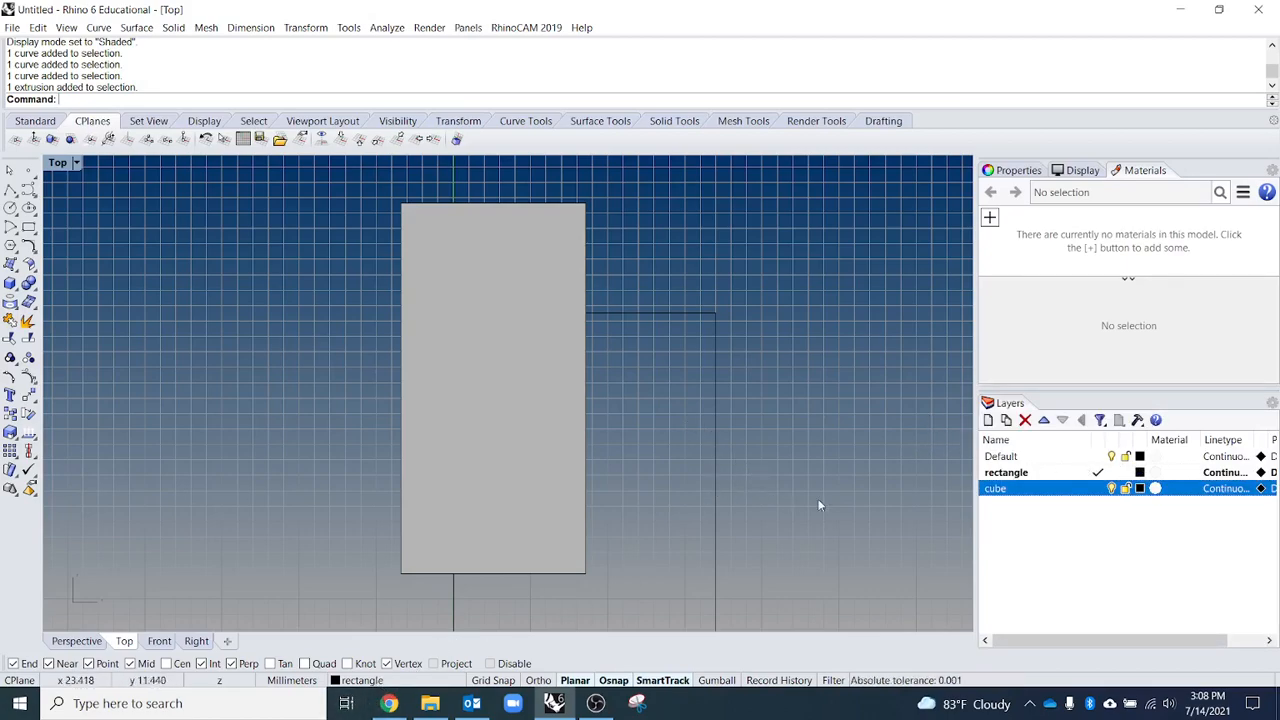
- Move the rectangle curve to the rectangle layer
click(715, 424)
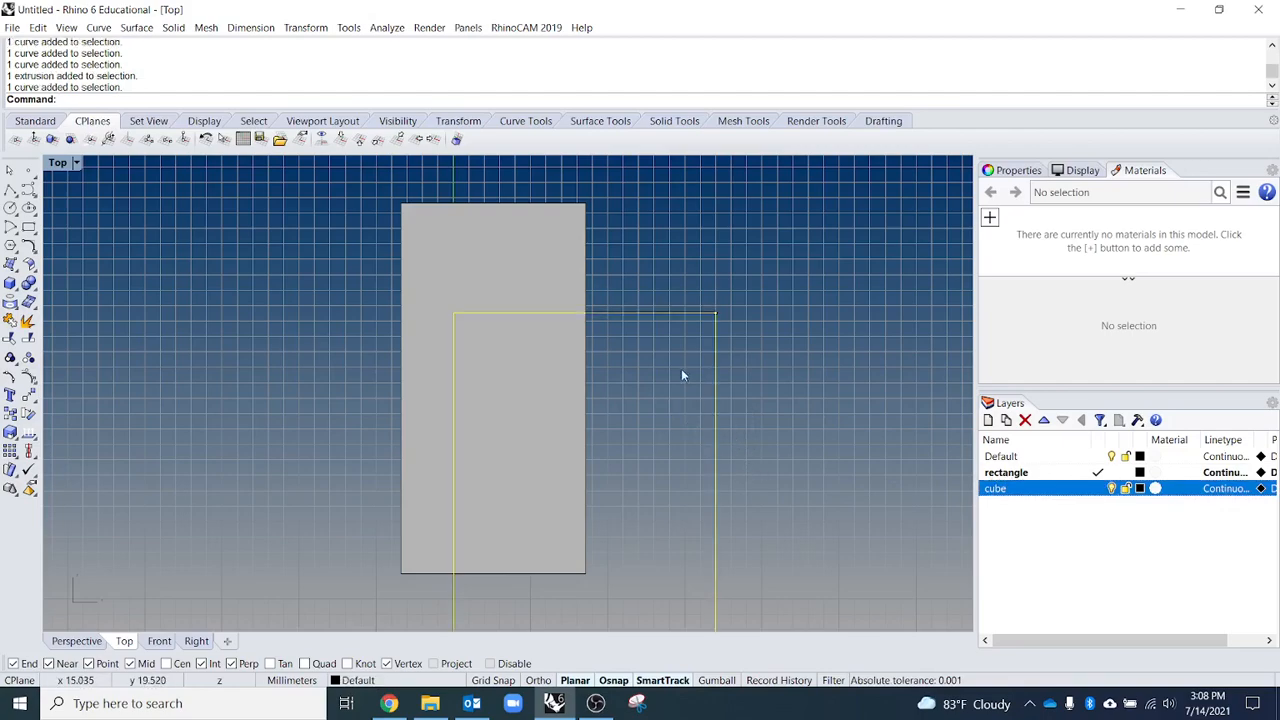
right_click(1000, 475)
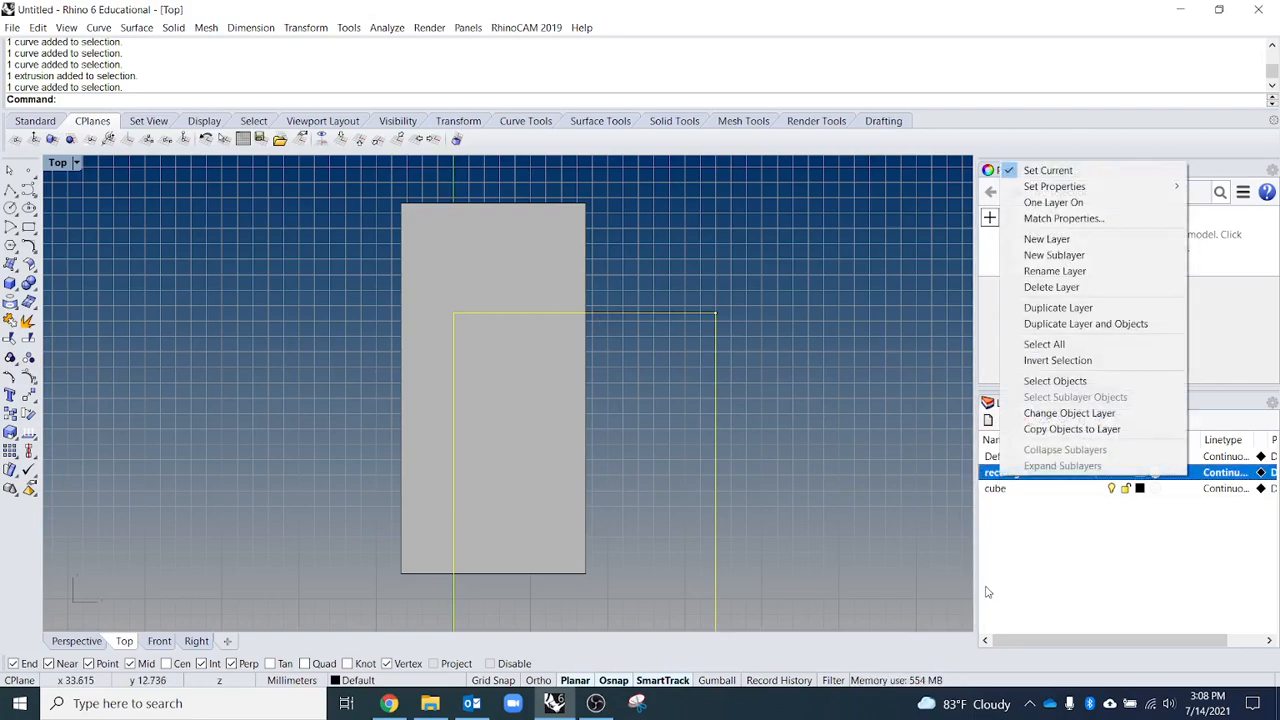
click(1109, 419)
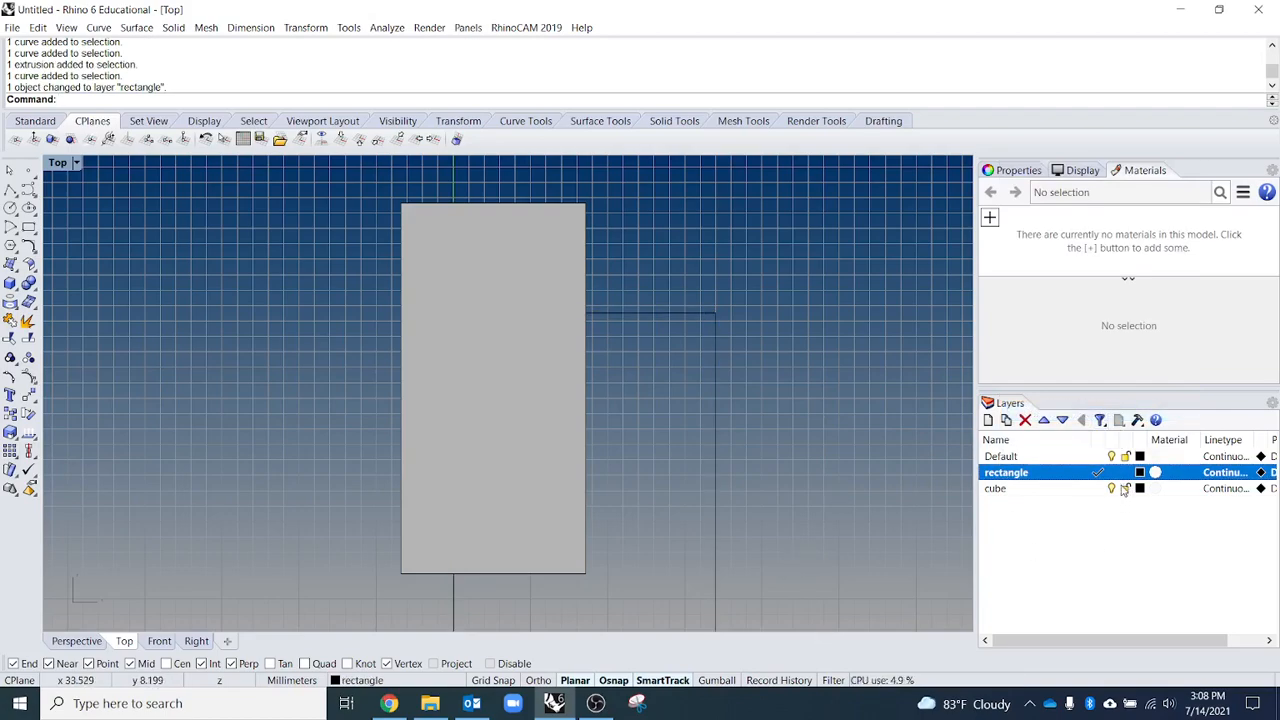
- Make Default the current layer, and turn the rectangle layer's visibility off and back on
click(1097, 457)
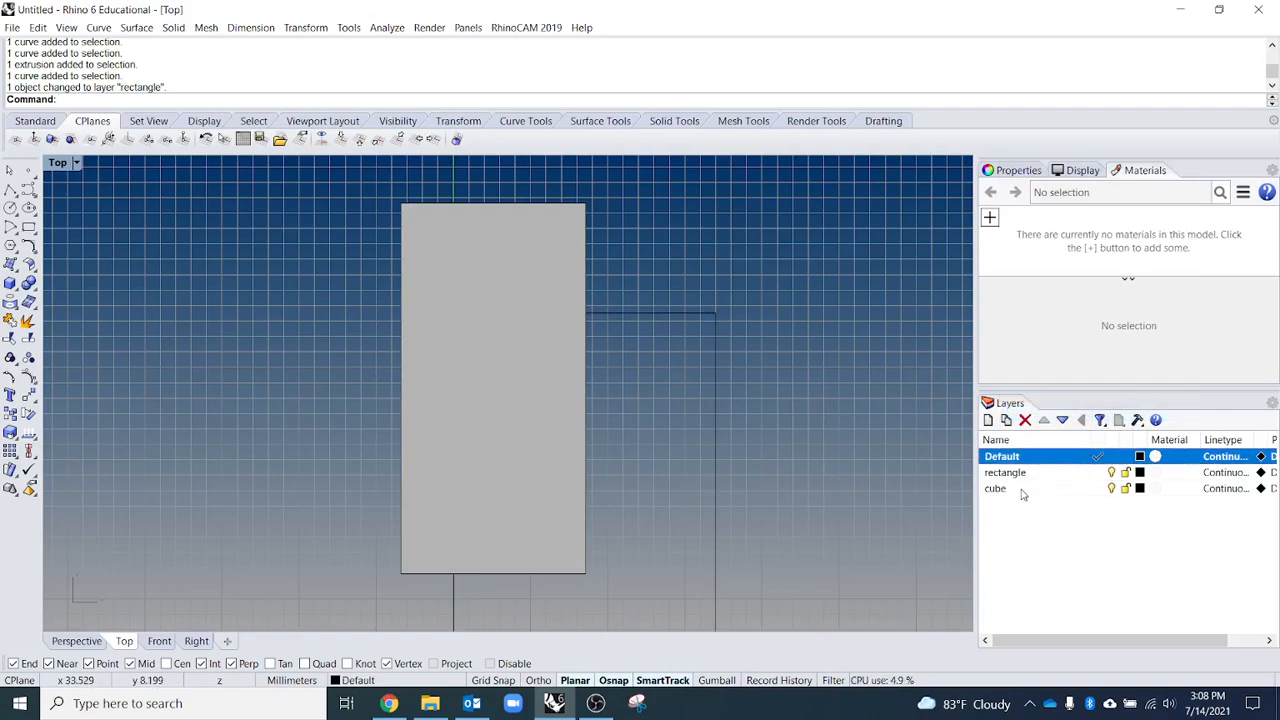
click(1113, 473)
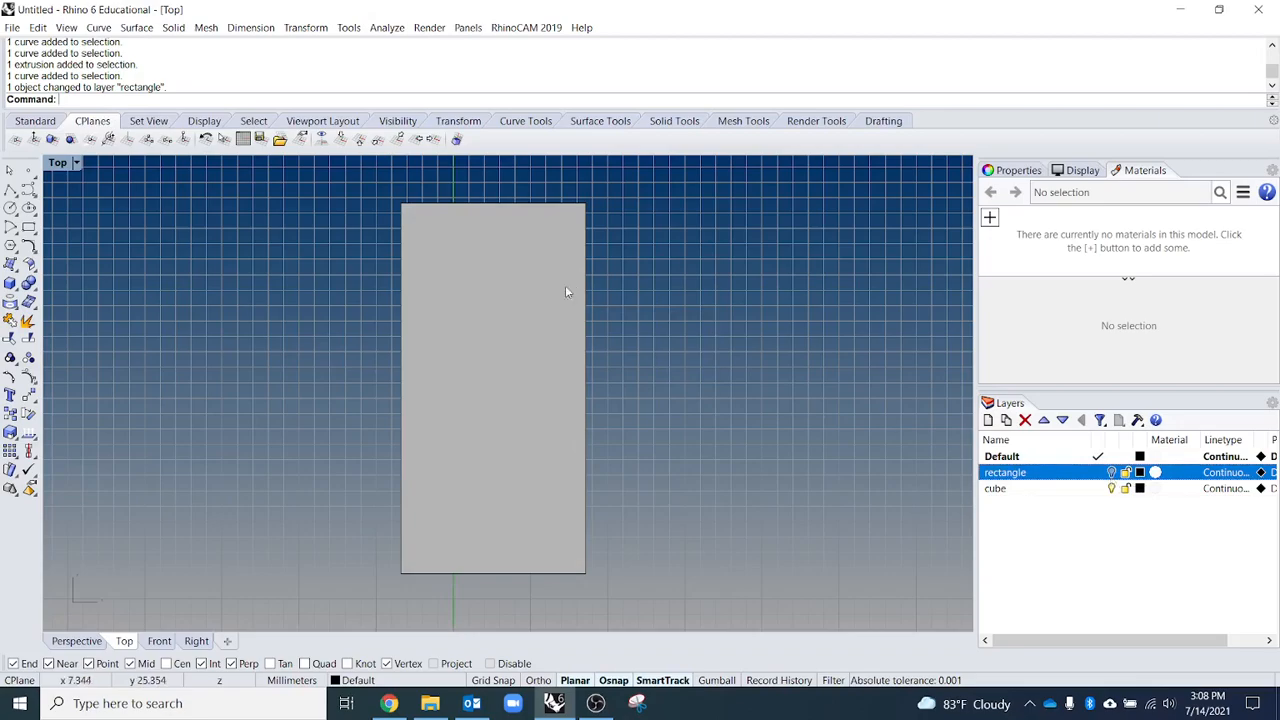
right_drag(726, 437, 630, 340)
click(1113, 473)
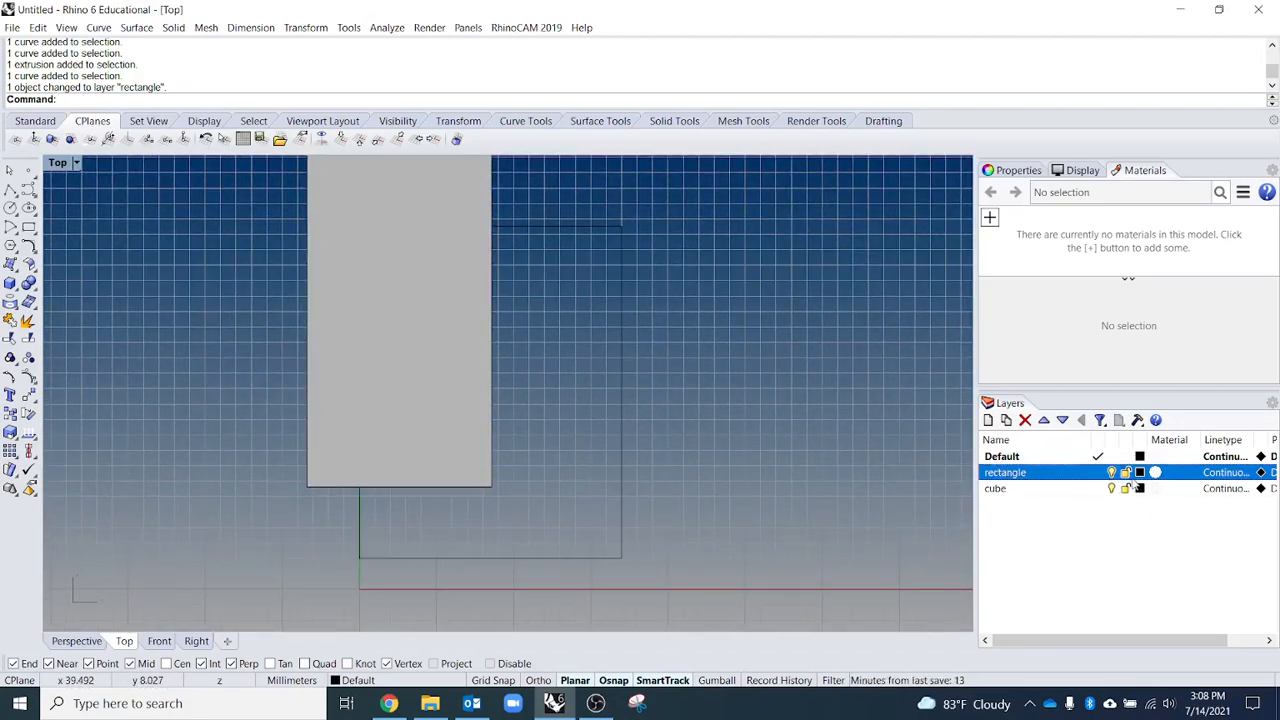
- Lock the rectangle layer, test selecting the objects around the rectangle curve, and unlock the layer
click(1127, 474)
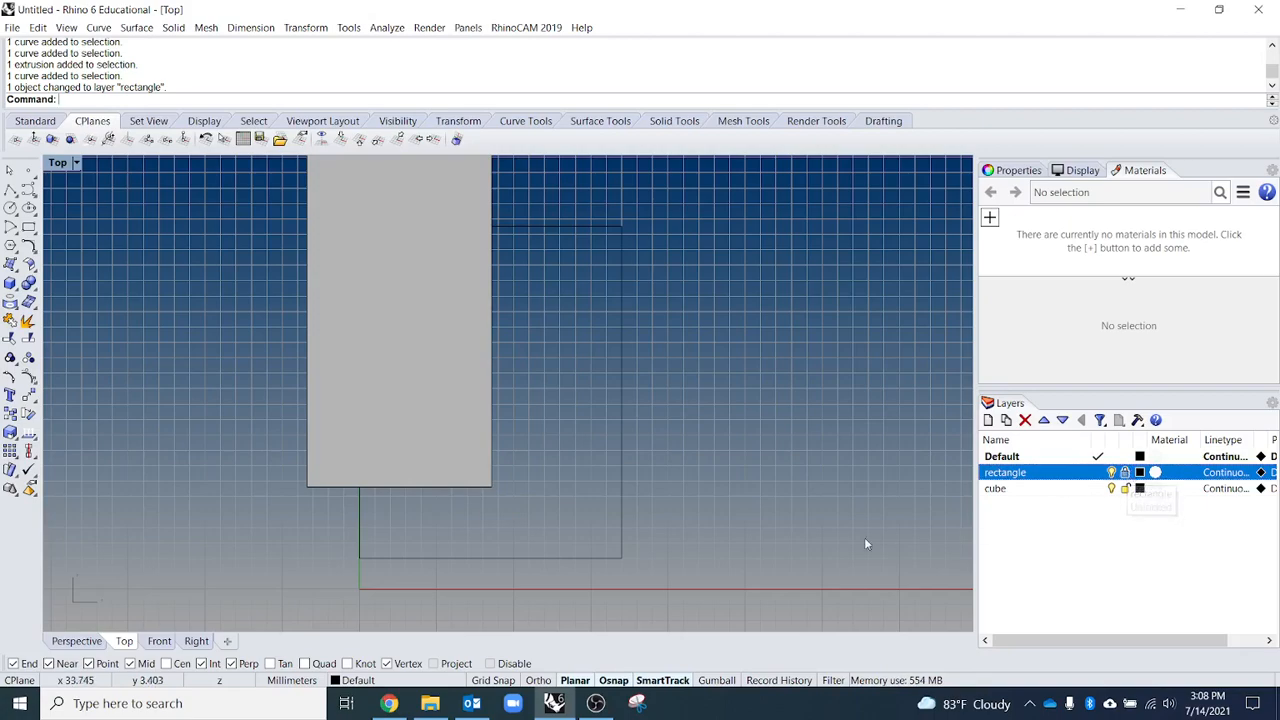
click(482, 479)
click(708, 590)
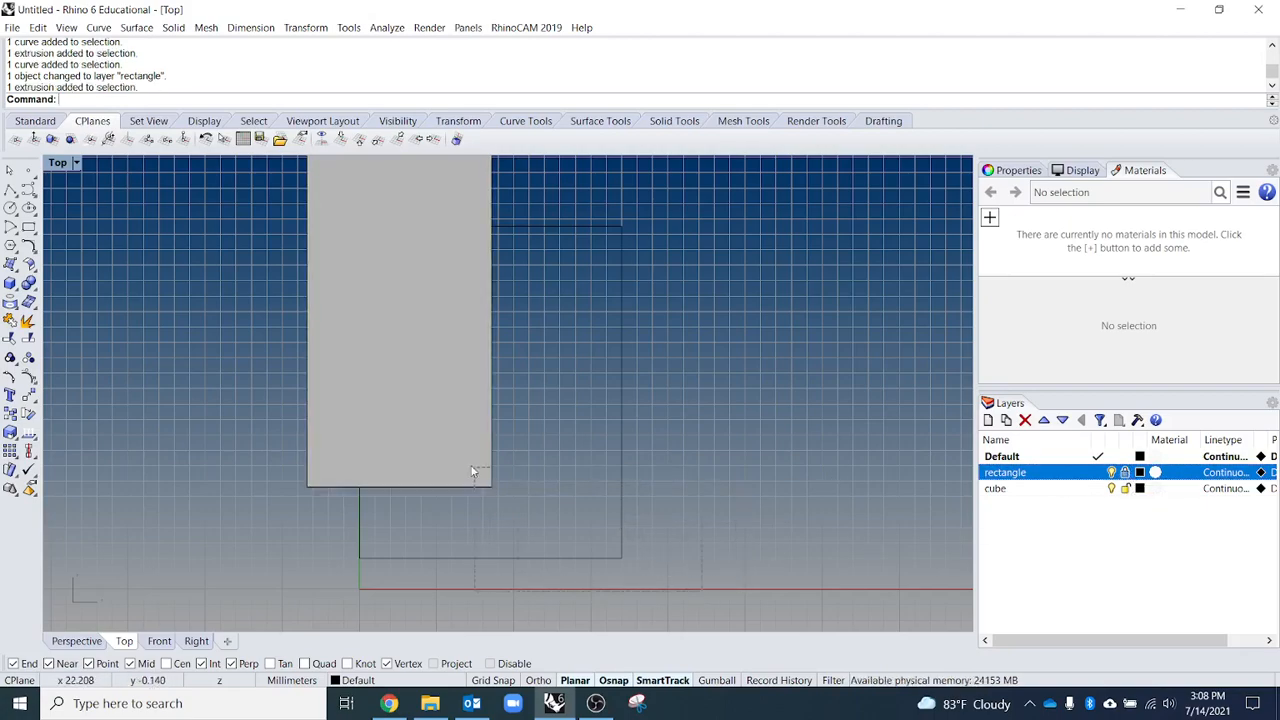
click(472, 467)
click(727, 553)
click(1125, 473)
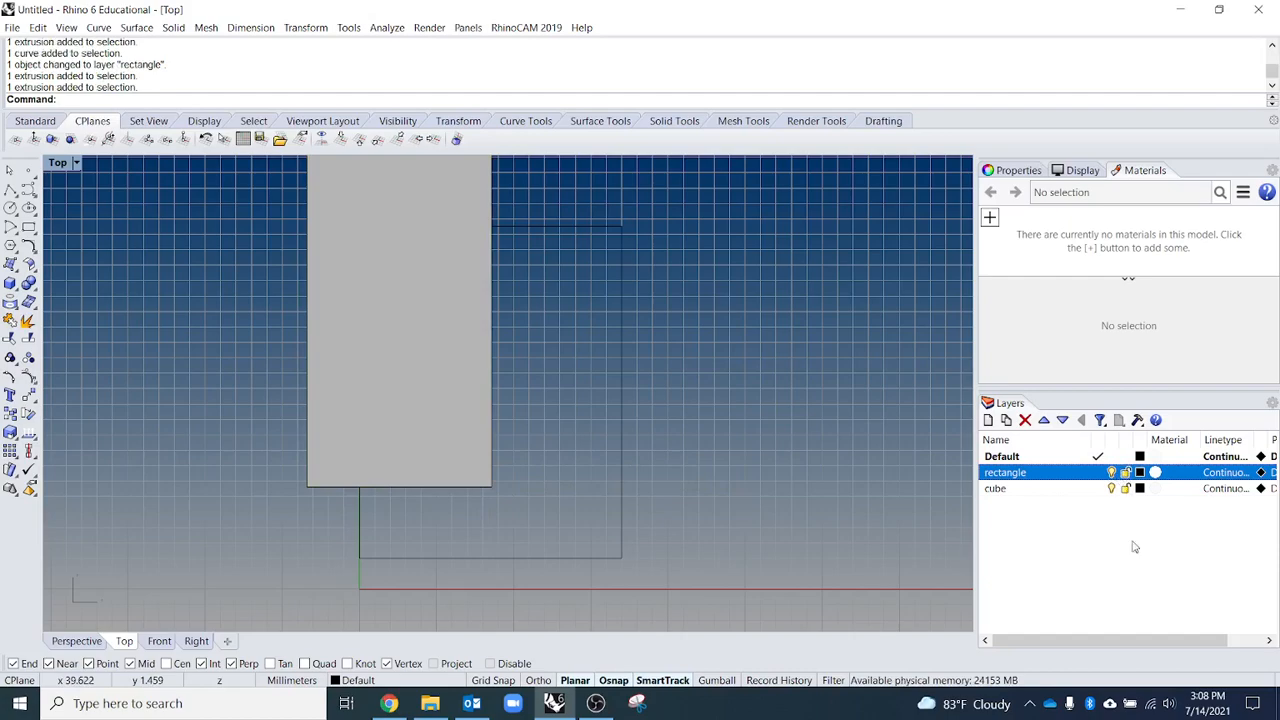
- Set the rectangle layer's display color to Green
drag(1089, 442, 1054, 442)
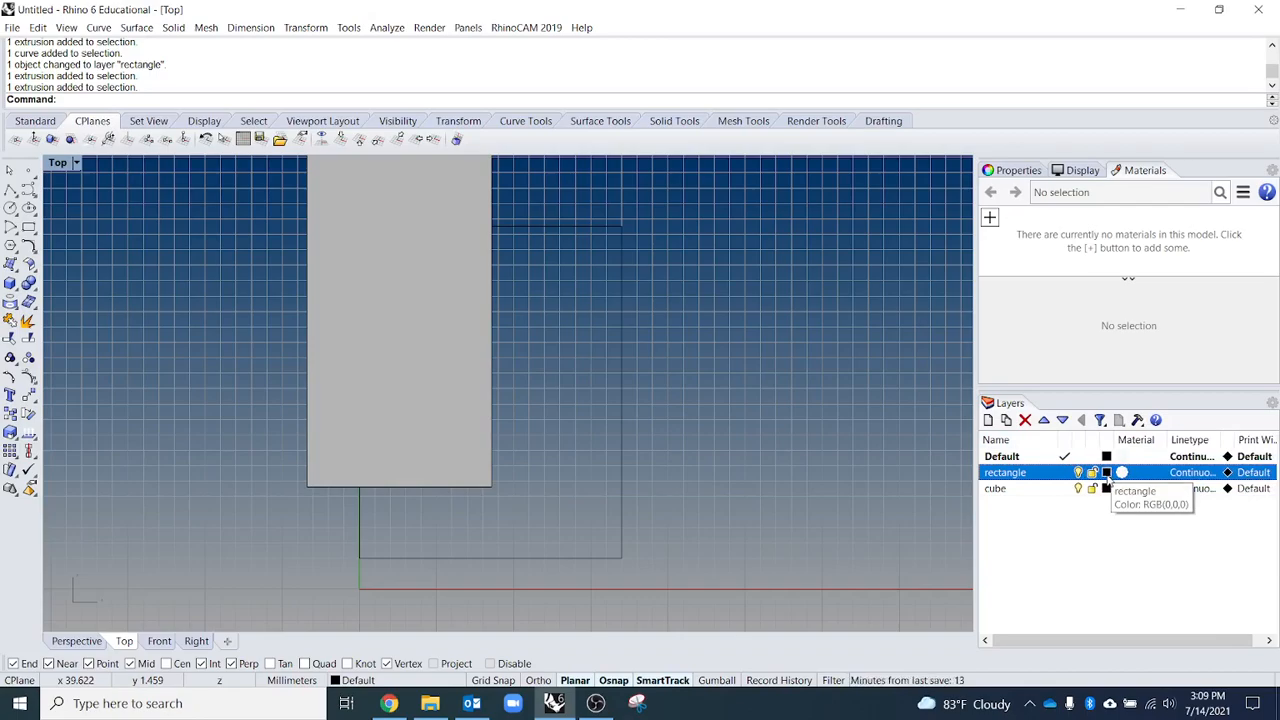
click(1106, 473)
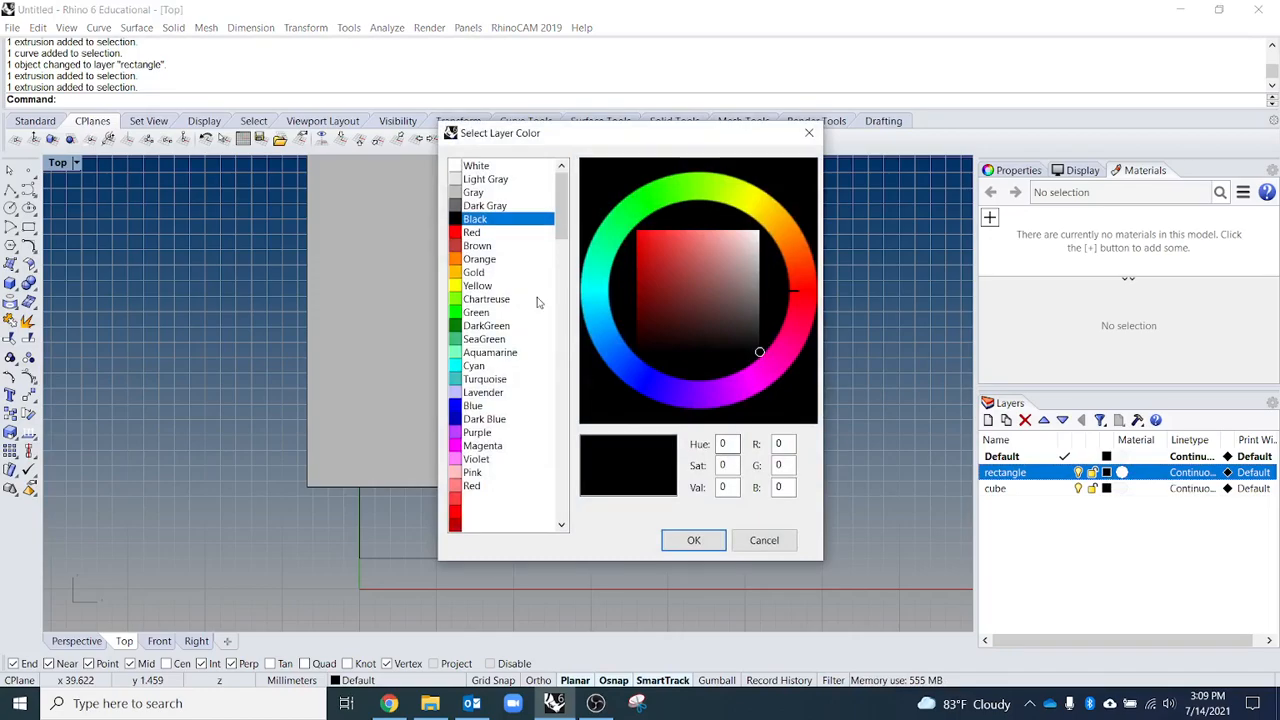
click(491, 233)
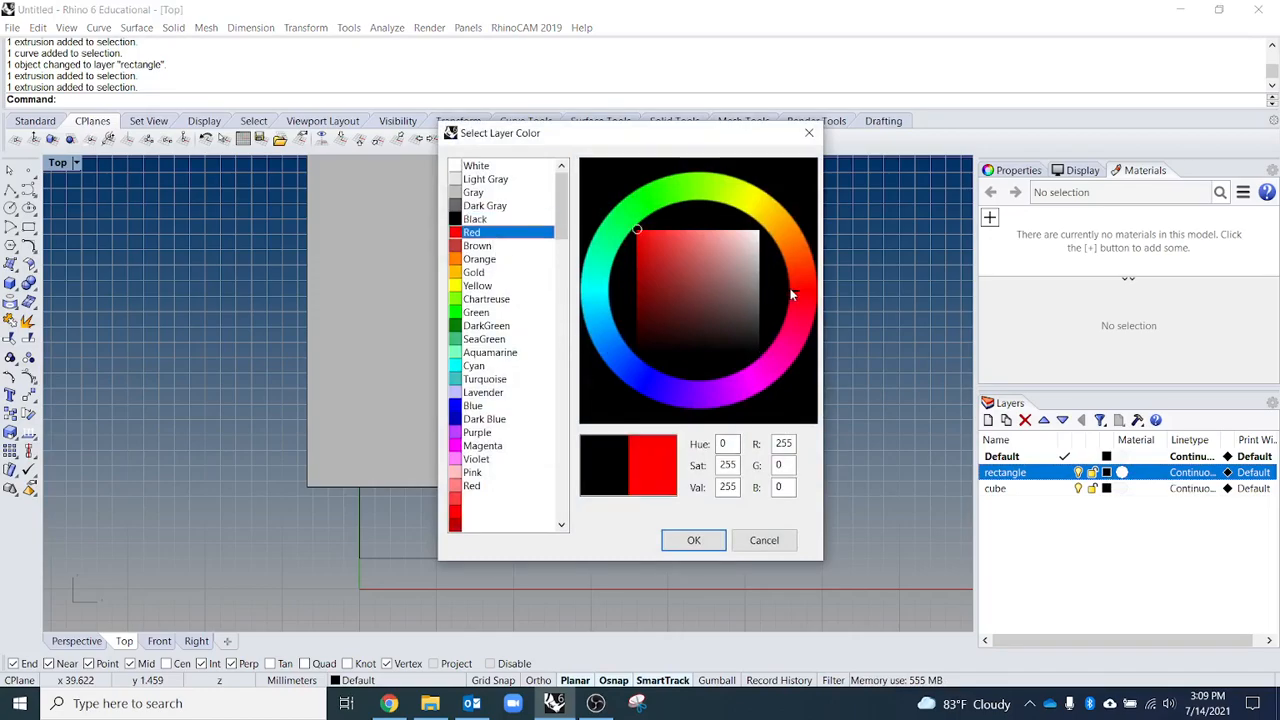
scroll(540, 355, down, 2)
scroll(520, 340, up, 2)
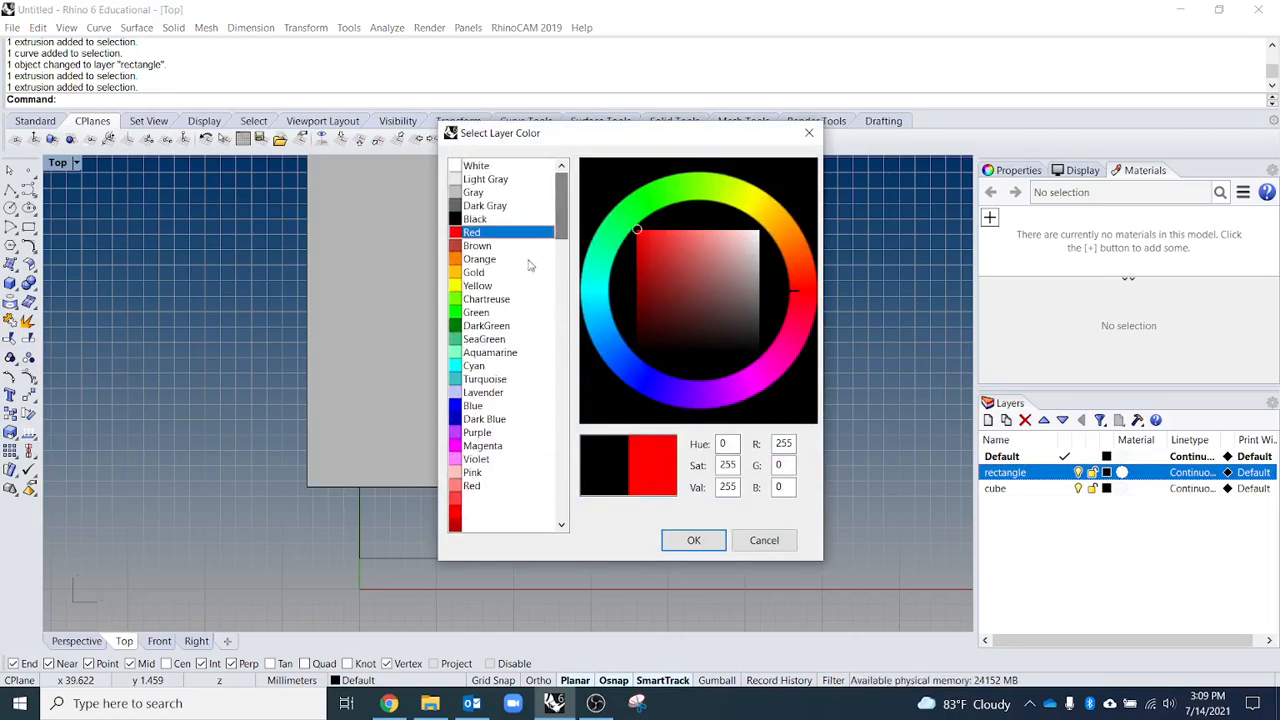
click(490, 313)
click(693, 540)
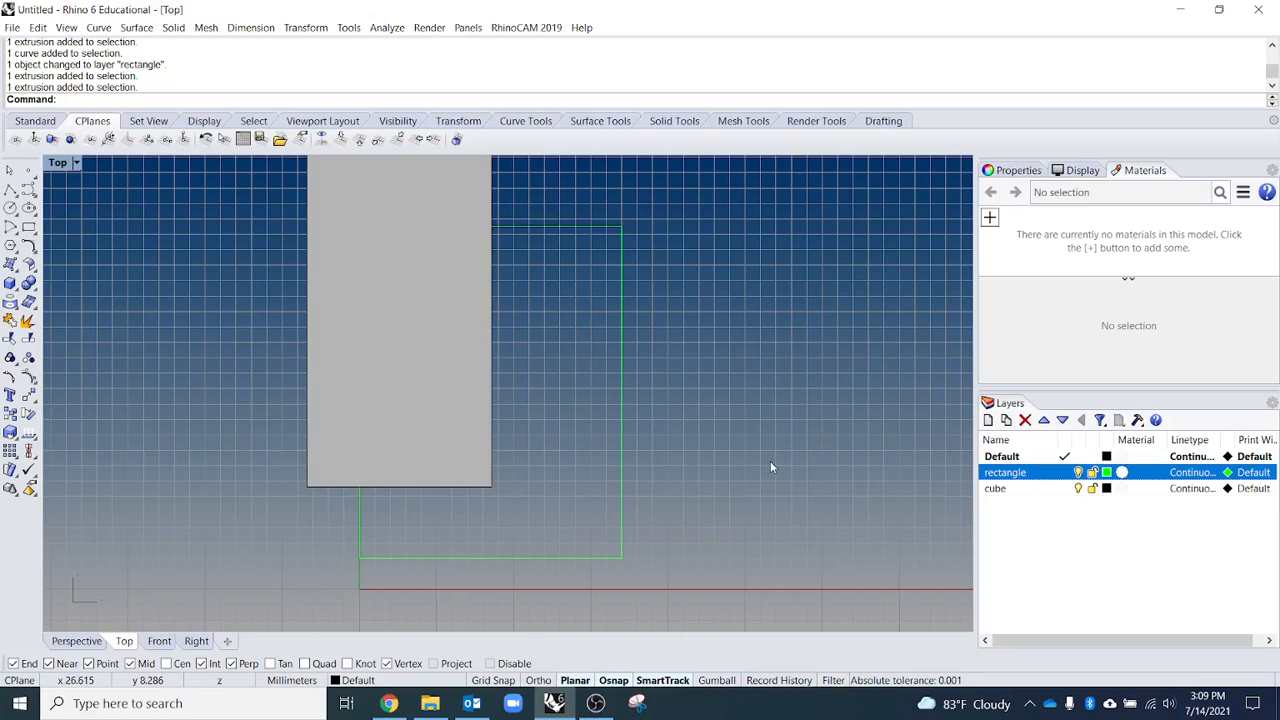
- Review the linetypes available for the rectangle layer and keep Continuous
drag(1167, 447, 1138, 447)
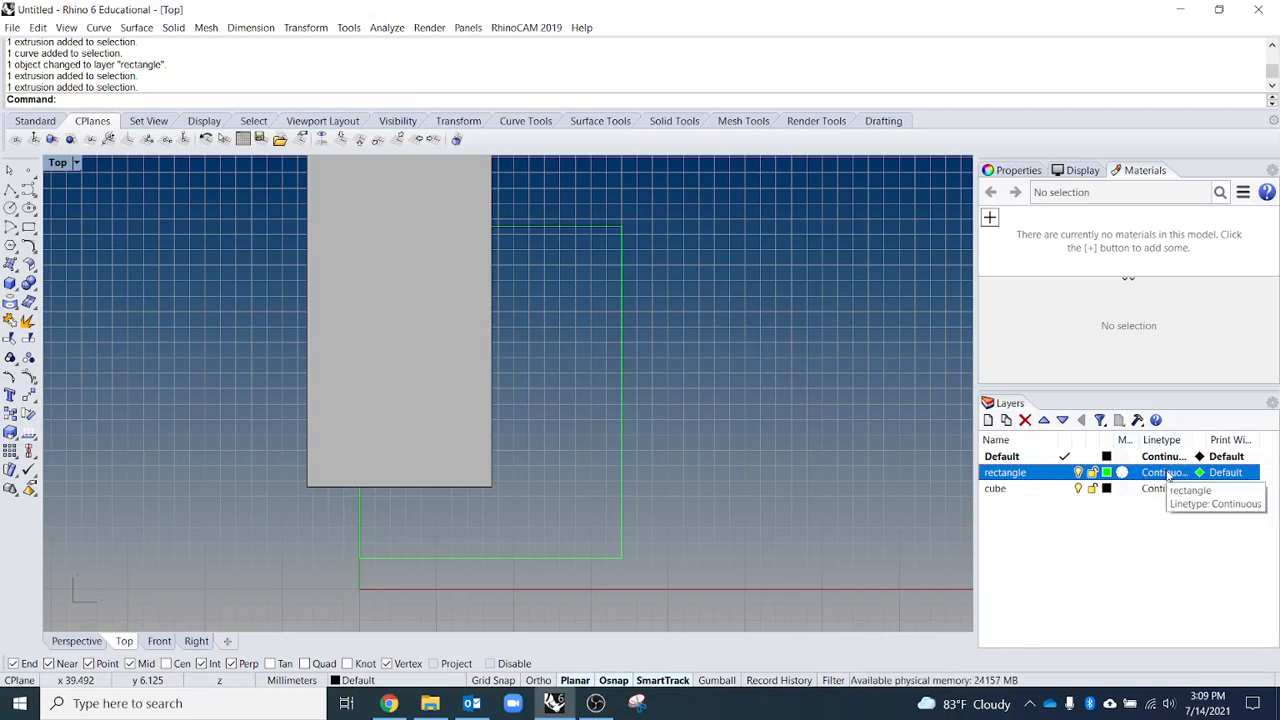
click(1166, 483)
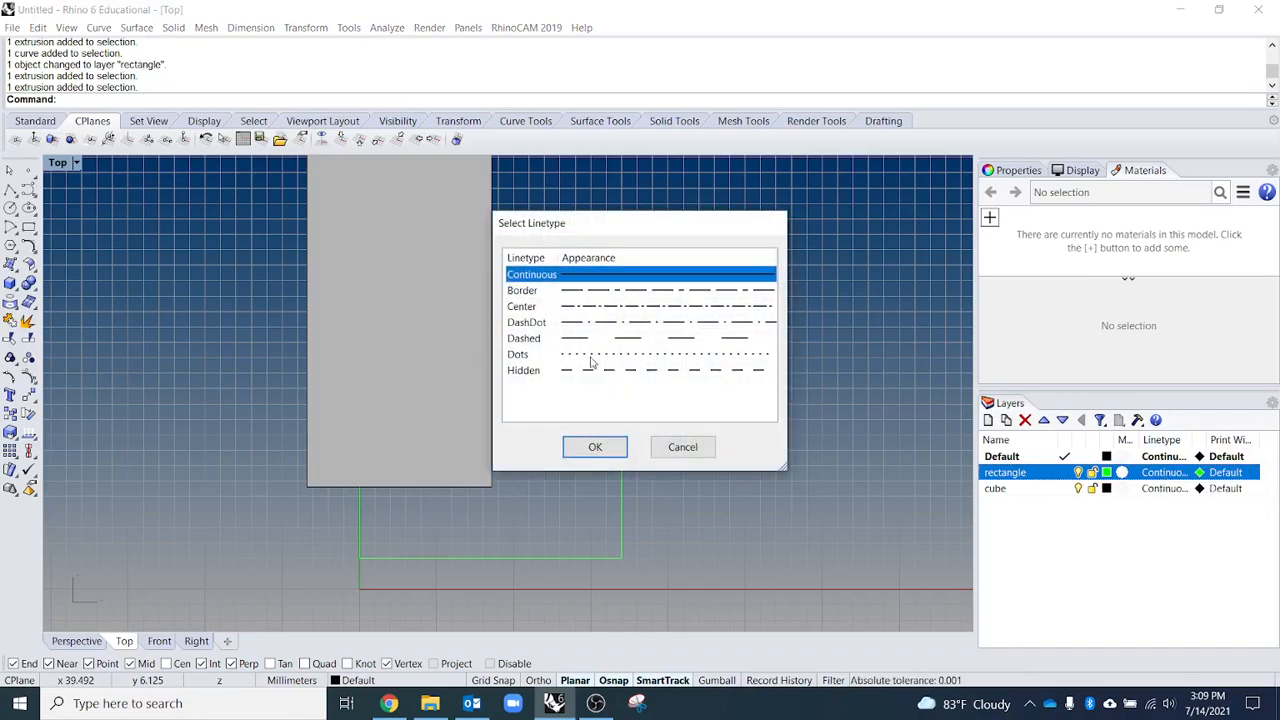
click(595, 447)
click(1178, 477)
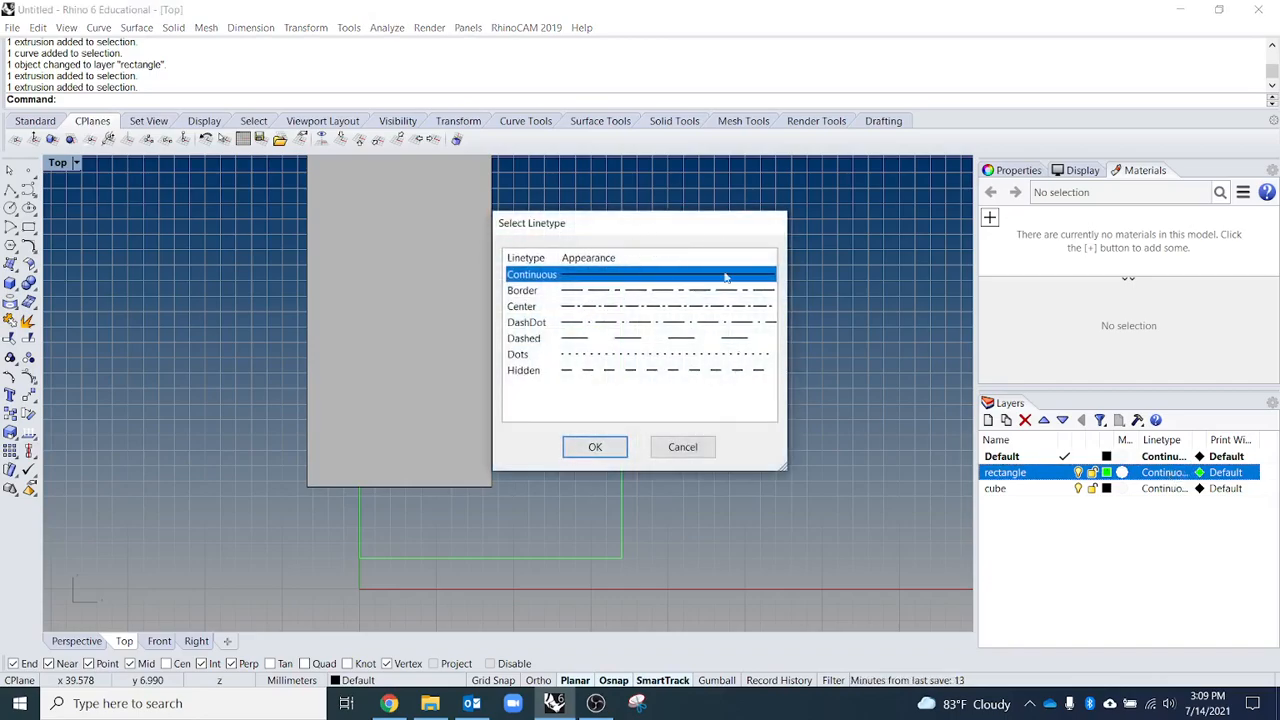
click(596, 447)
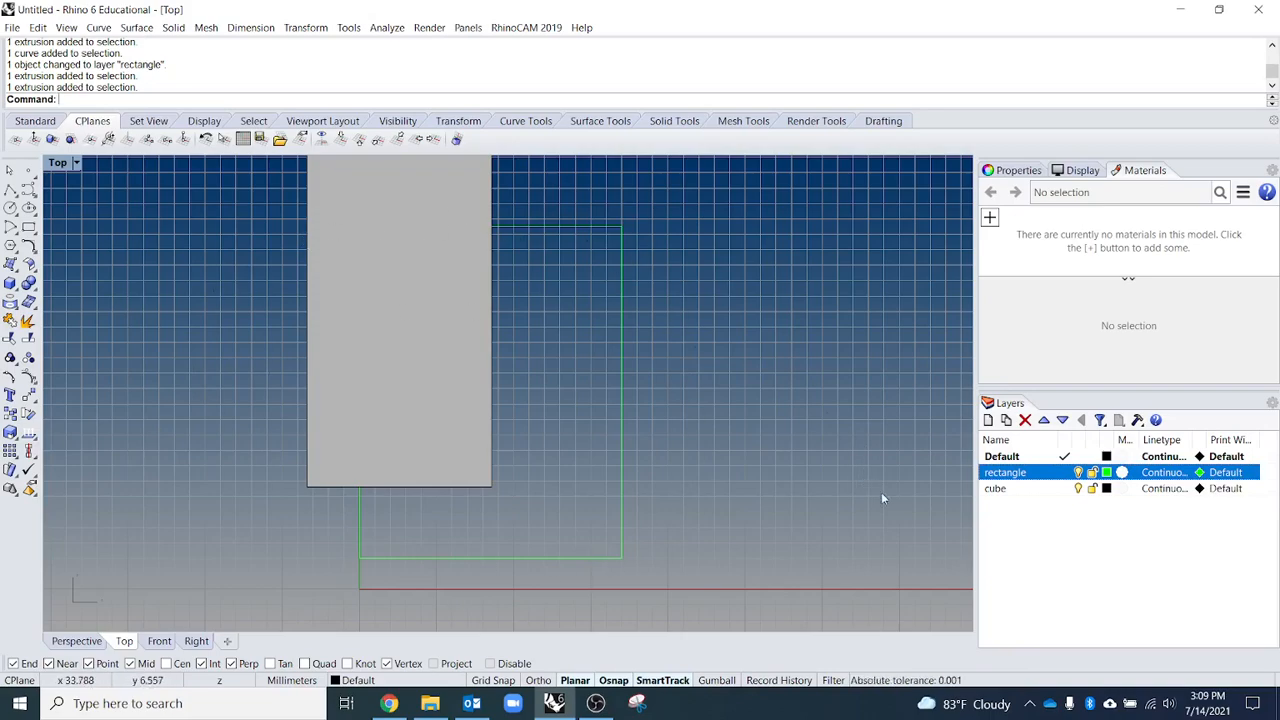
- Set the rectangle layer's print color to Black
click(1200, 474)
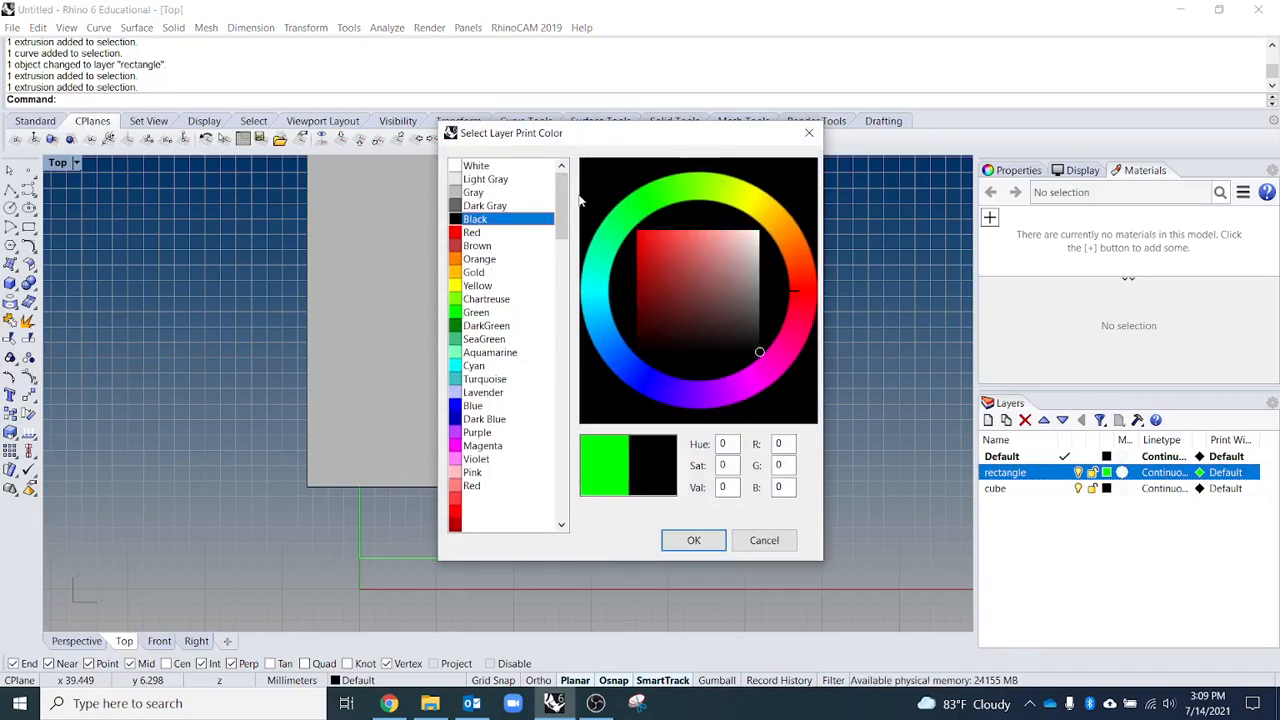
click(694, 544)
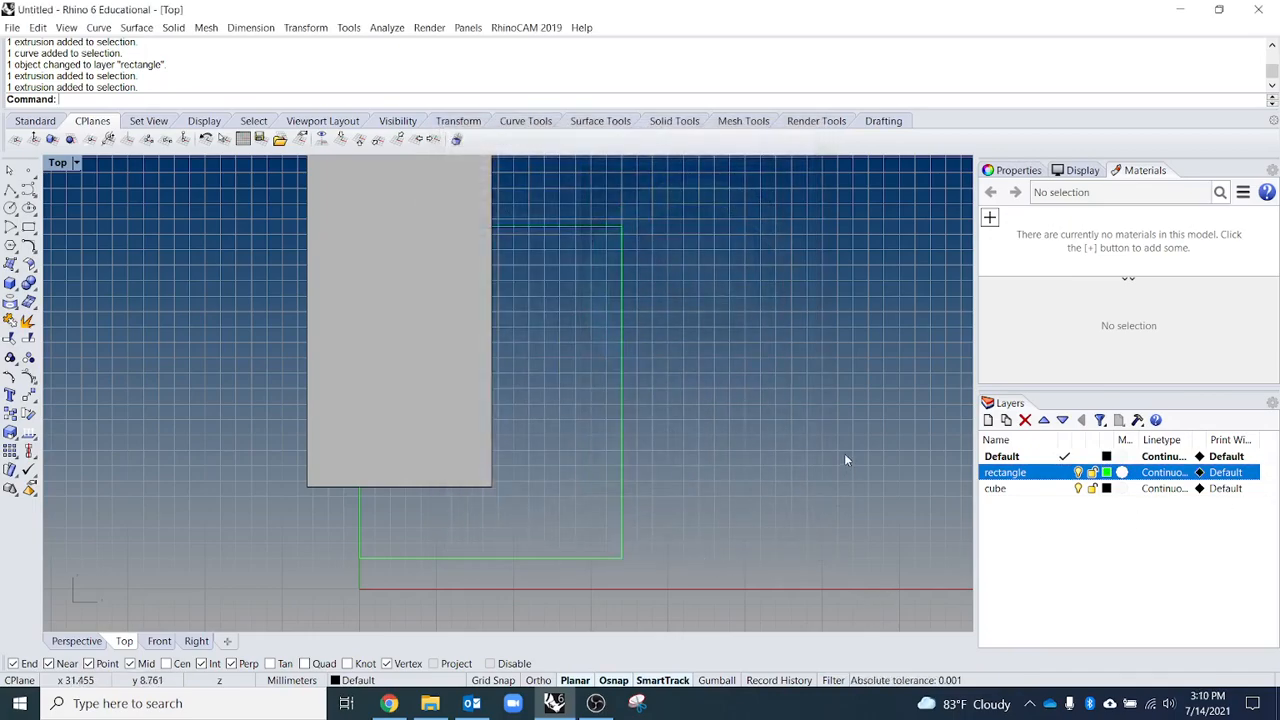
- Set the rectangle layer's print width to 0.35 mm
right_drag(845, 461, 806, 451)
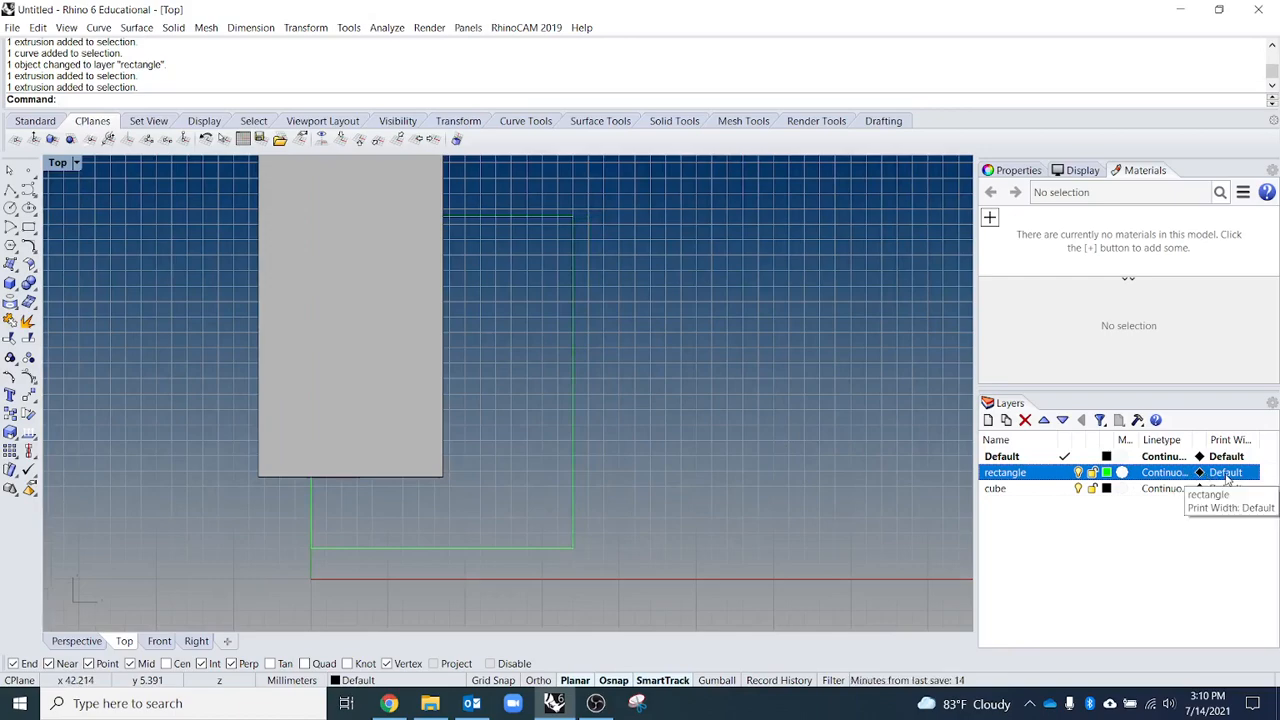
drag(1264, 440, 1272, 439)
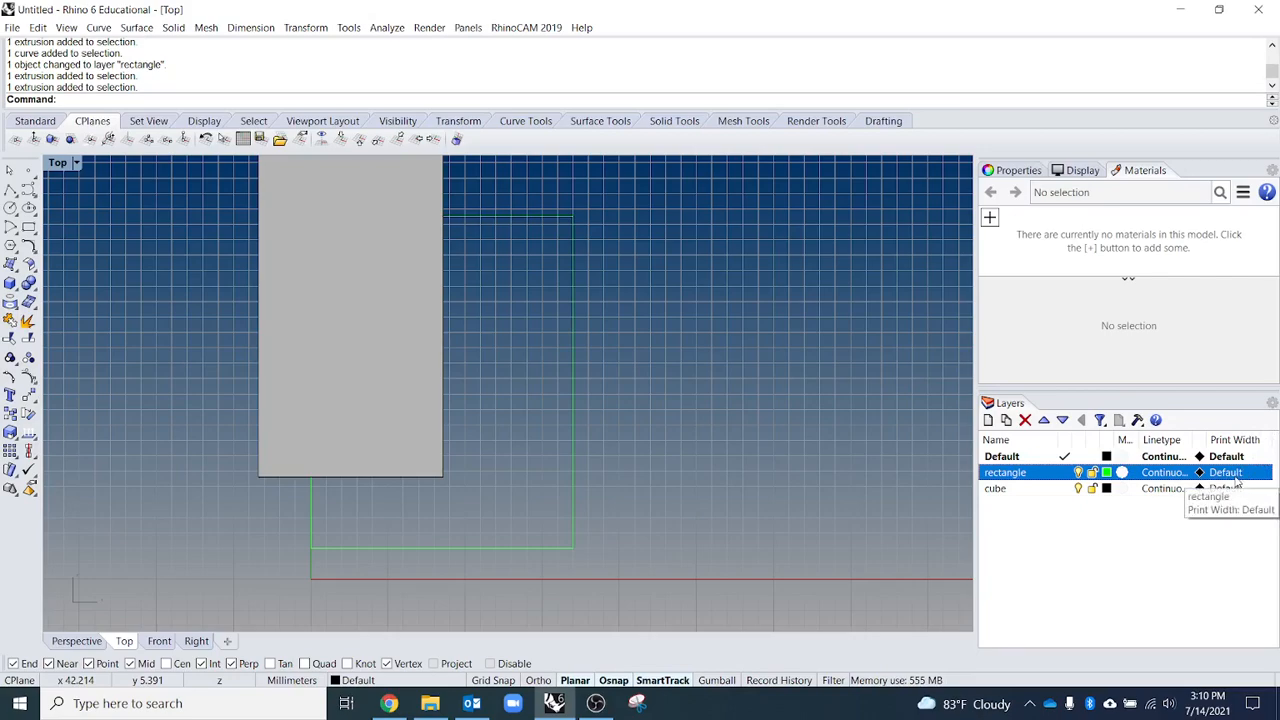
click(1226, 473)
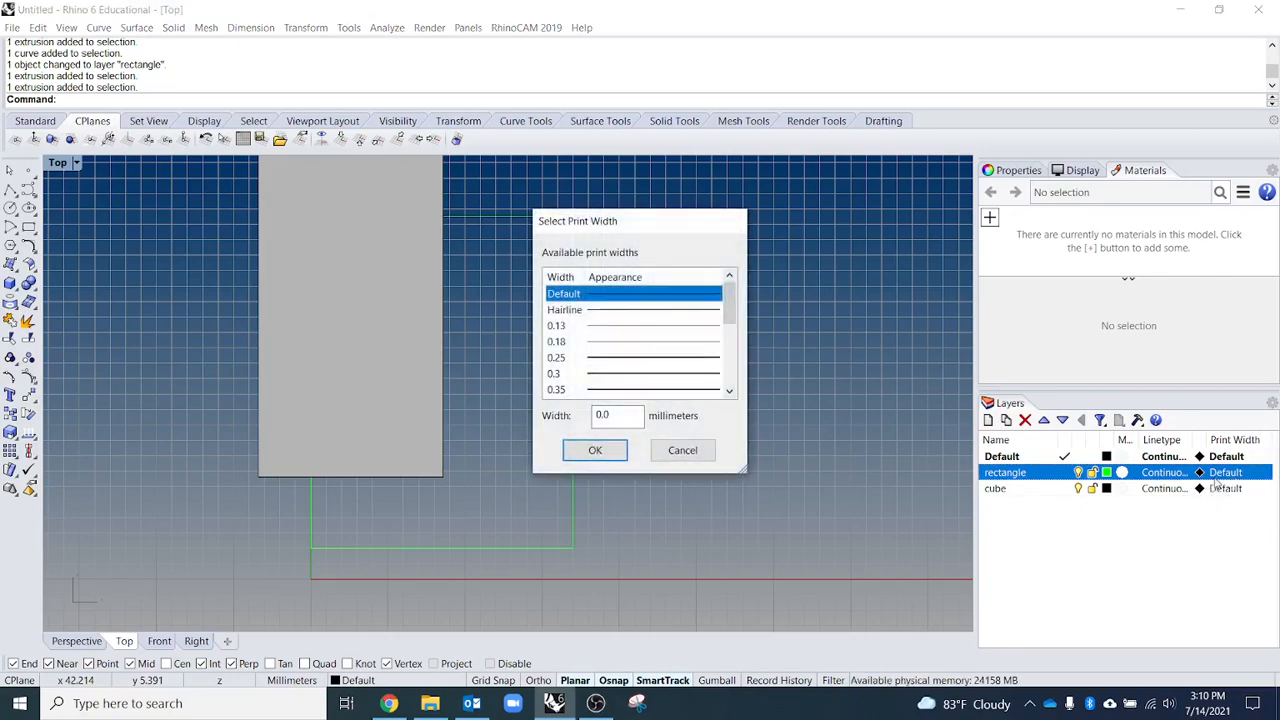
scroll(730, 315, down, 2)
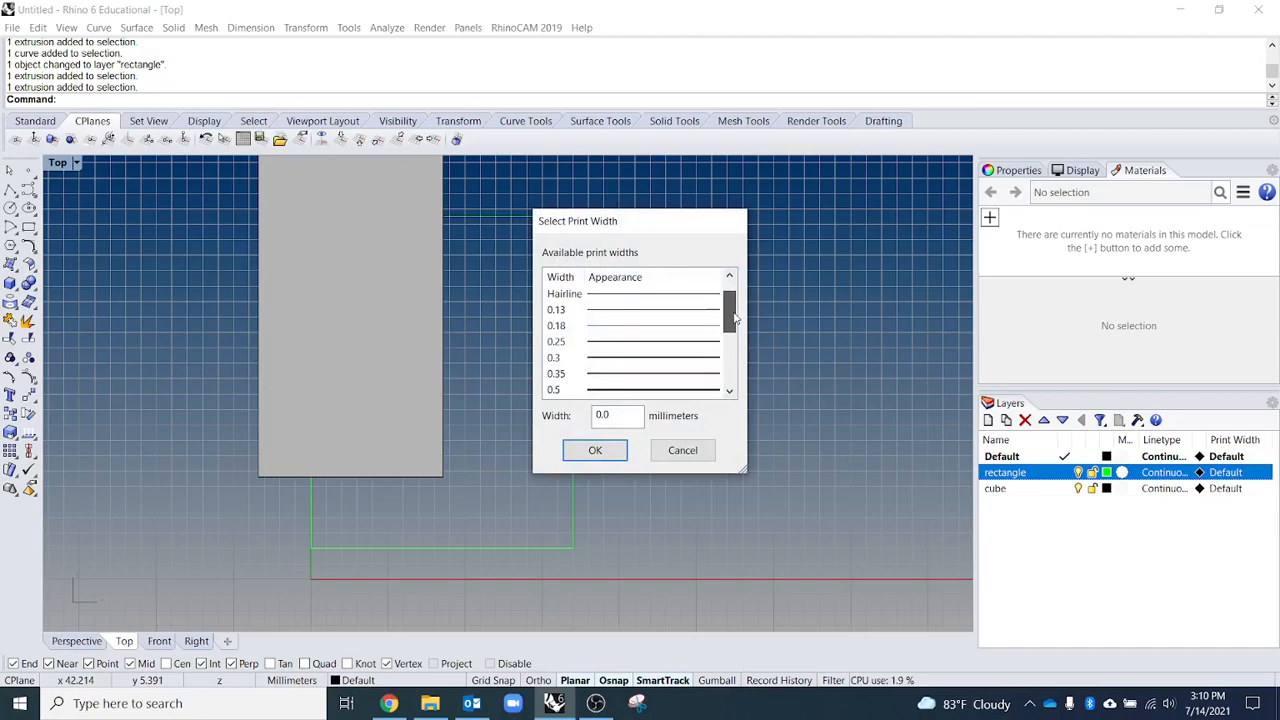
click(645, 358)
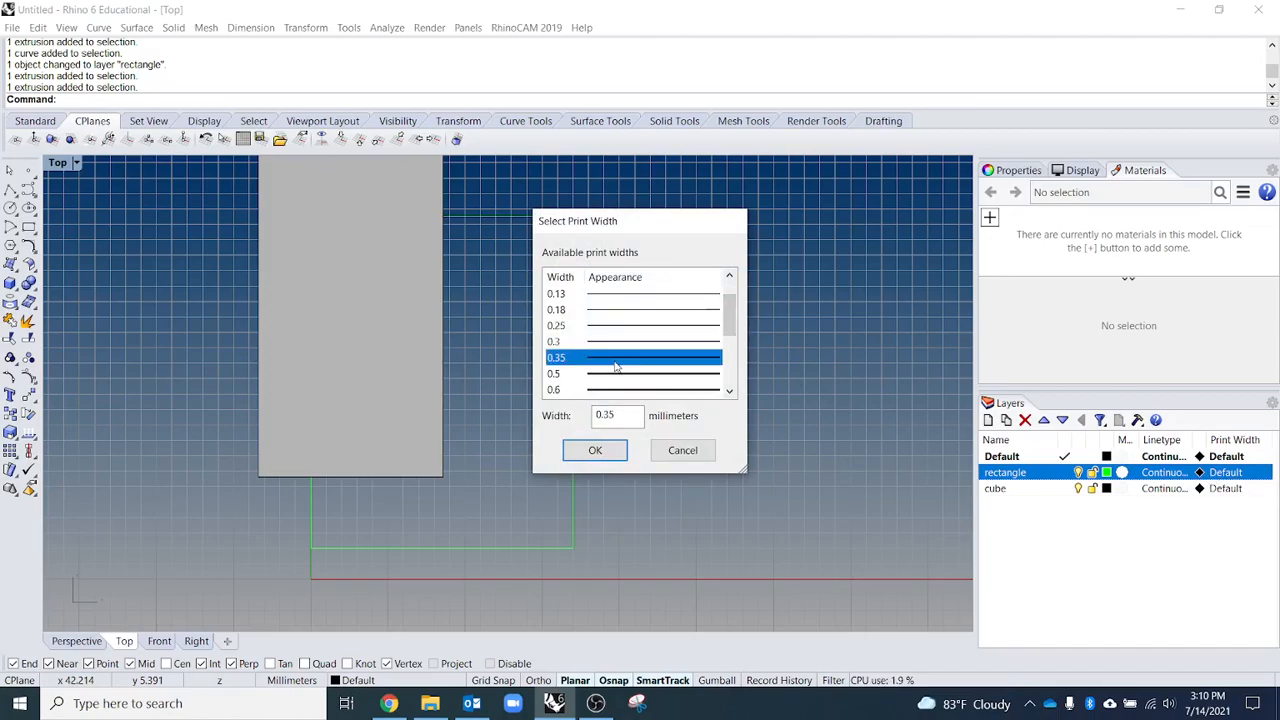
click(595, 450)
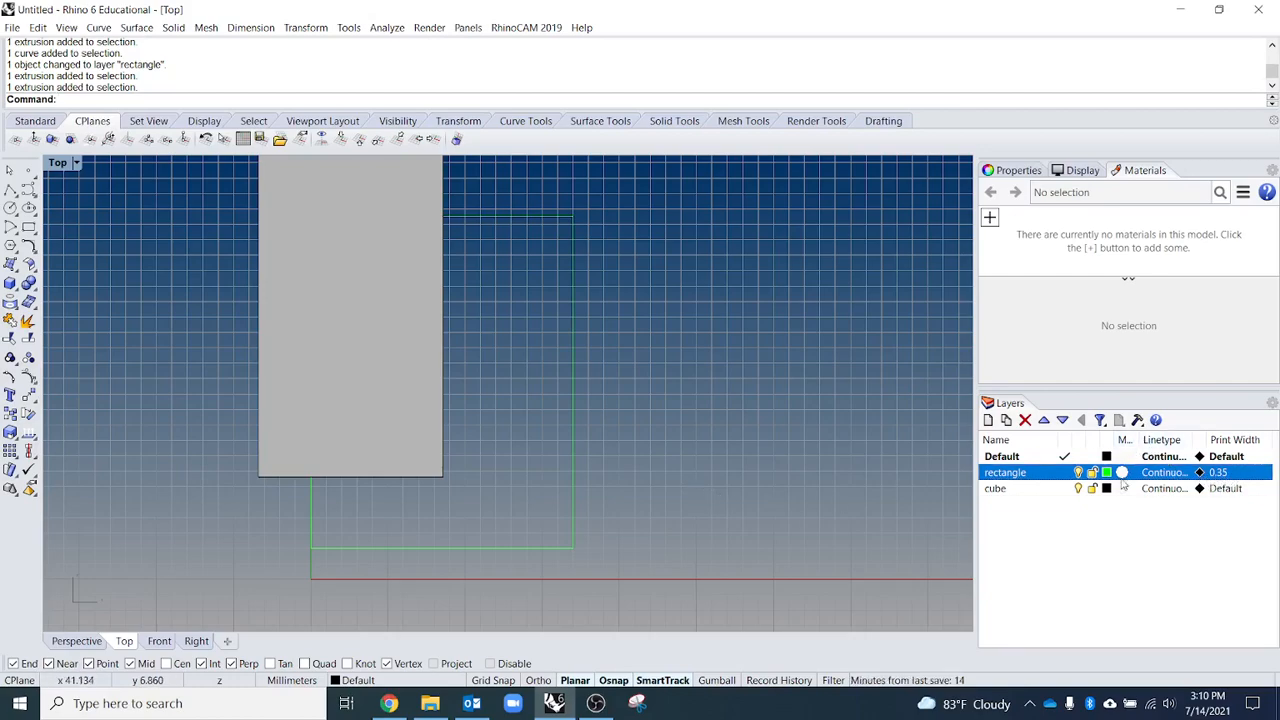
- Assign the gray box in the Top view to the cube layer and turn that layer off
click(418, 445)
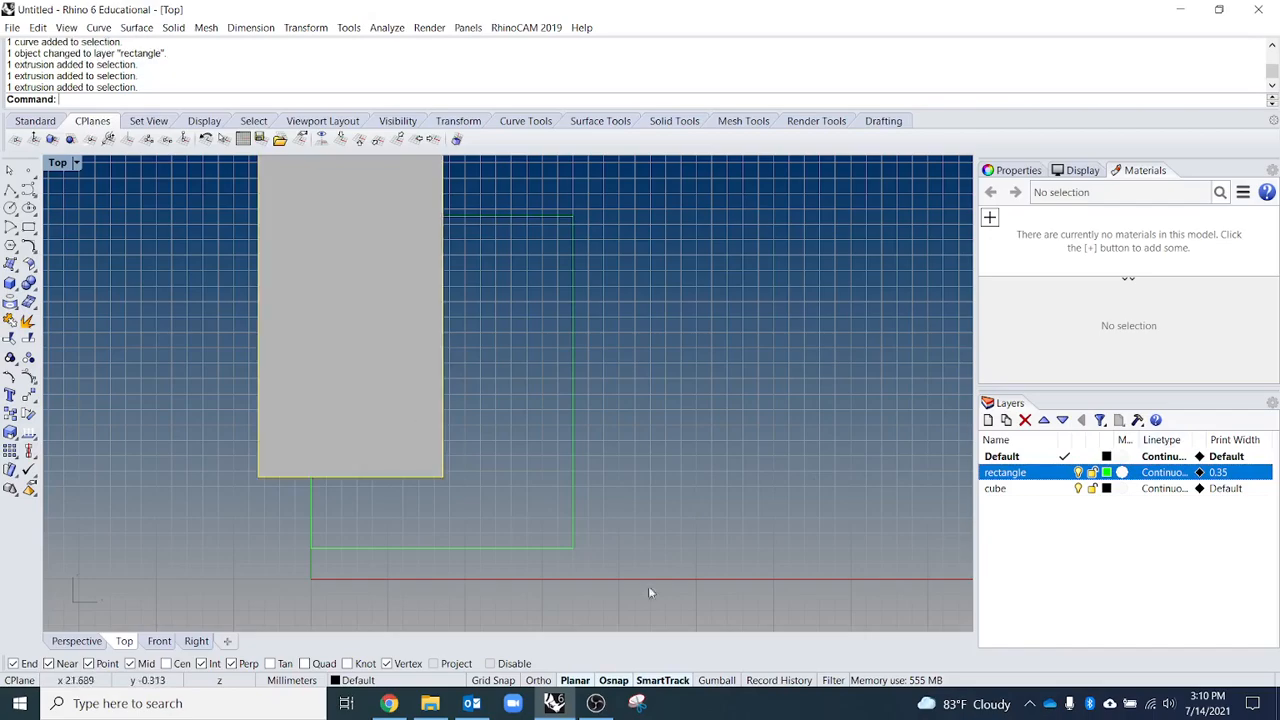
right_click(1045, 488)
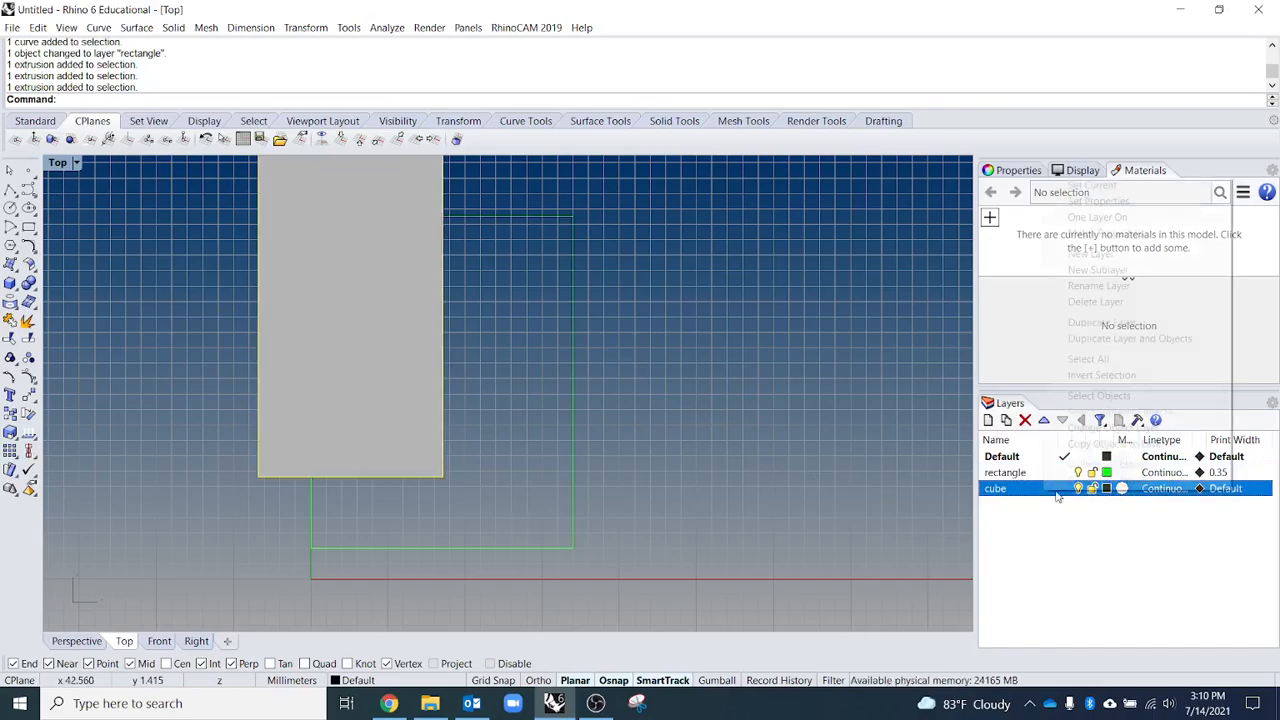
click(1087, 430)
click(1078, 488)
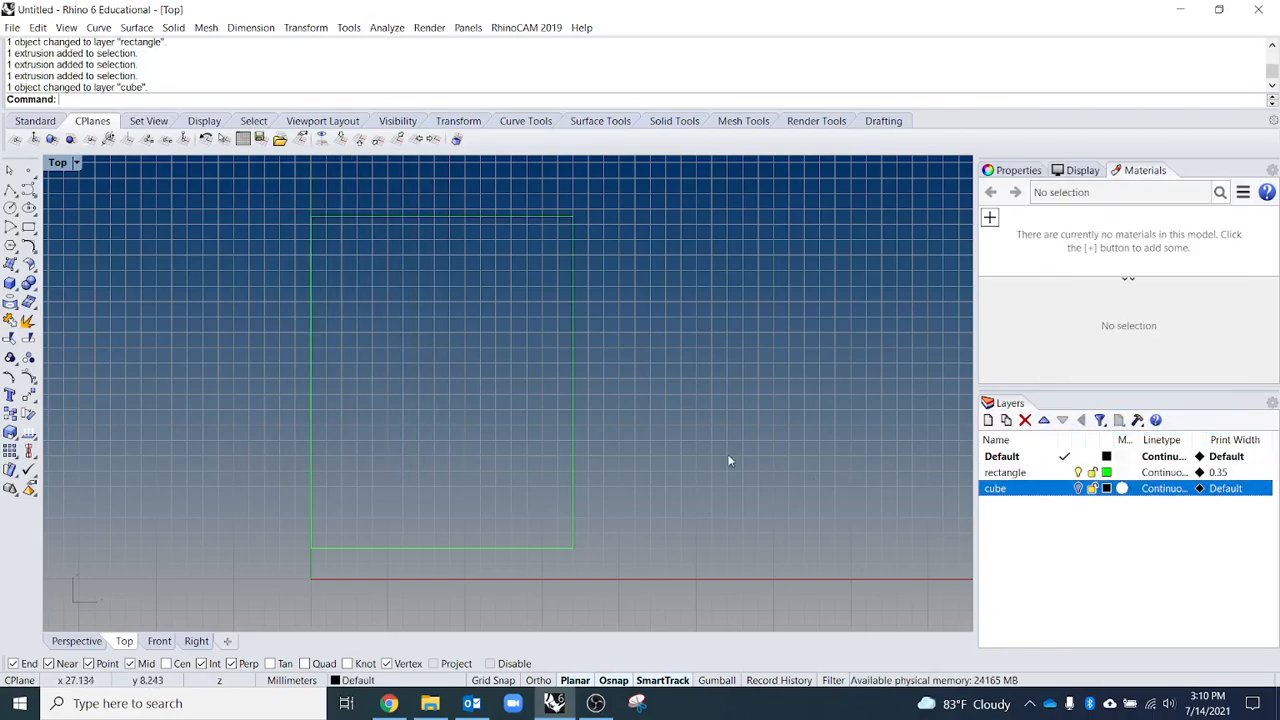
scroll(600, 453, down, 5)
scroll(604, 537, up, 2)
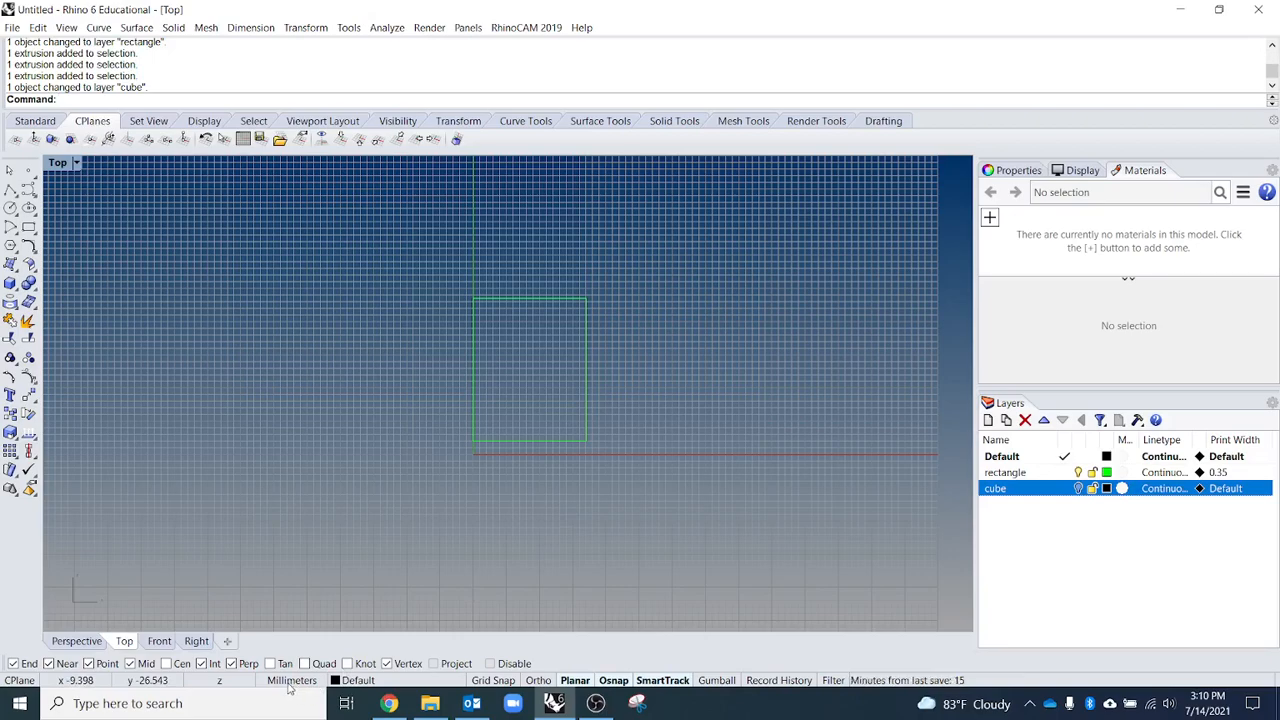
- Show the Top viewport's properties and run the Layer command
click(1018, 171)
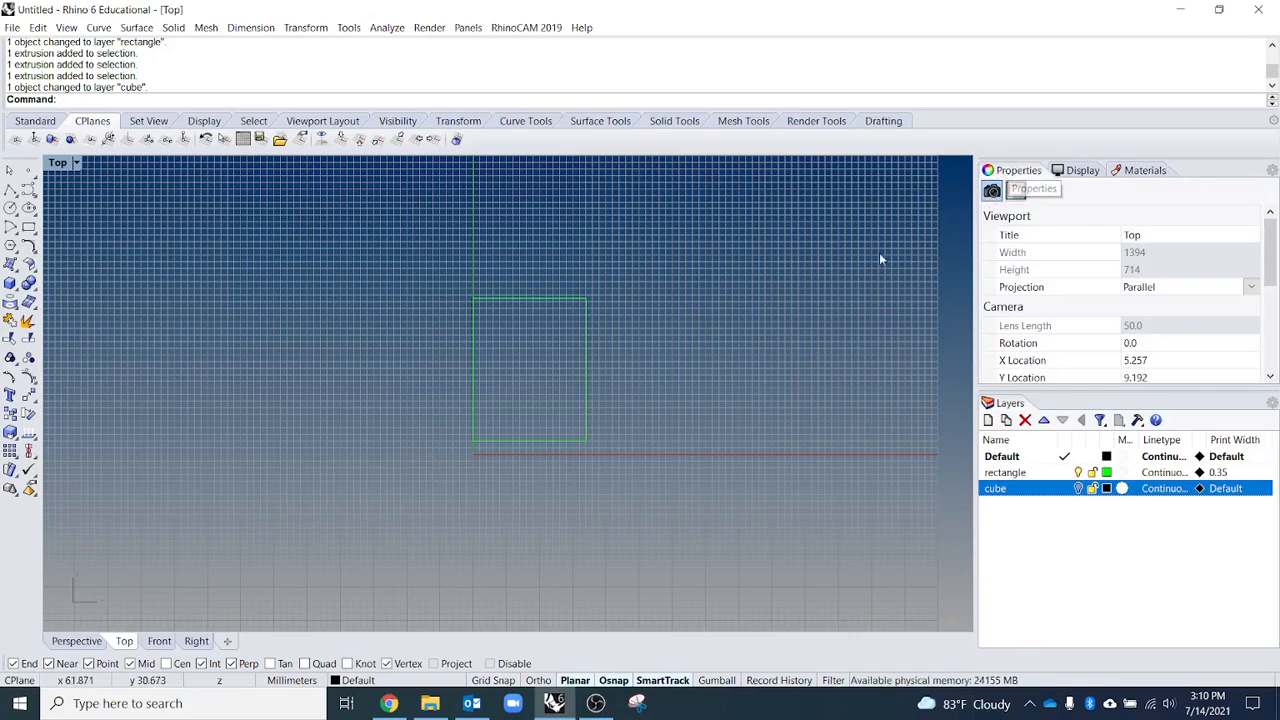
text(l)
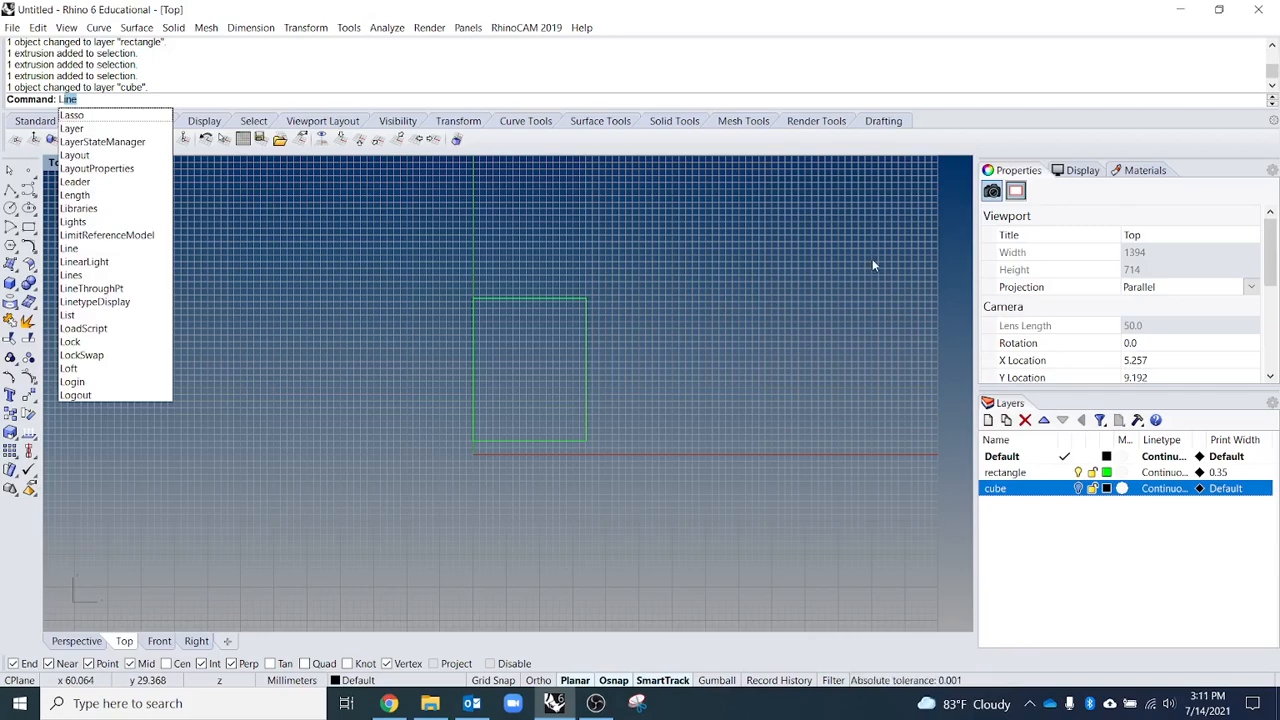
text(ayer)
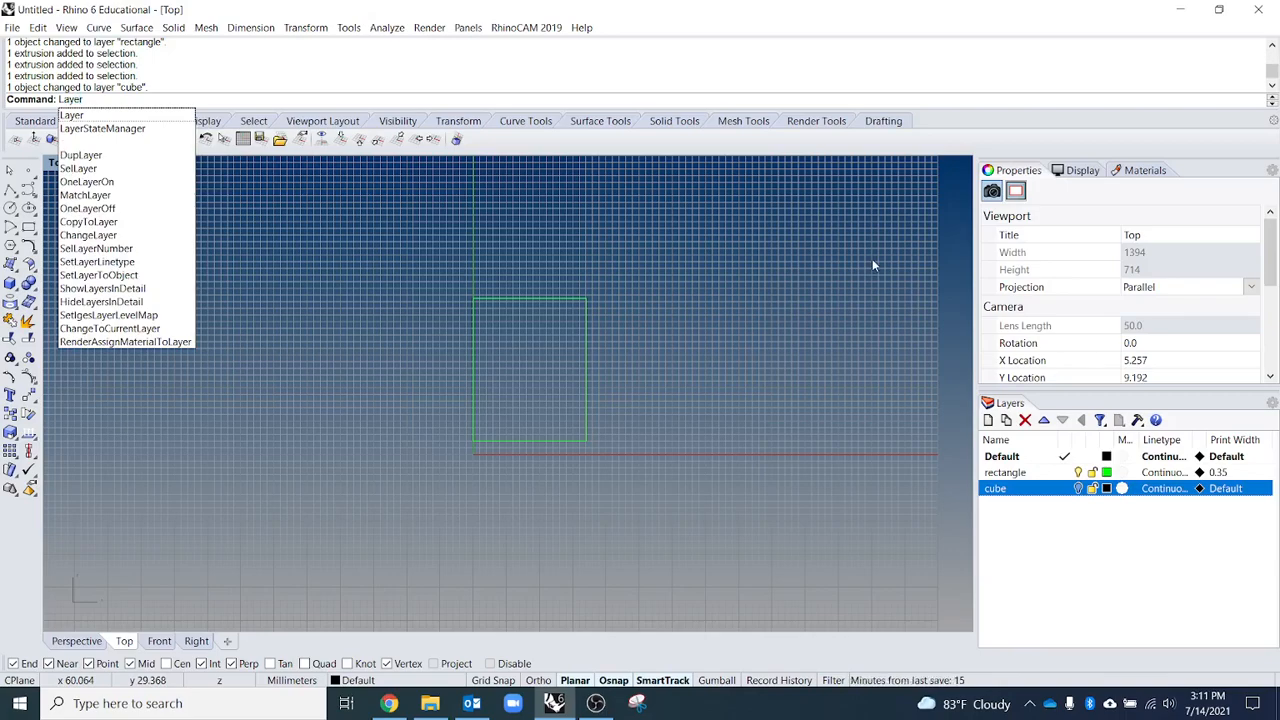
key(Return)
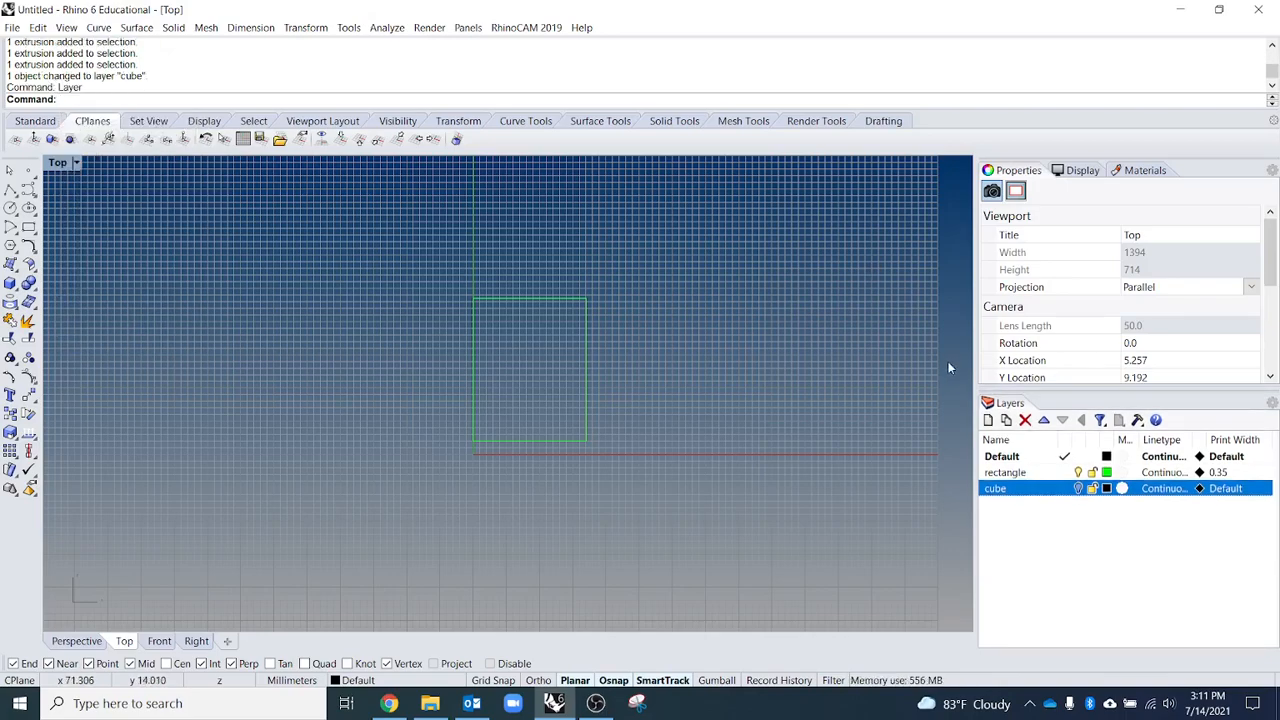
- Undock and close the layer list, reopen it with the Layer command, and dock it below the viewport properties
drag(1010, 406, 748, 408)
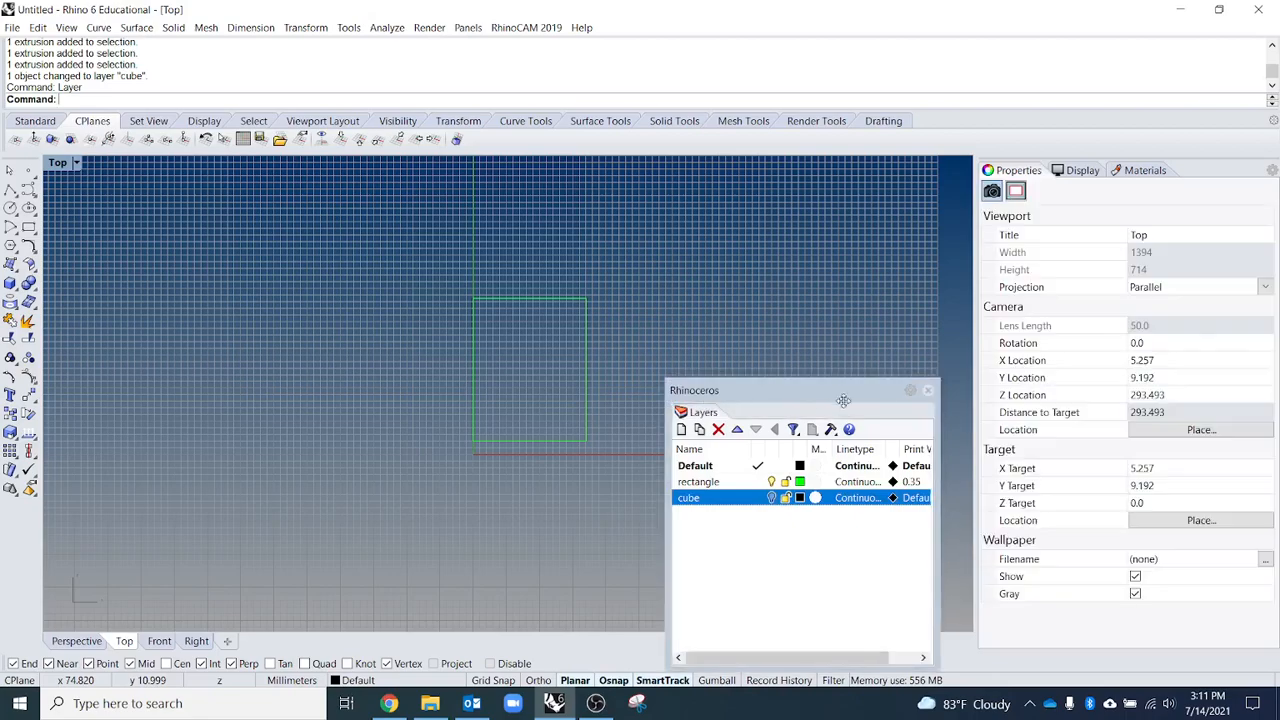
click(932, 391)
text(Layer)
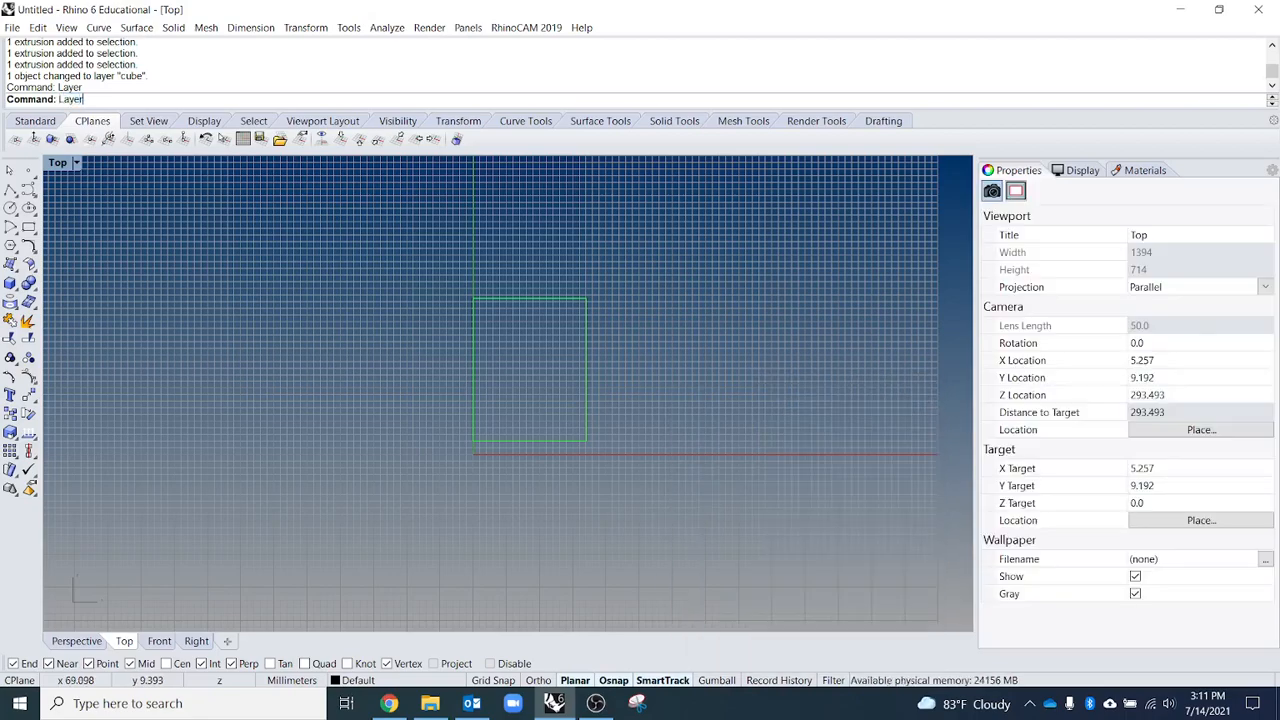
key(Return)
drag(905, 391, 1150, 429)
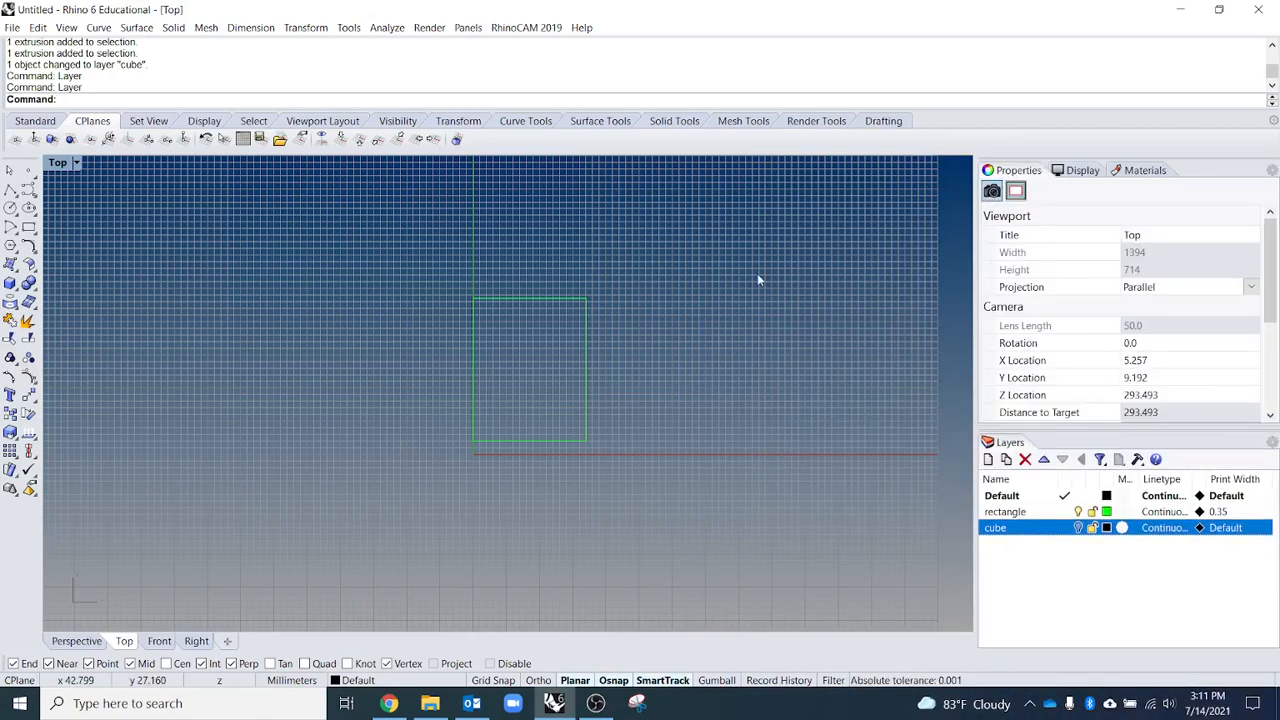
- Run the Properties command to bring up the properties settings
text(Pr)
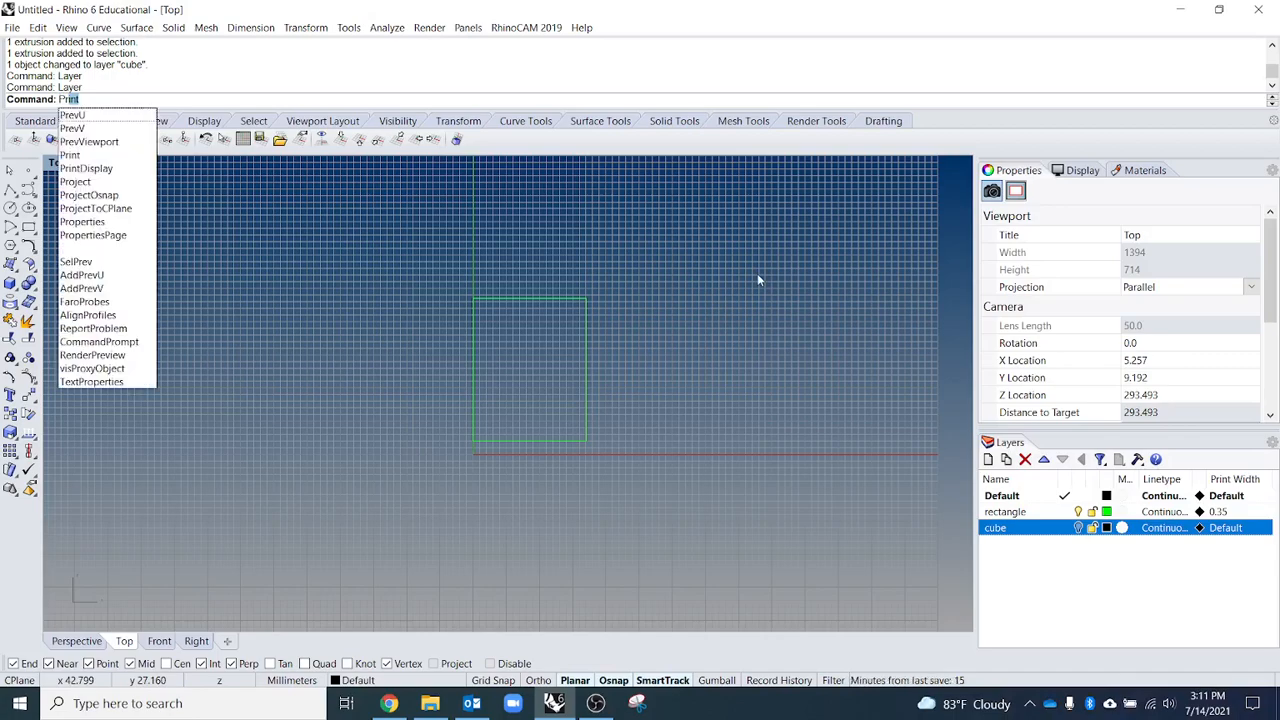
text(operties)
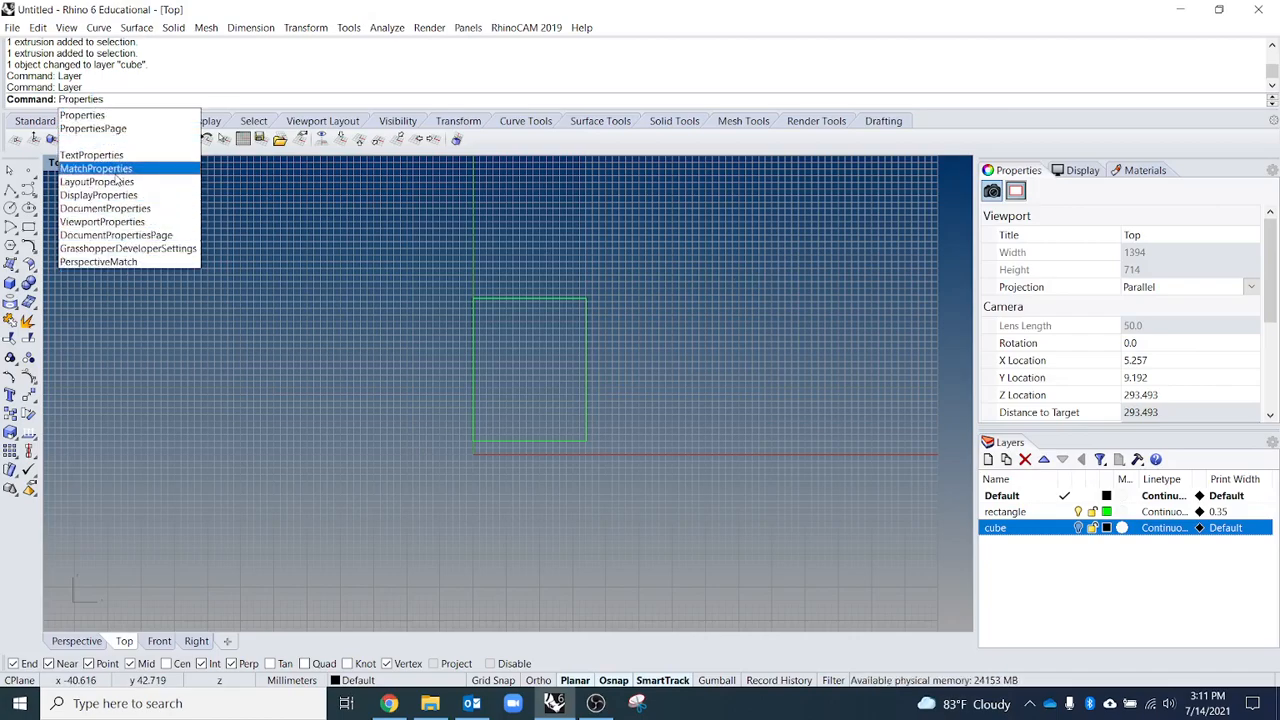
click(110, 118)
- Select the green rectangle curve and examine its object properties, comparing them with those shown when nothing is selected
right_drag(320, 370, 393, 409)
scroll(360, 352, down, 5)
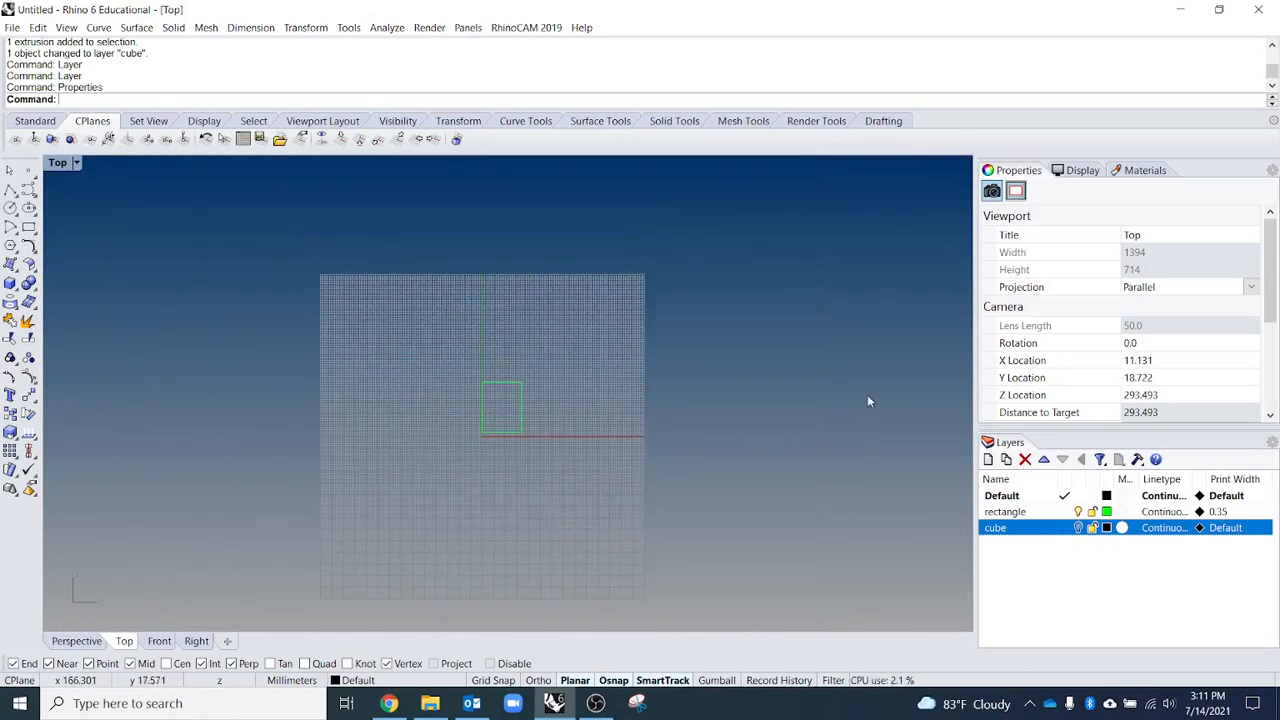
click(483, 422)
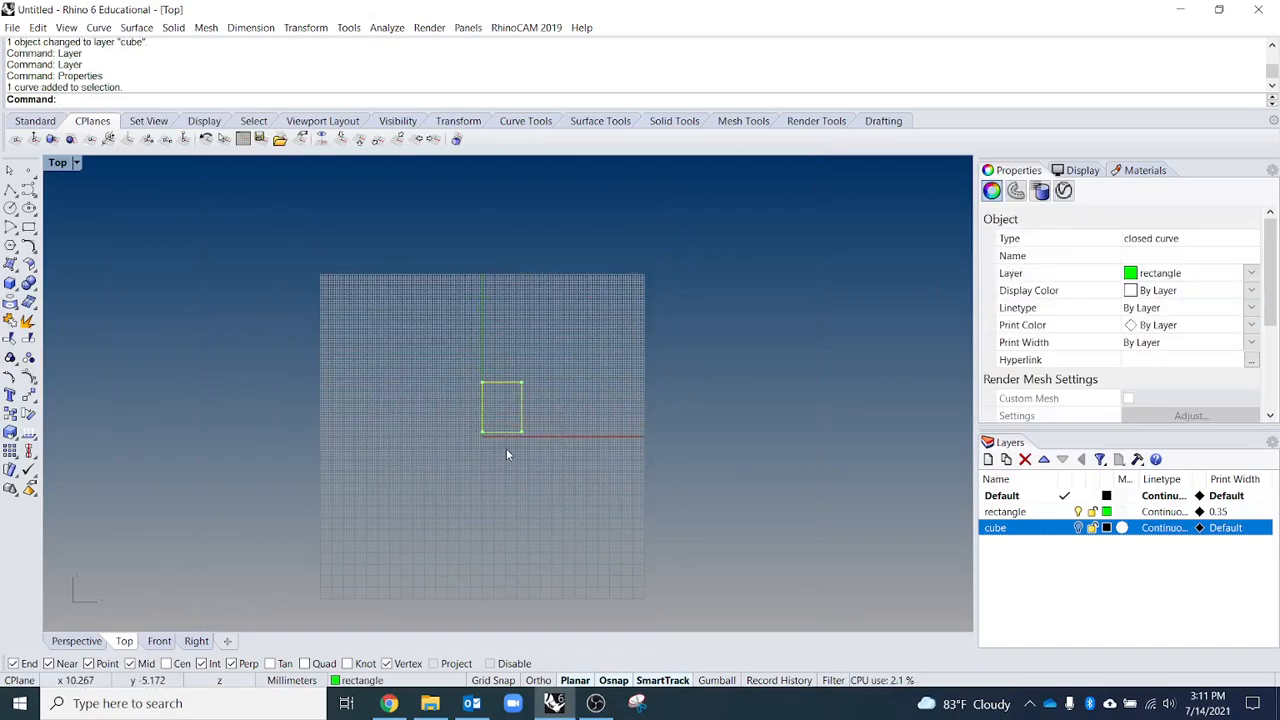
click(546, 501)
click(490, 401)
click(580, 534)
click(520, 412)
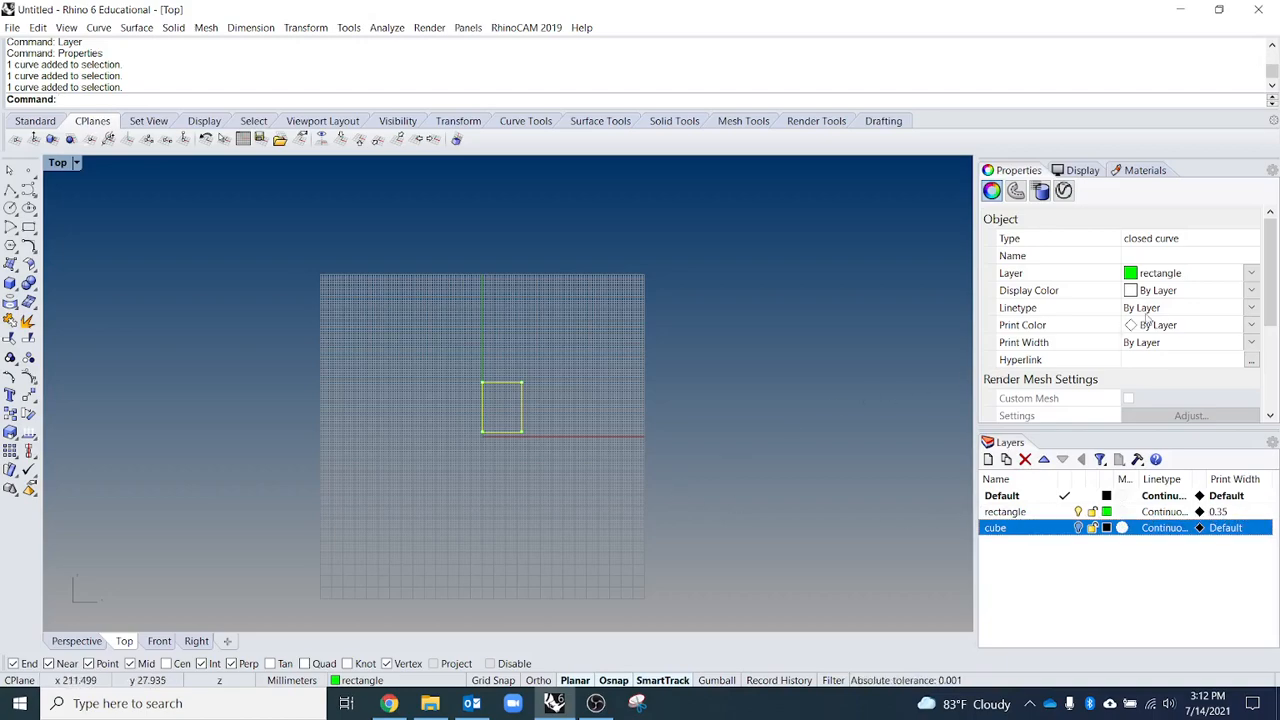
- Review the display color choices for the rectangle curve, keep By Layer, and deselect the curve
click(1188, 295)
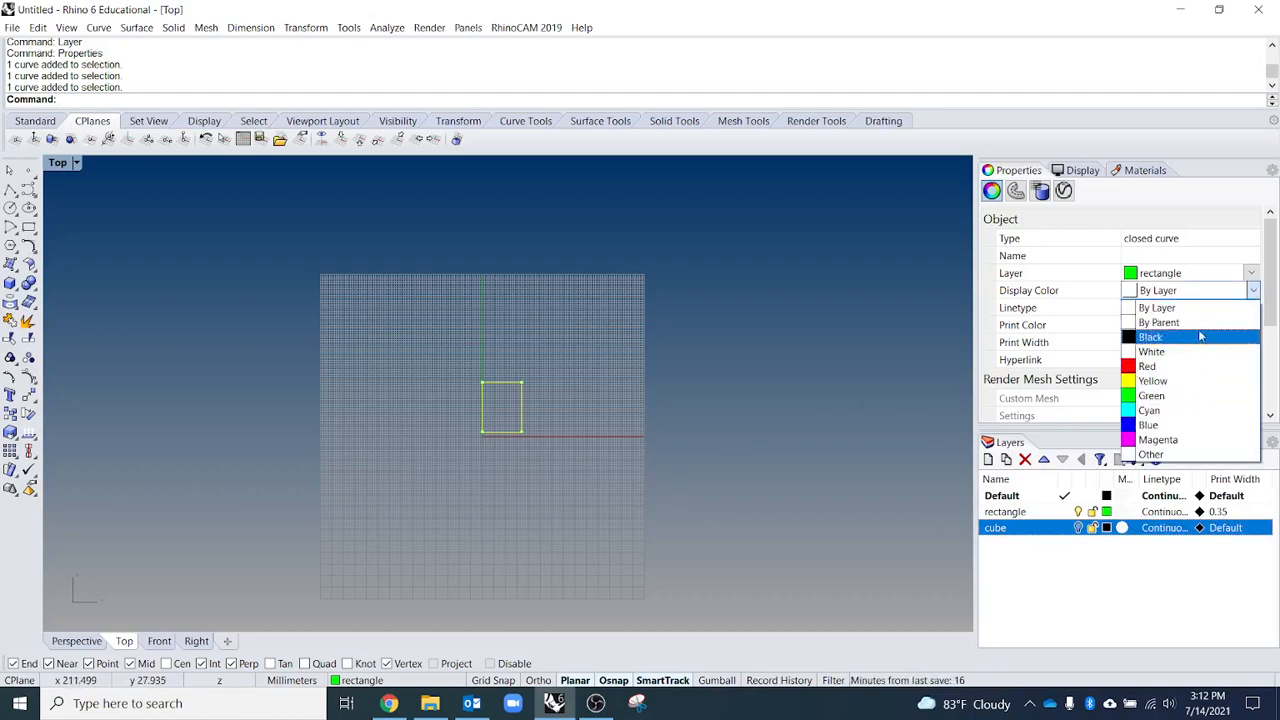
click(766, 347)
click(757, 451)
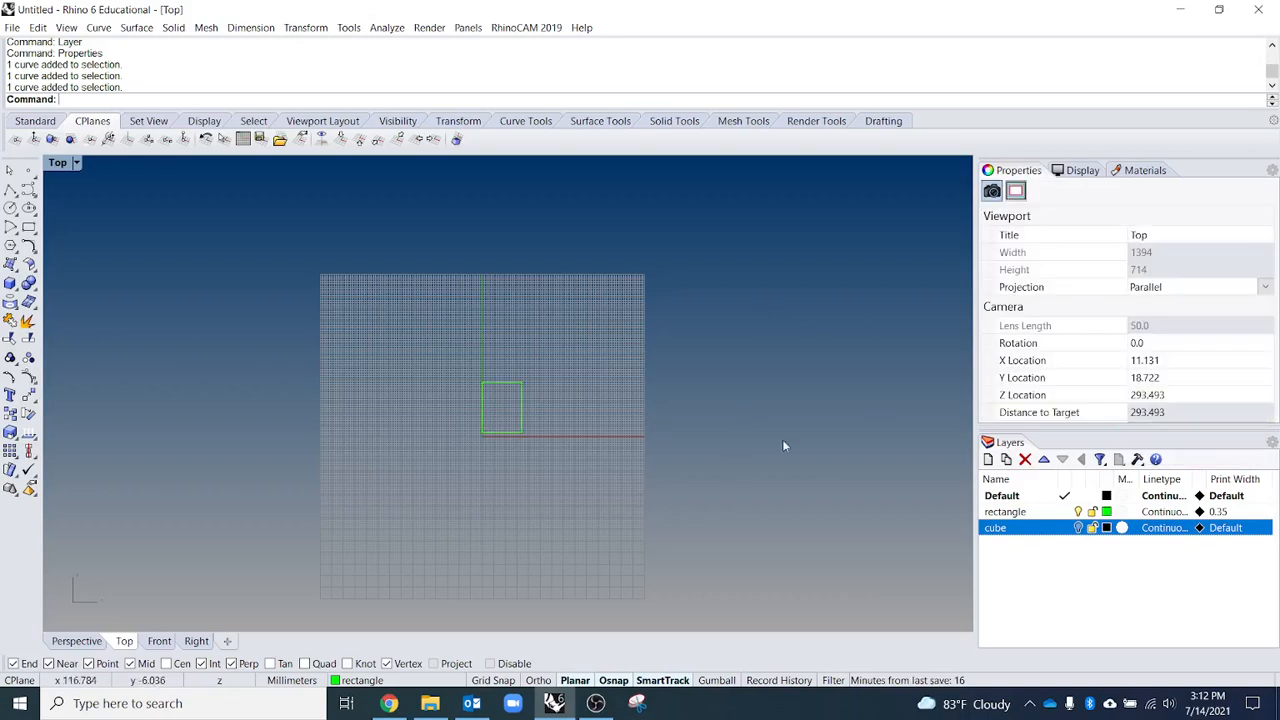
click(481, 392)
click(701, 447)
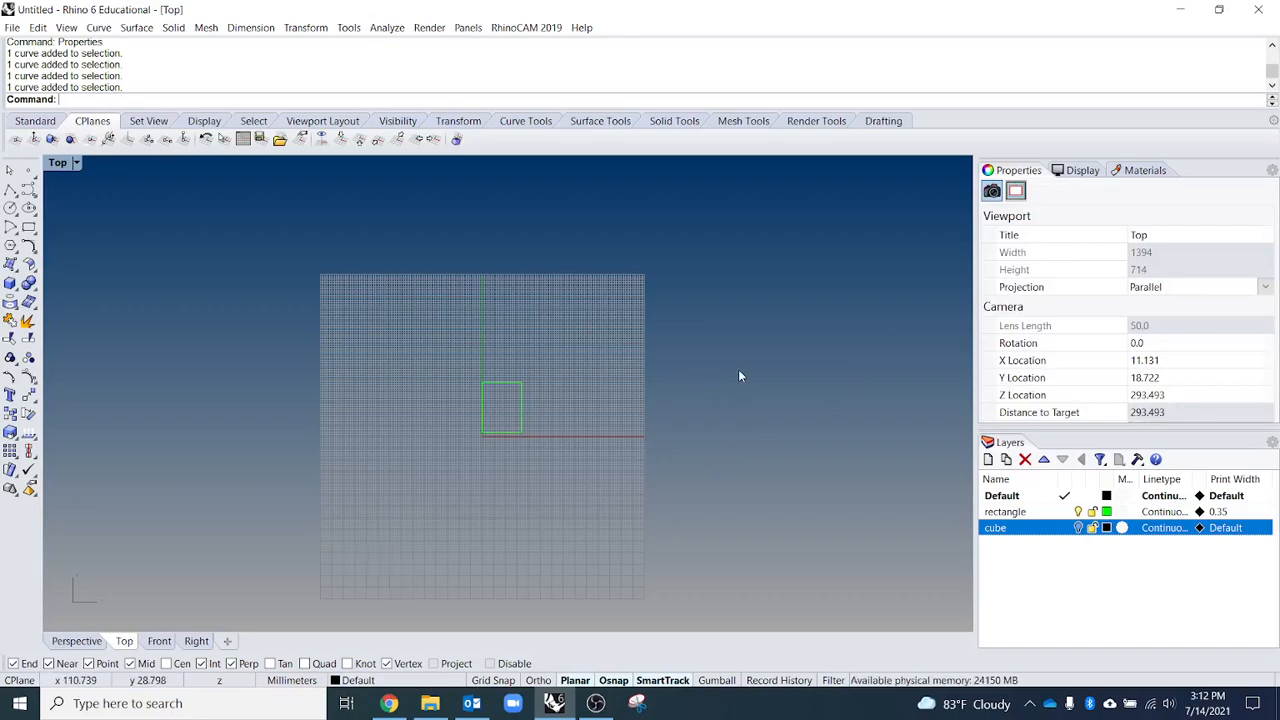
- Examine the available viewport display modes and view commands without changing the Shaded mode
right_drag(738, 374, 790, 389)
right_drag(675, 472, 682, 436)
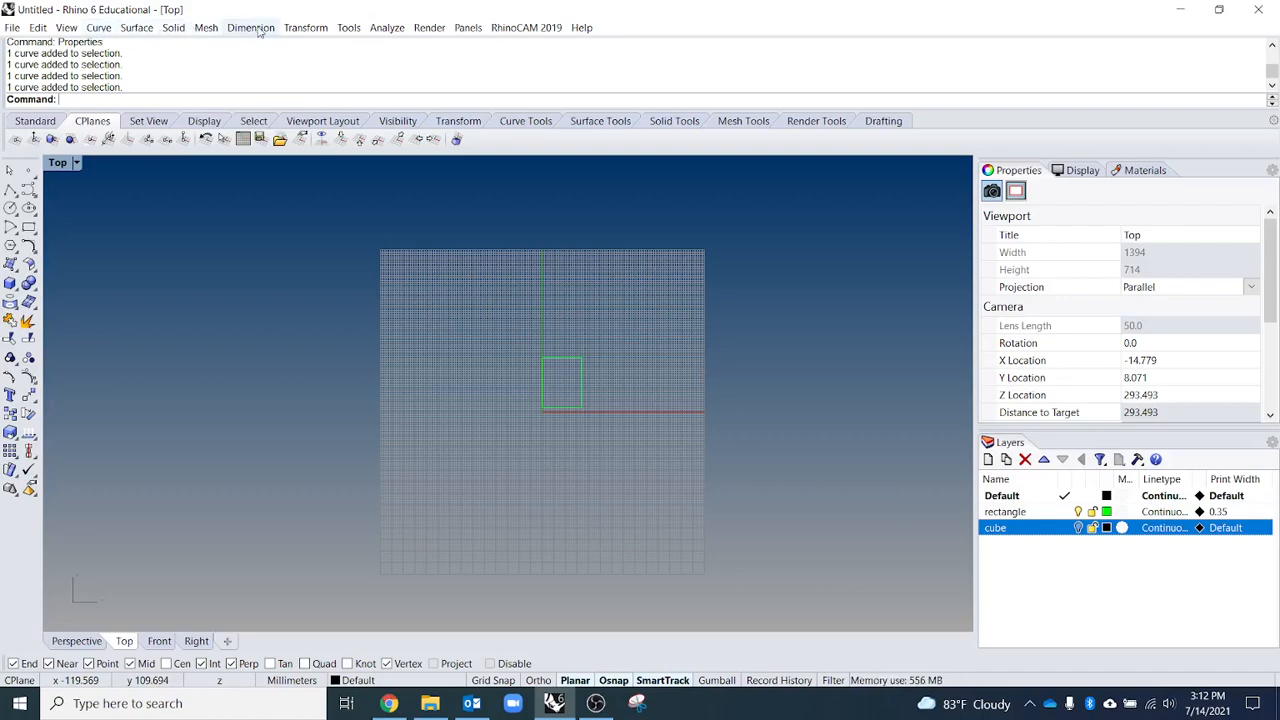
click(96, 30)
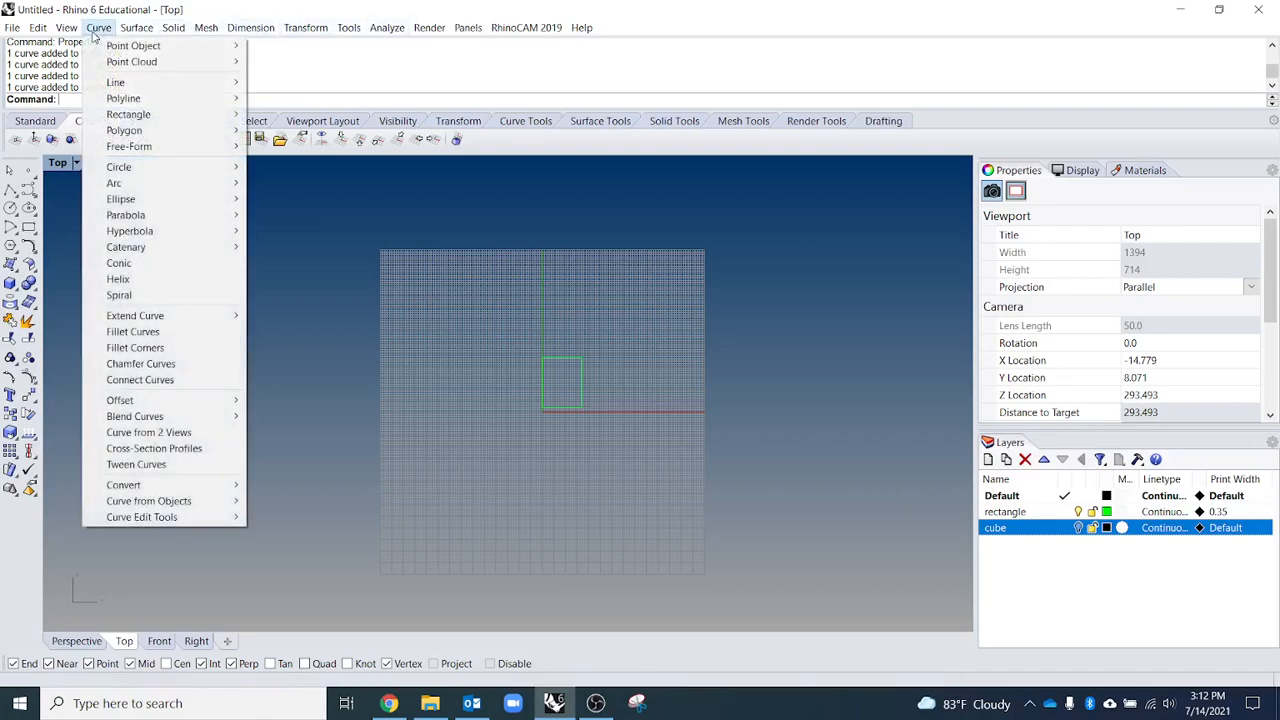
mouse_move(66, 27)
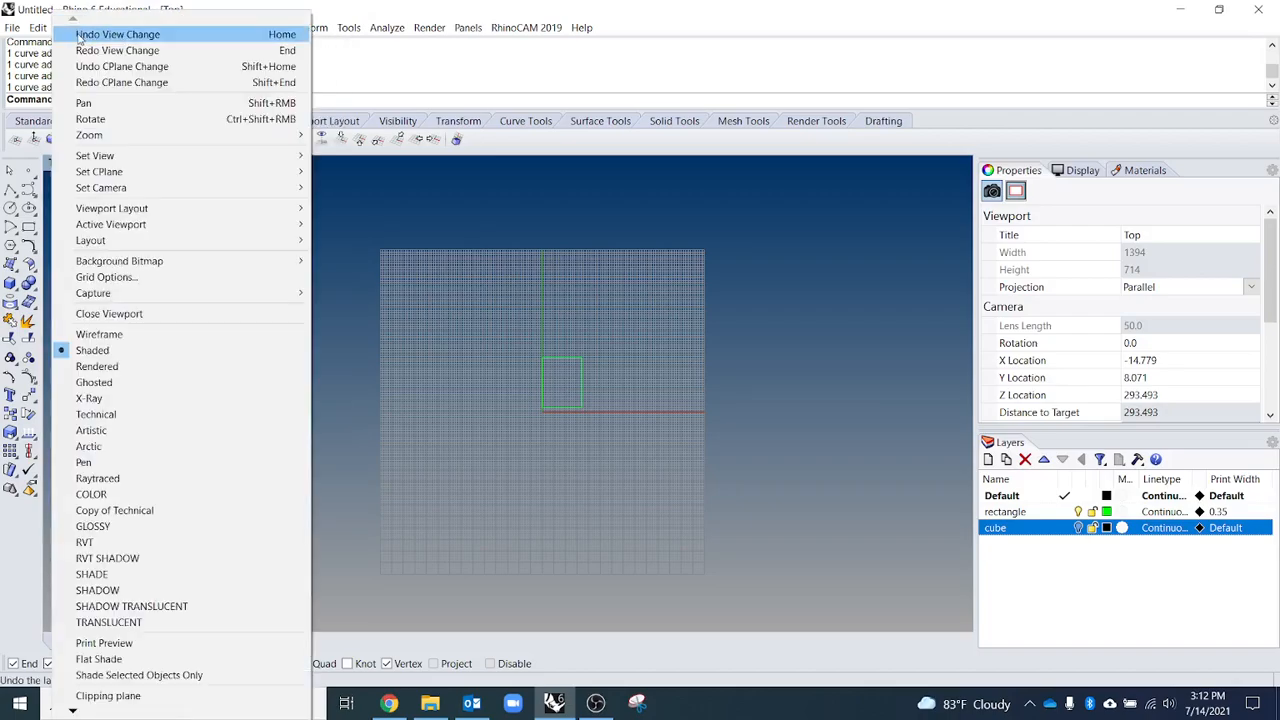
click(437, 310)
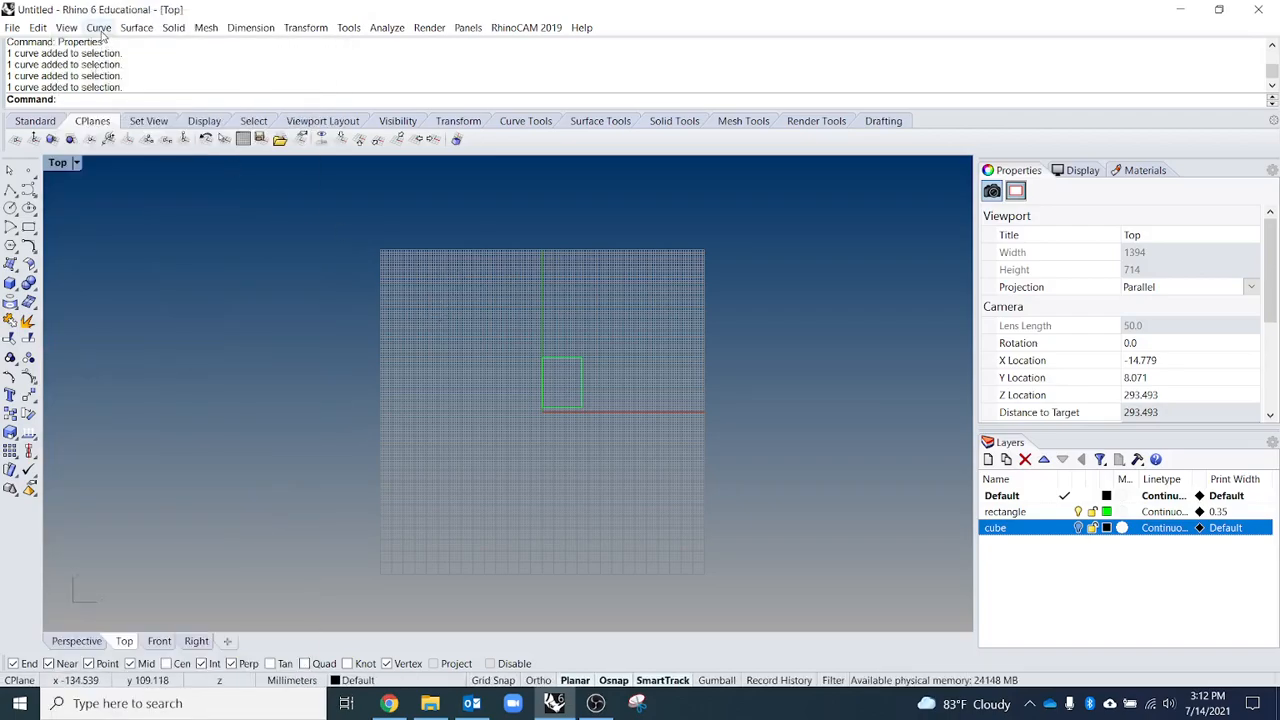
click(66, 28)
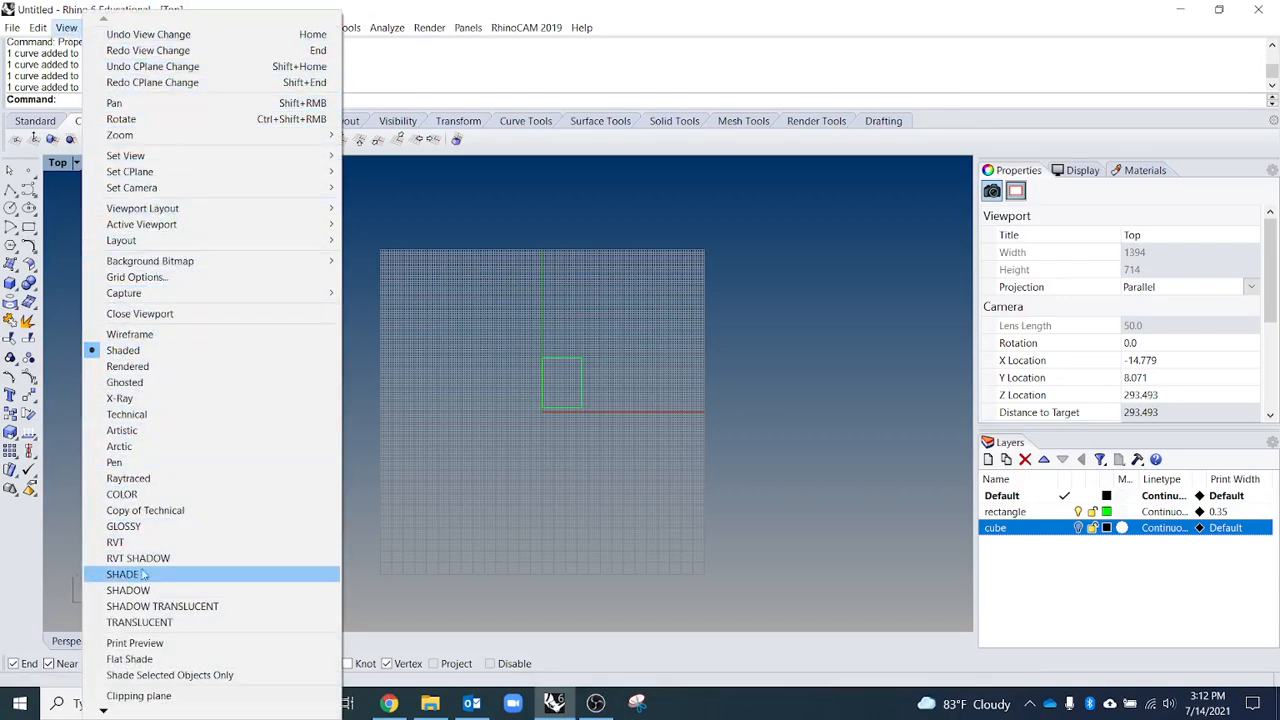
click(57, 164)
click(57, 164)
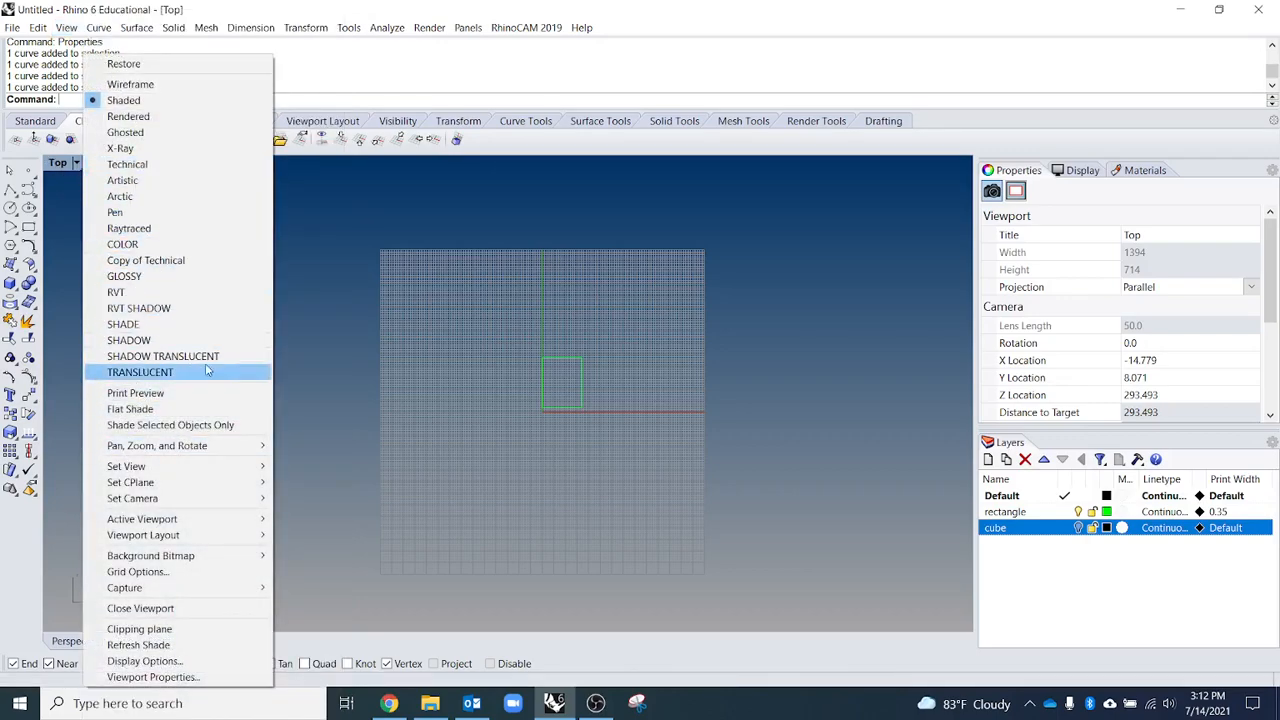
click(358, 350)
- Survey the available curve, surface, dimension, transform and tools commands without starting any of them
click(98, 27)
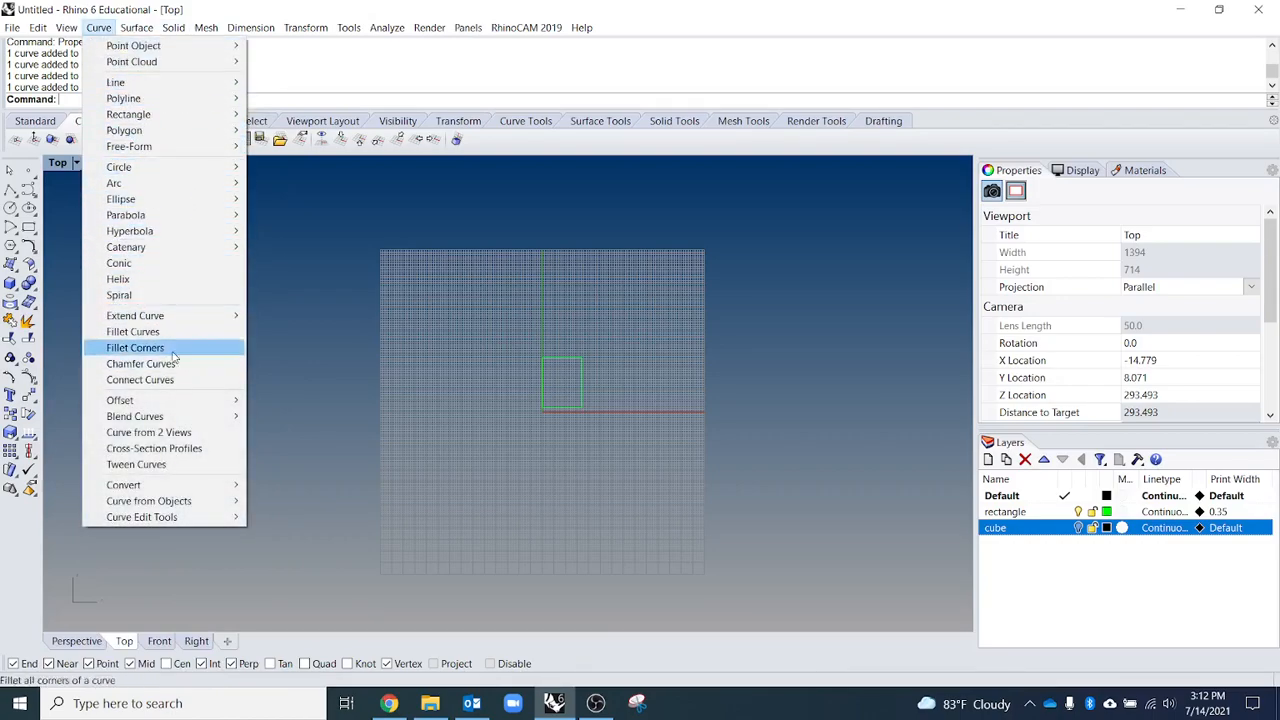
mouse_move(136, 27)
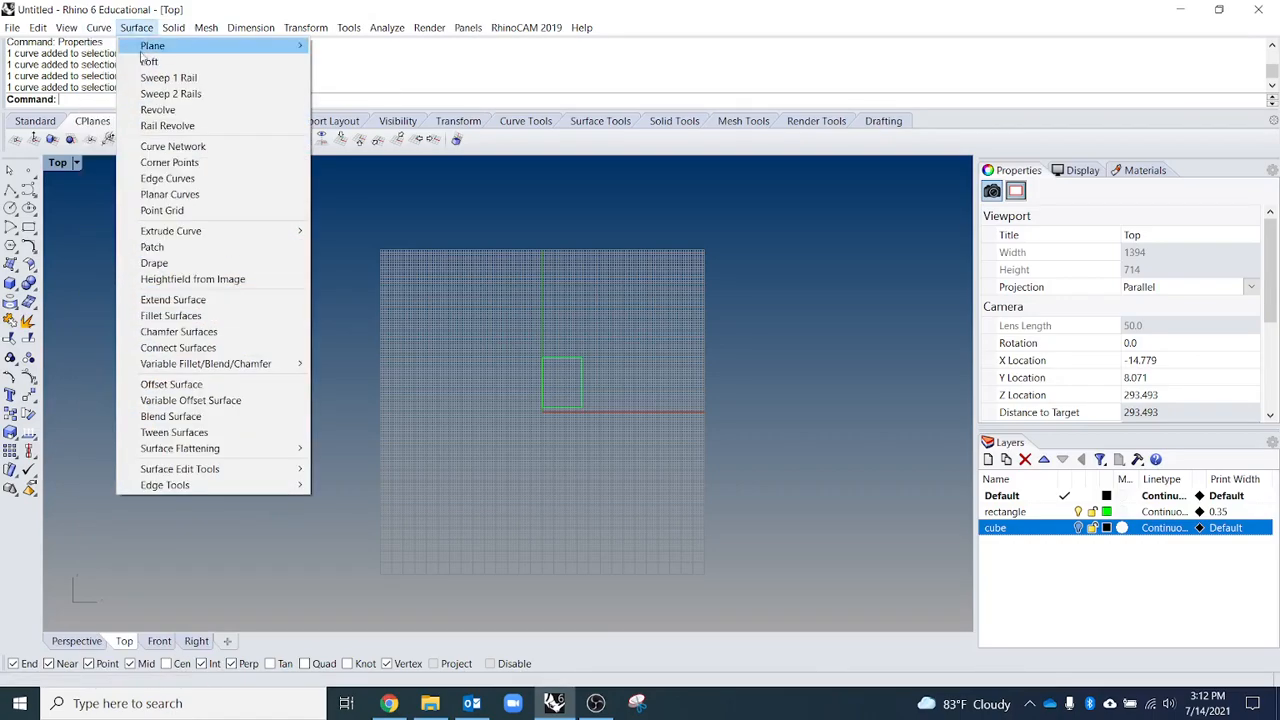
mouse_move(259, 30)
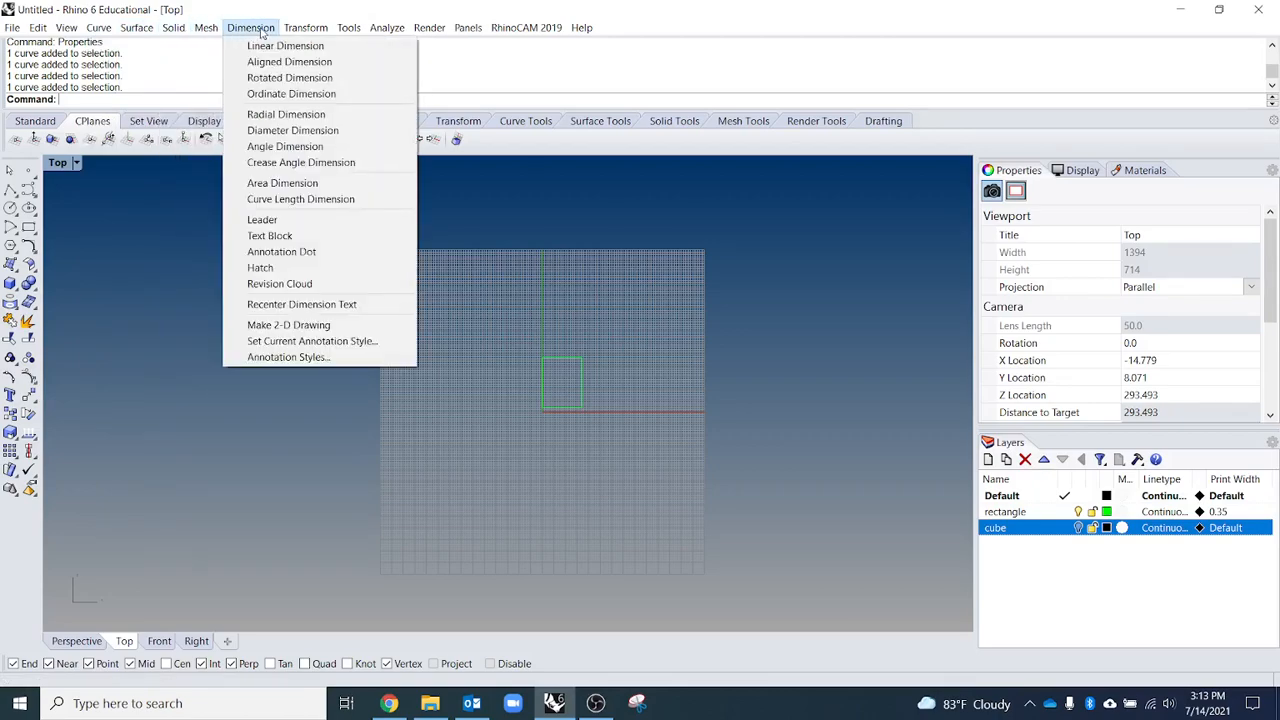
mouse_move(306, 30)
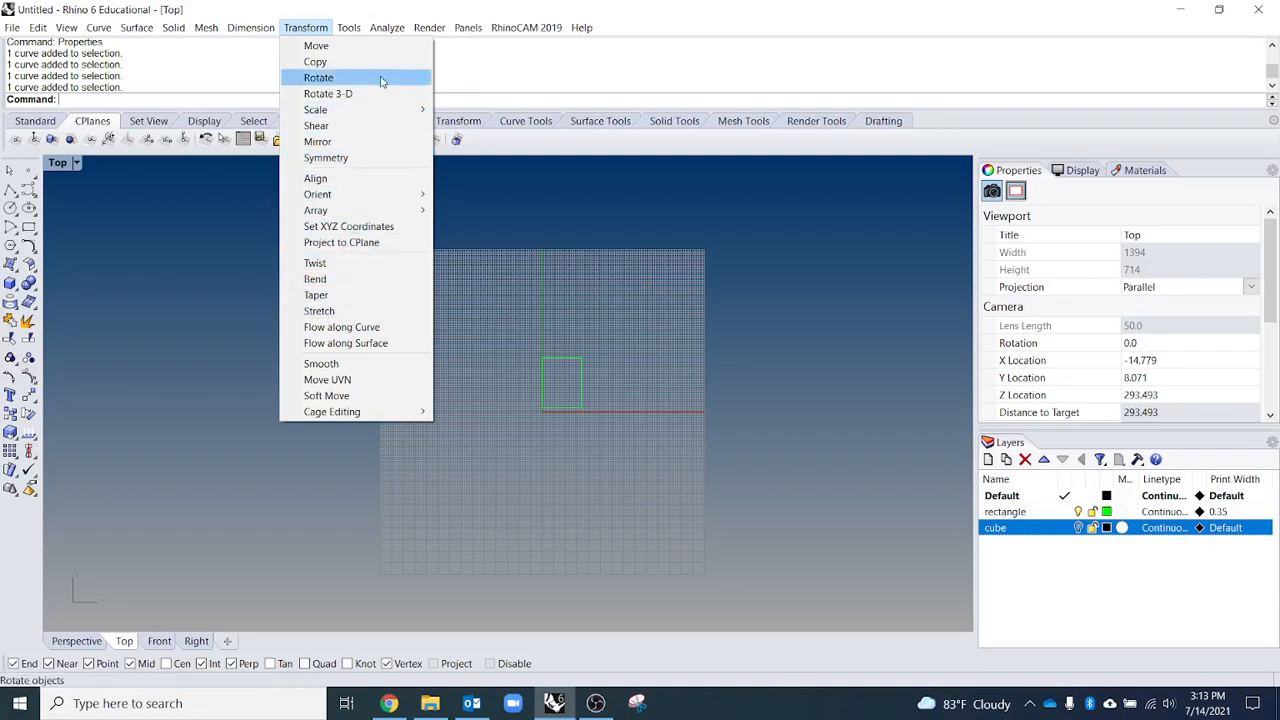
mouse_move(365, 31)
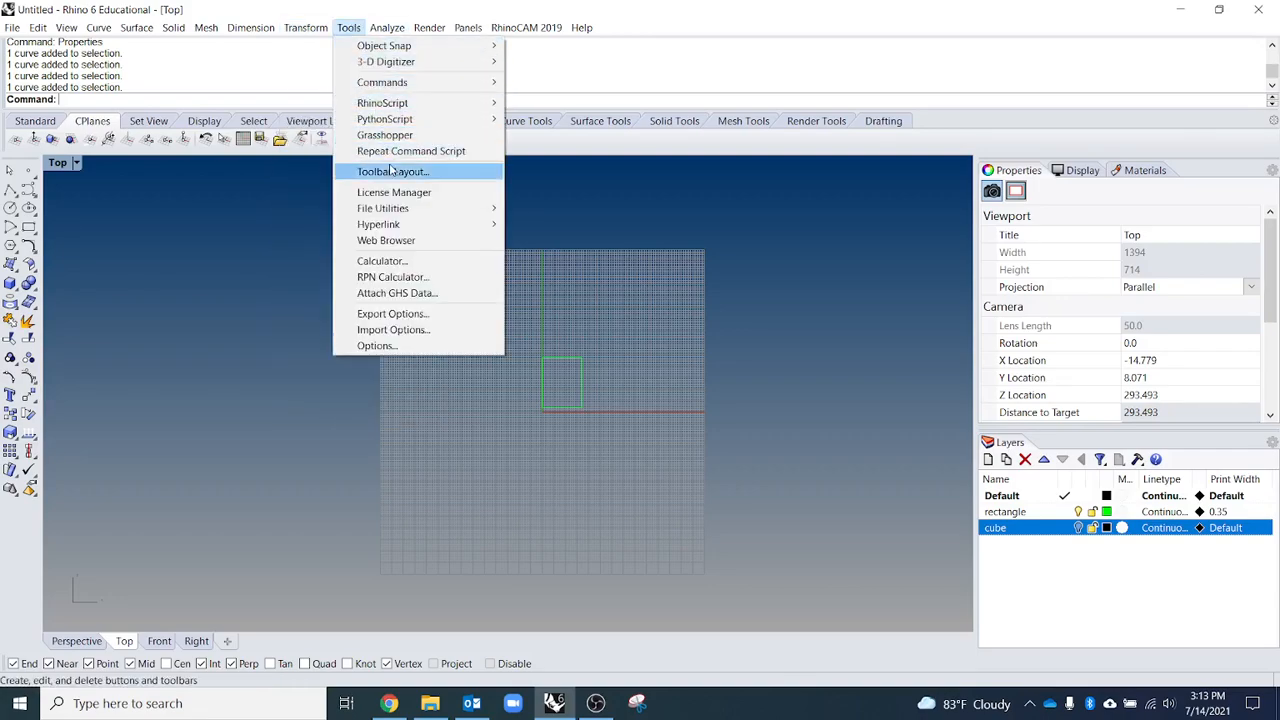
click(265, 180)
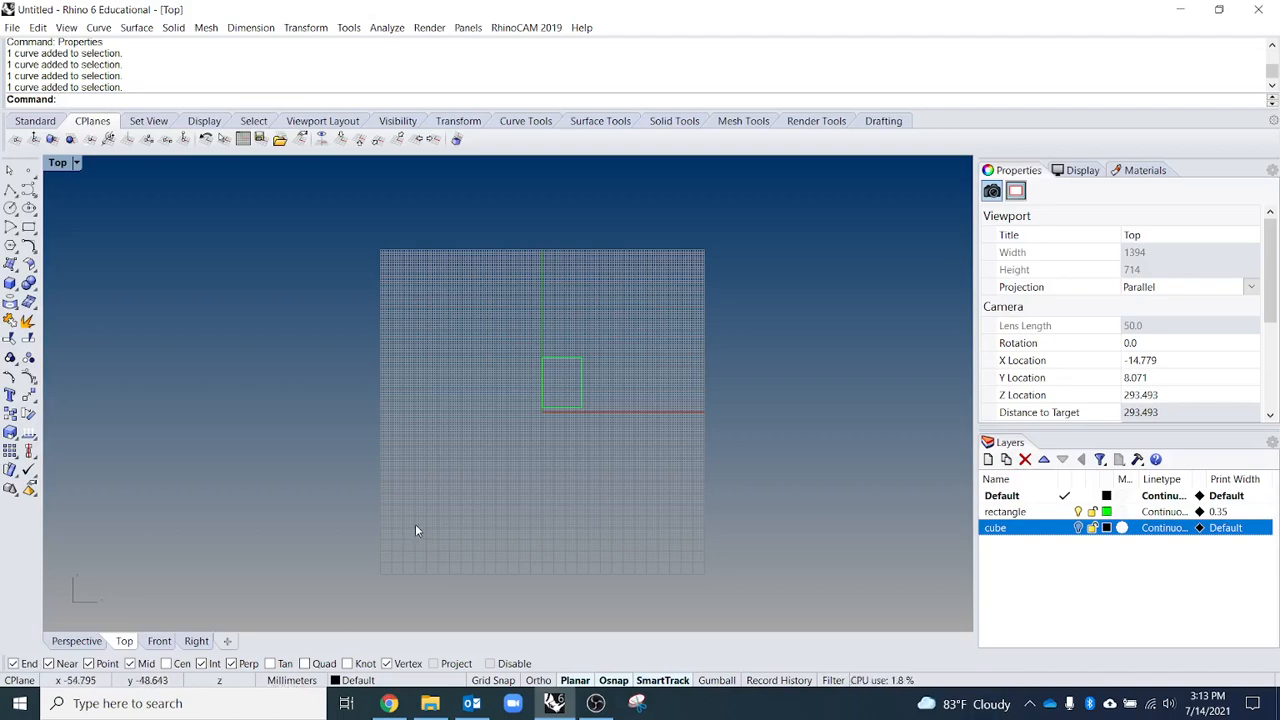
- Run the Units command, examine the document's model unit and tolerance settings, and close them without changes
text(nits)
key(Return)
key(Return)
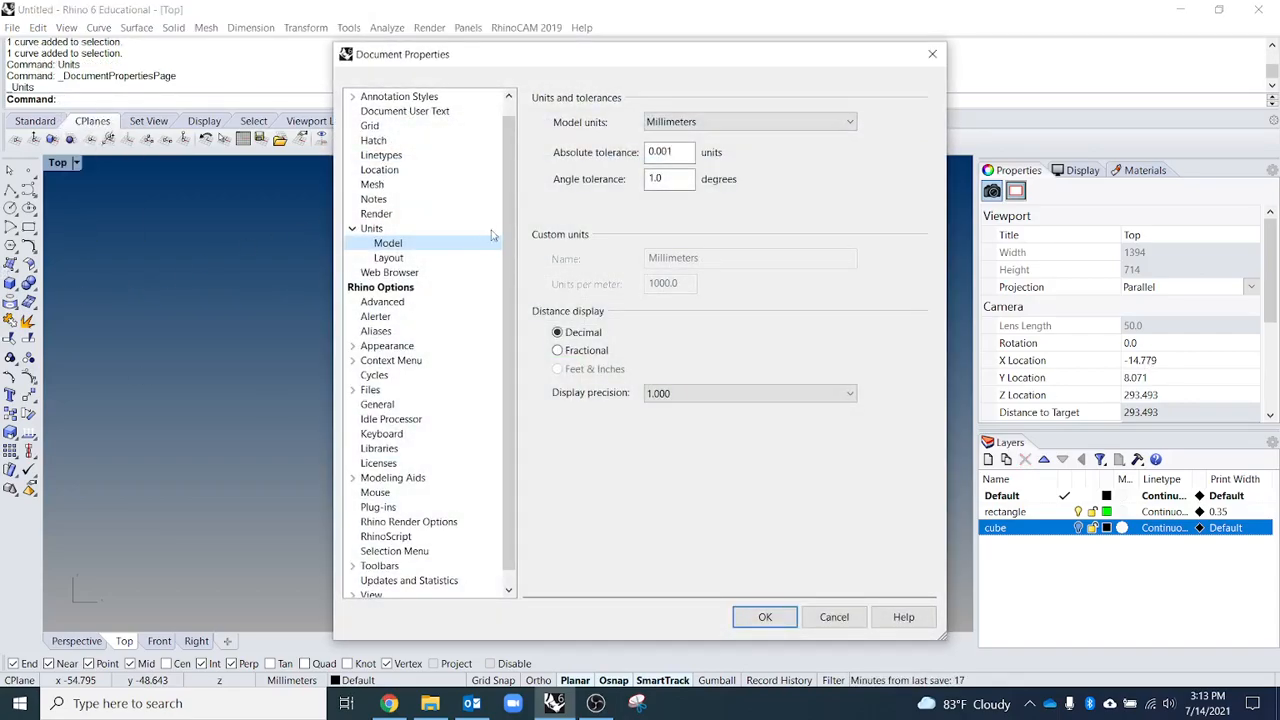
scroll(495, 240, up, 1)
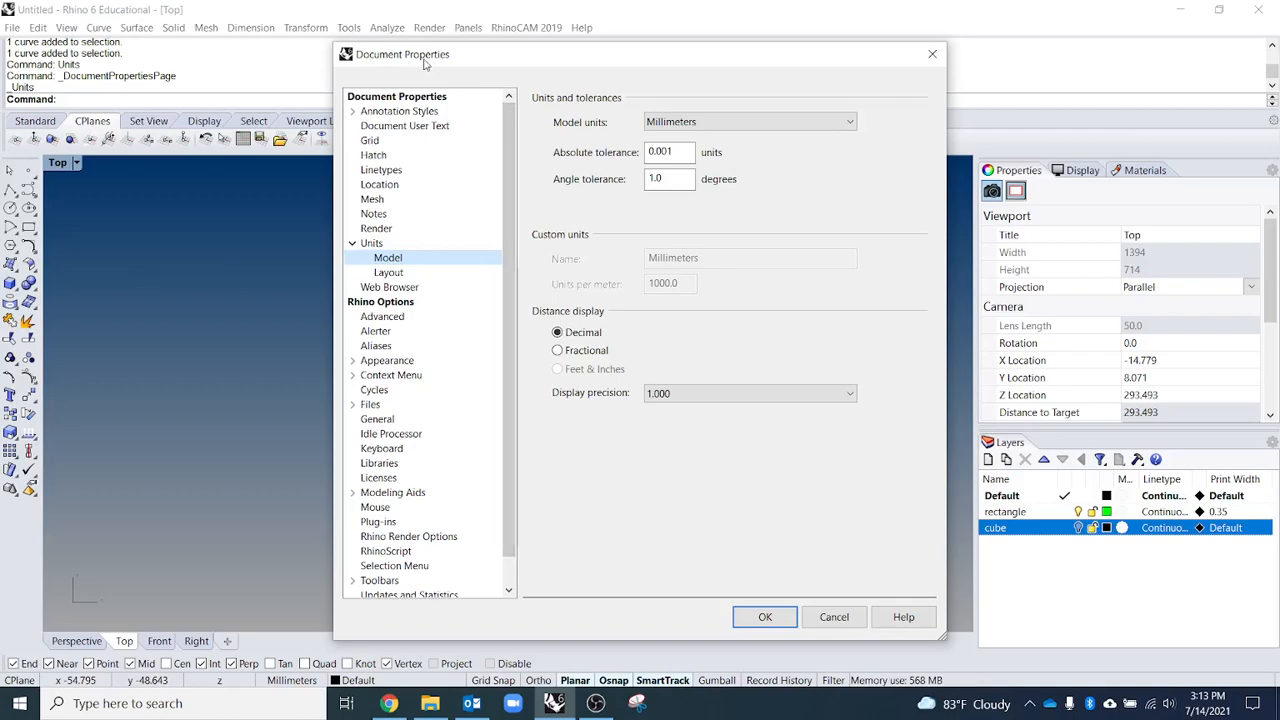
scroll(361, 349, down, 1)
scroll(381, 428, up, 1)
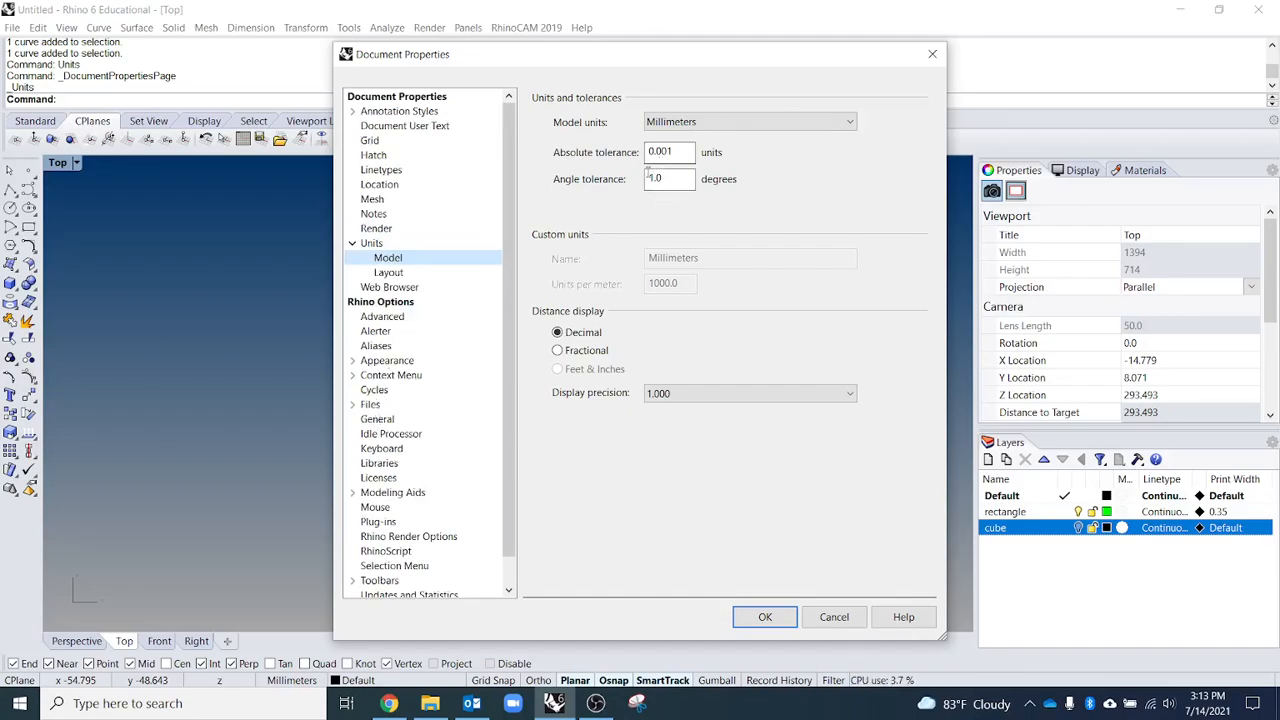
click(932, 53)
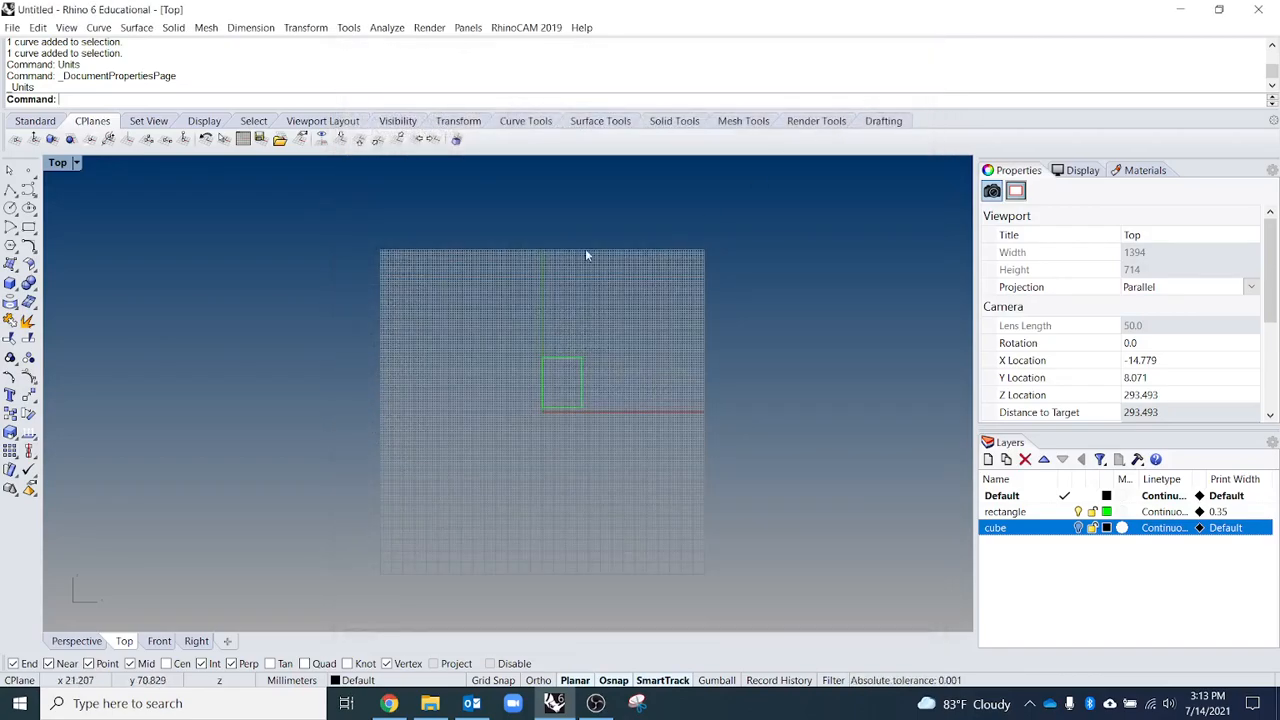
- Run the Properties command with no object selected to check which settings it brings up
text(Proper)
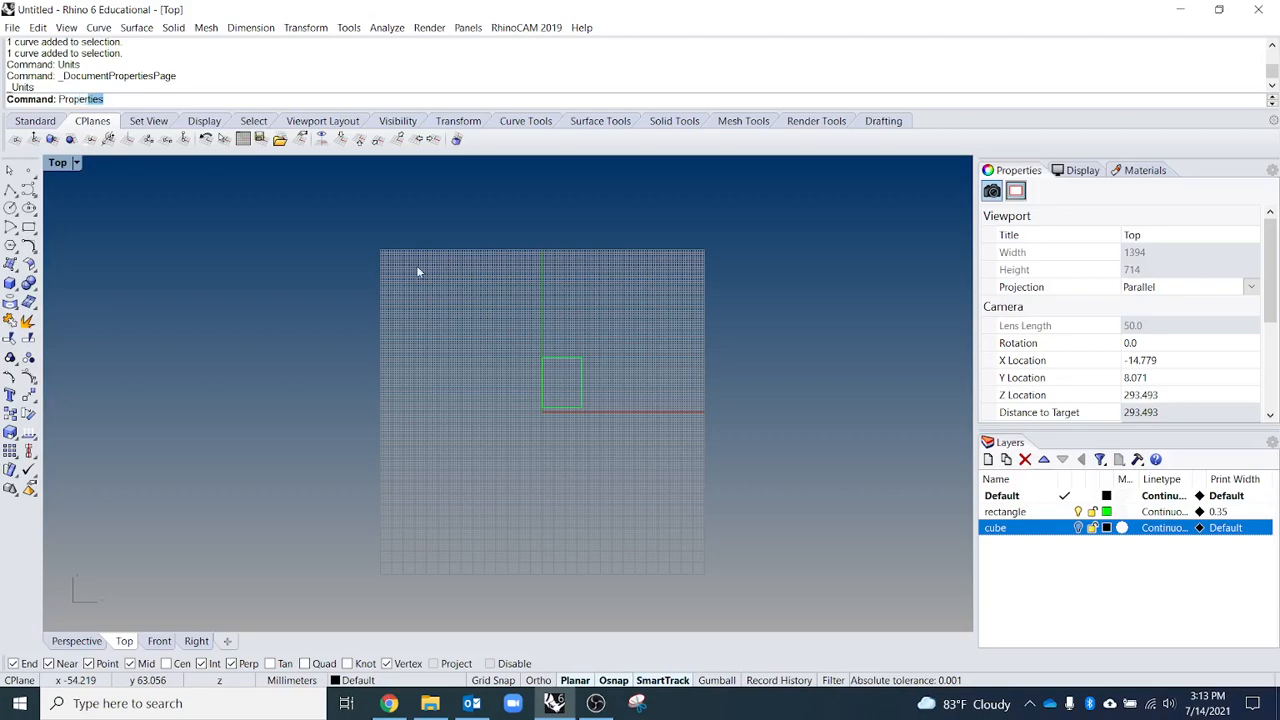
text(ties)
key(Return)
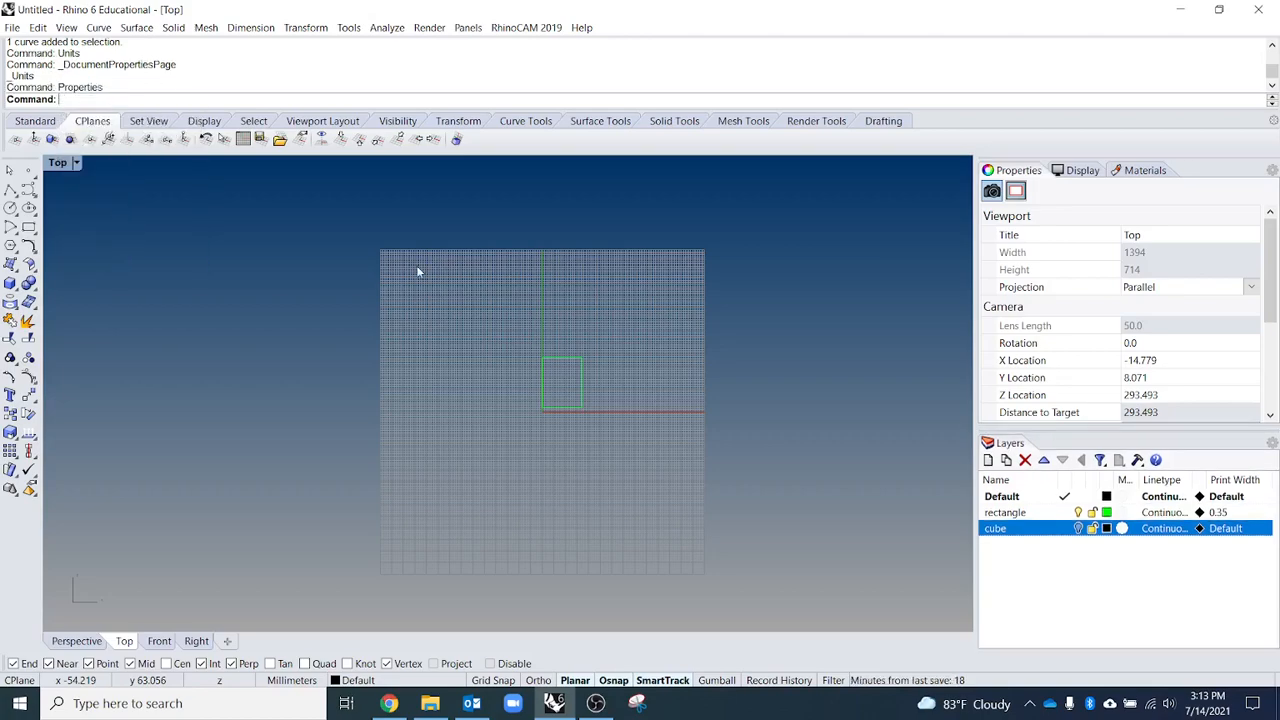
mouse_move(231, 401)
right_down()
mouse_move(262, 421)
mouse_move(231, 396)
right_up()
- Run the Options command, set the model units to Feet, and review the display precision choices
text(Options)
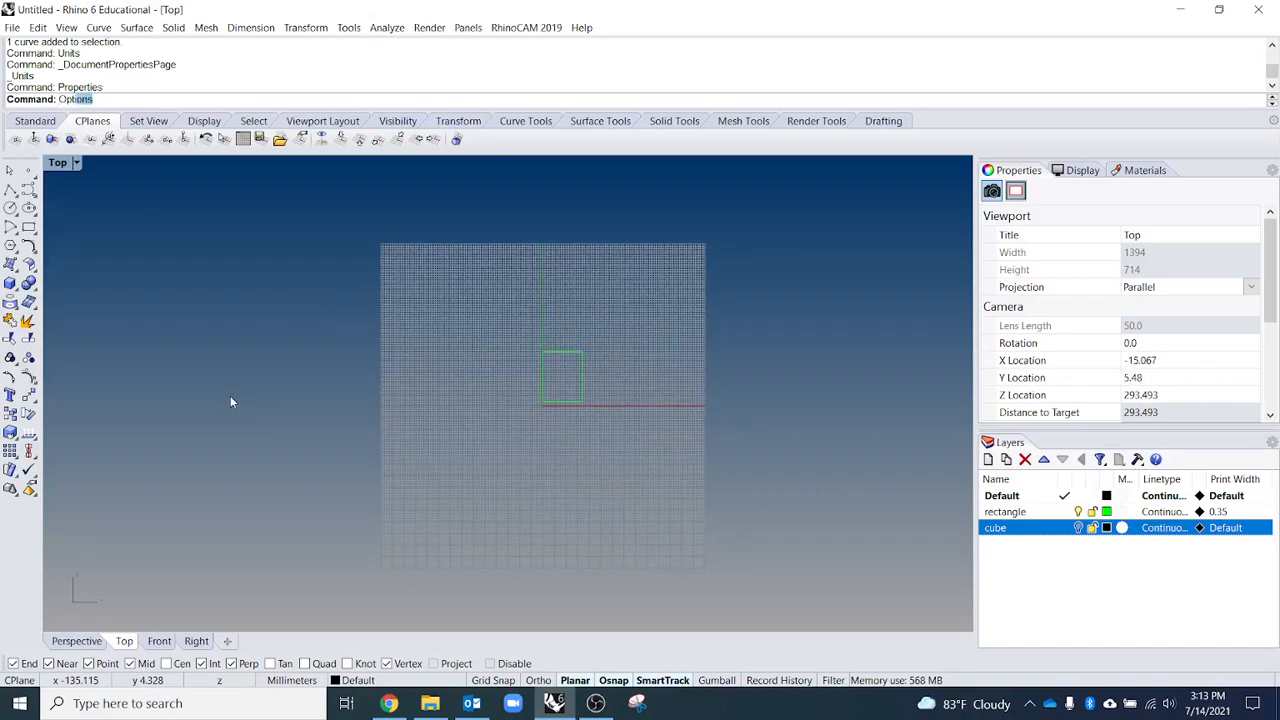
key(Return)
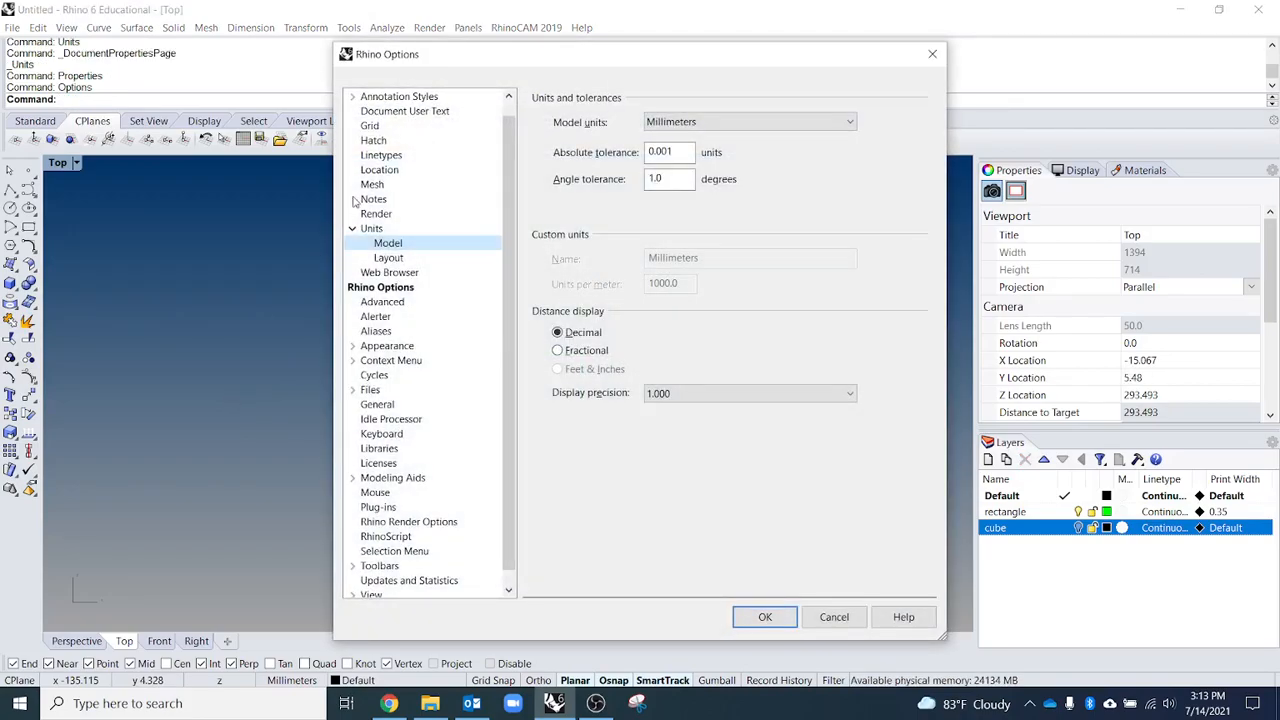
drag(481, 62, 367, 43)
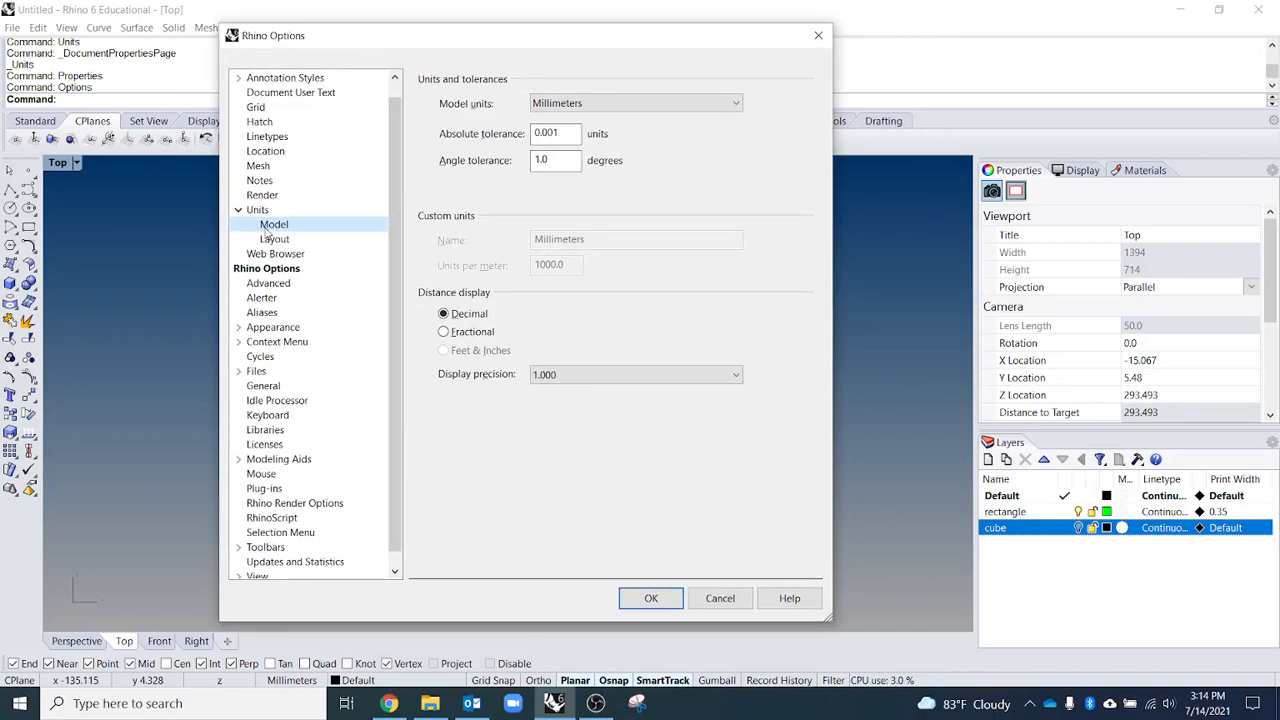
scroll(255, 214, up, 1)
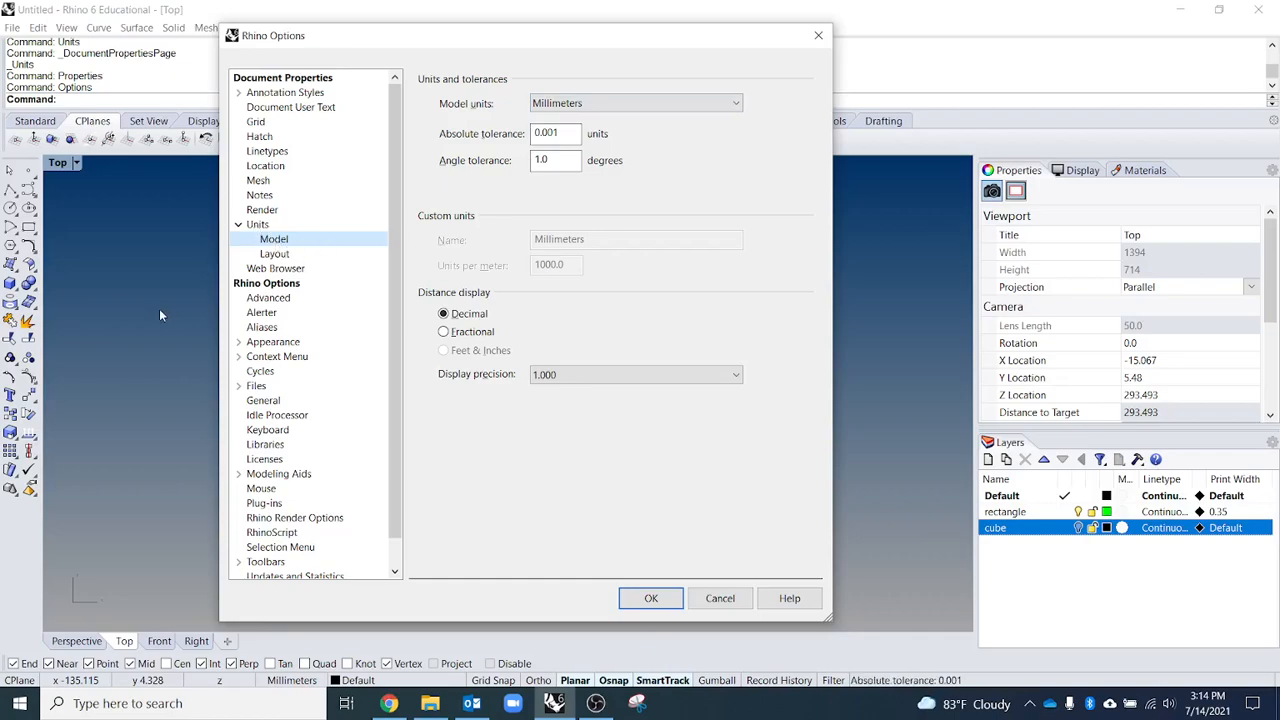
click(590, 104)
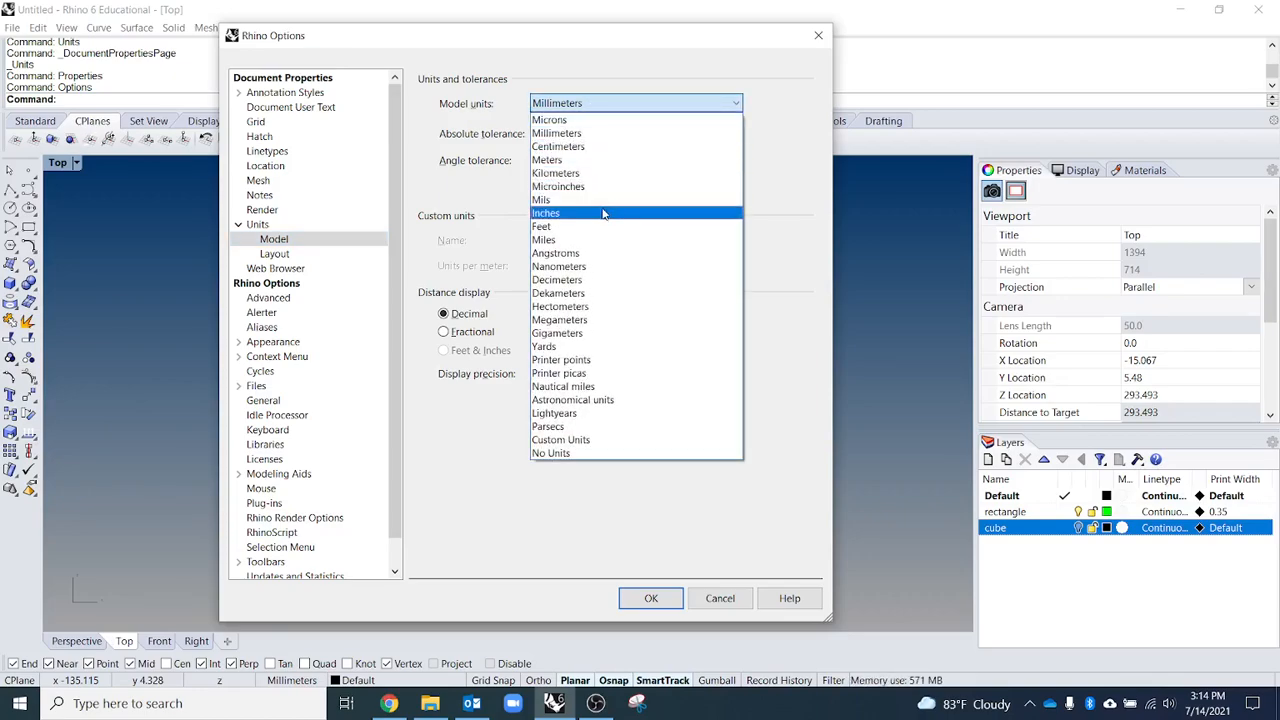
click(603, 227)
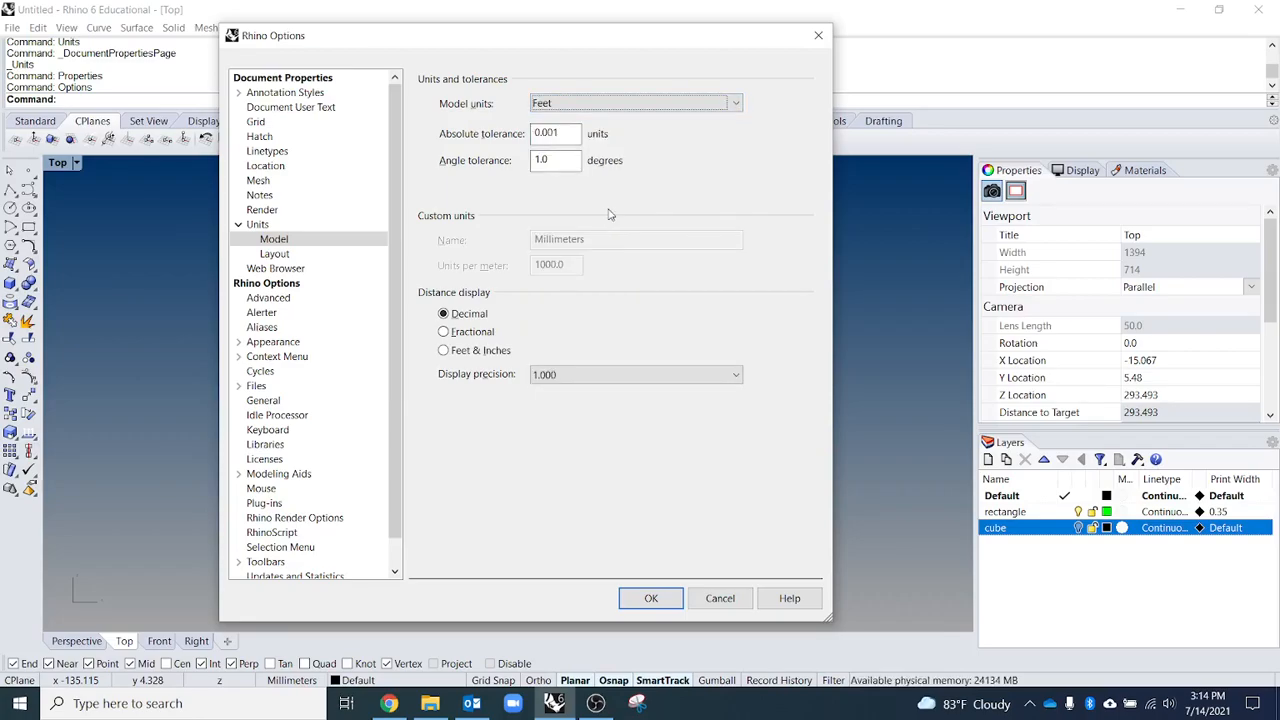
click(567, 384)
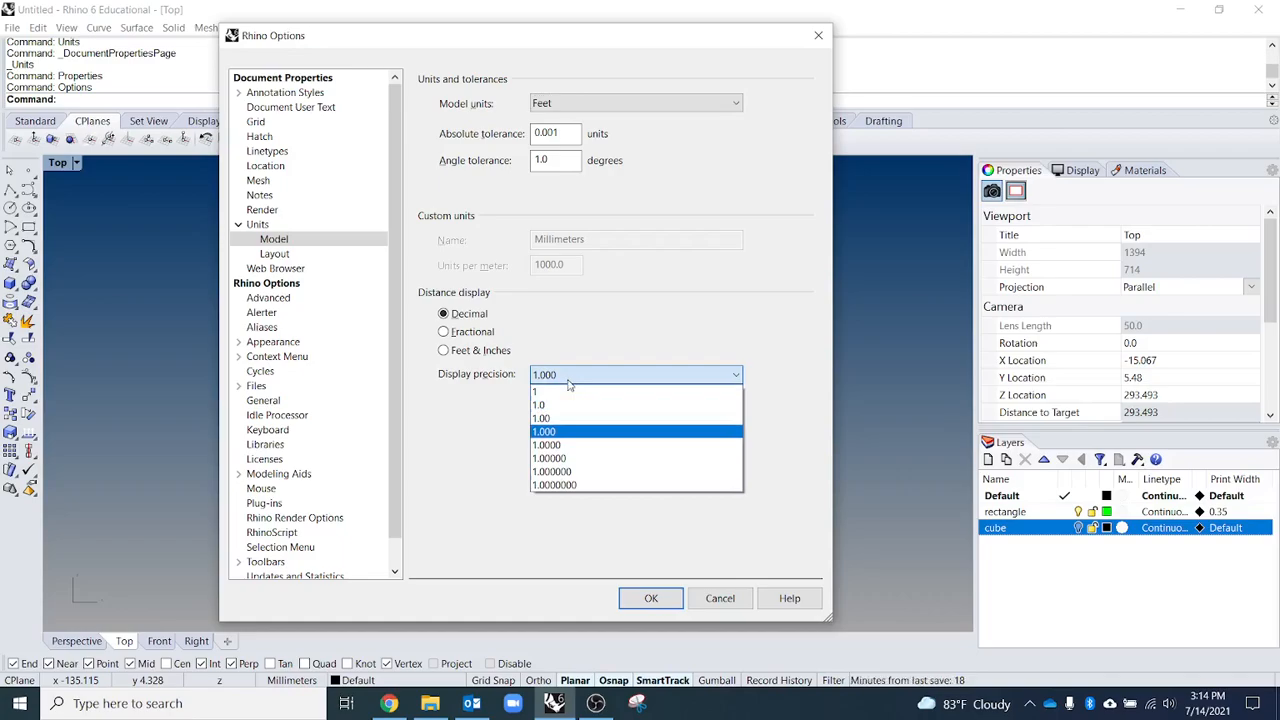
click(567, 384)
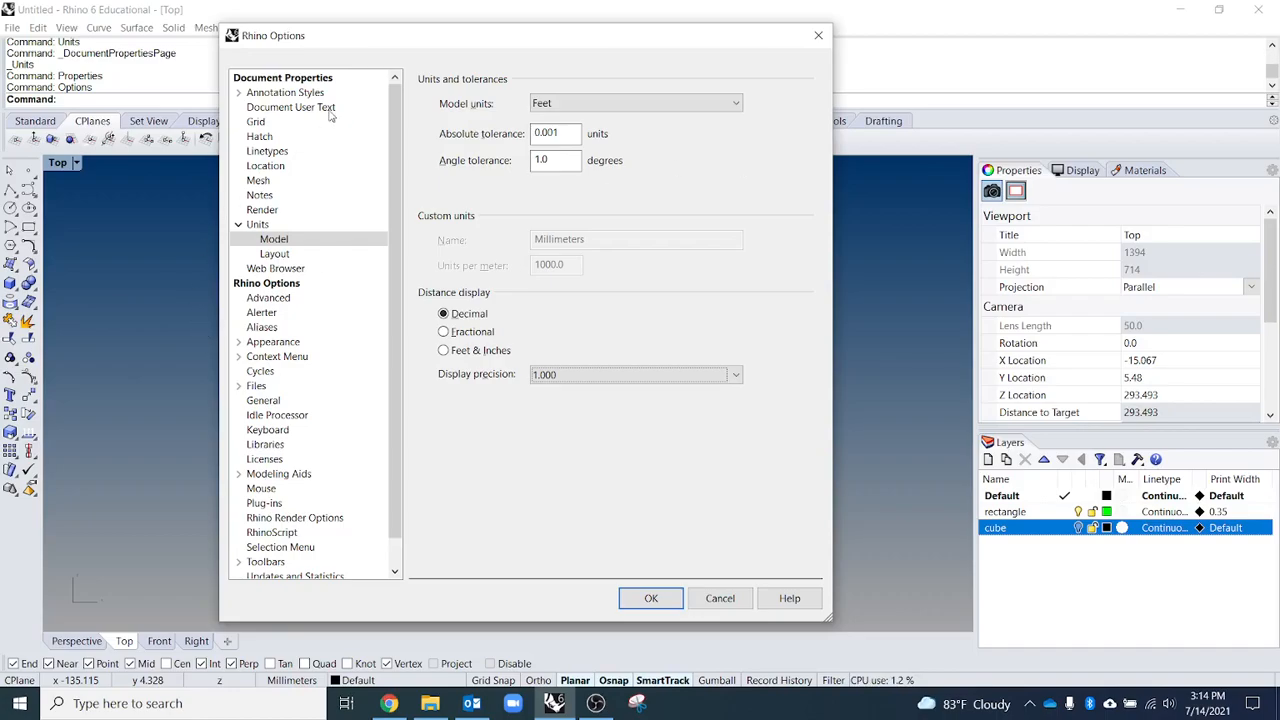
- Set the layout units to Inches
drag(354, 40, 413, 45)
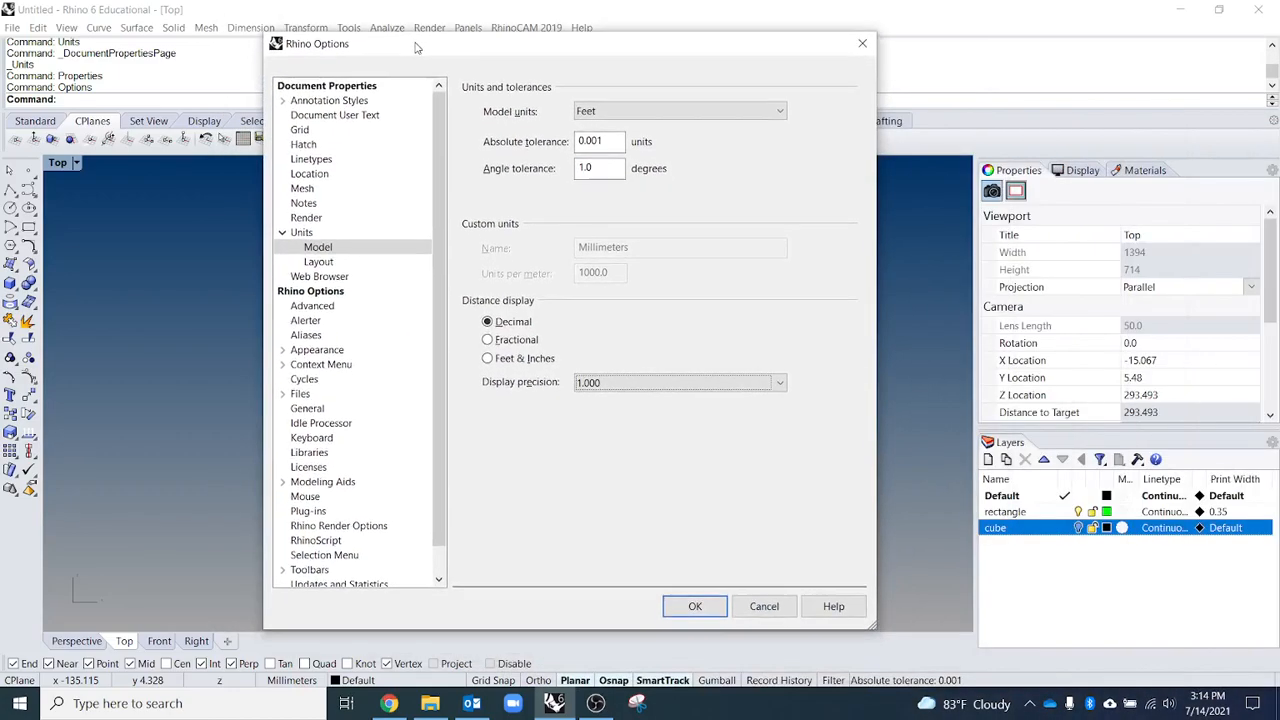
click(319, 264)
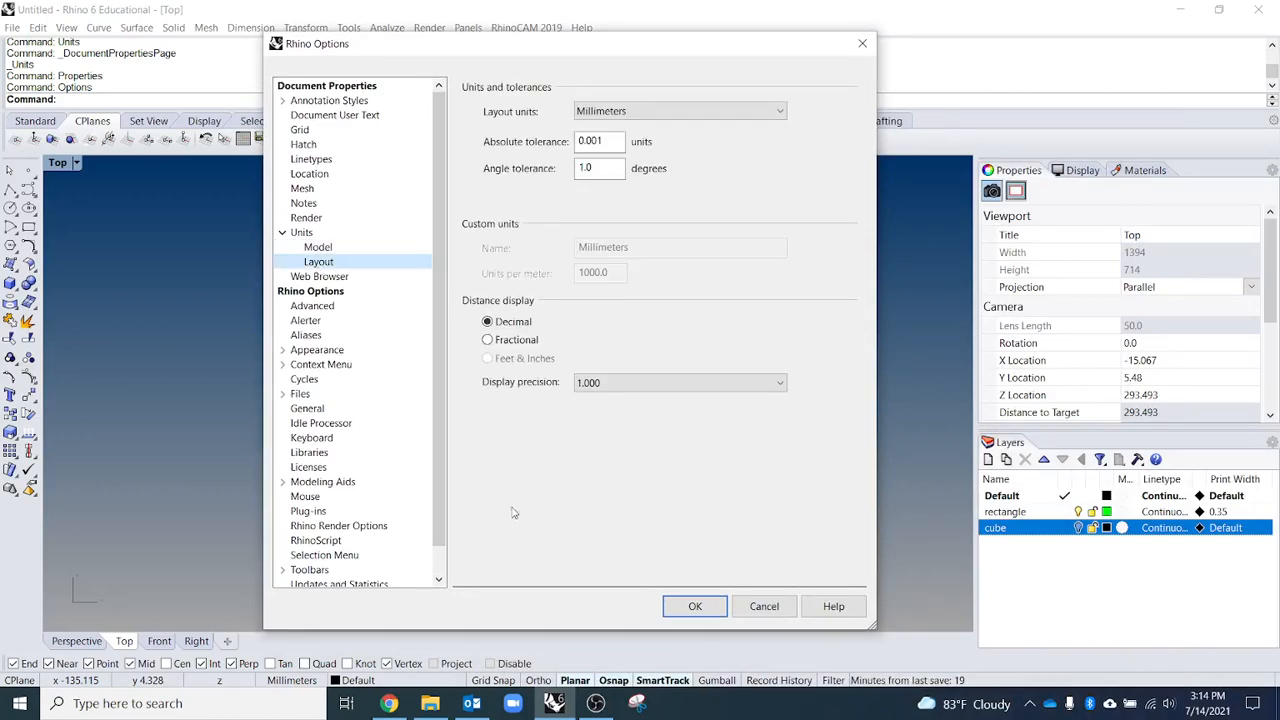
mouse_move(438, 347)
mouse_down()
mouse_move(438, 458)
mouse_move(433, 343)
mouse_up()
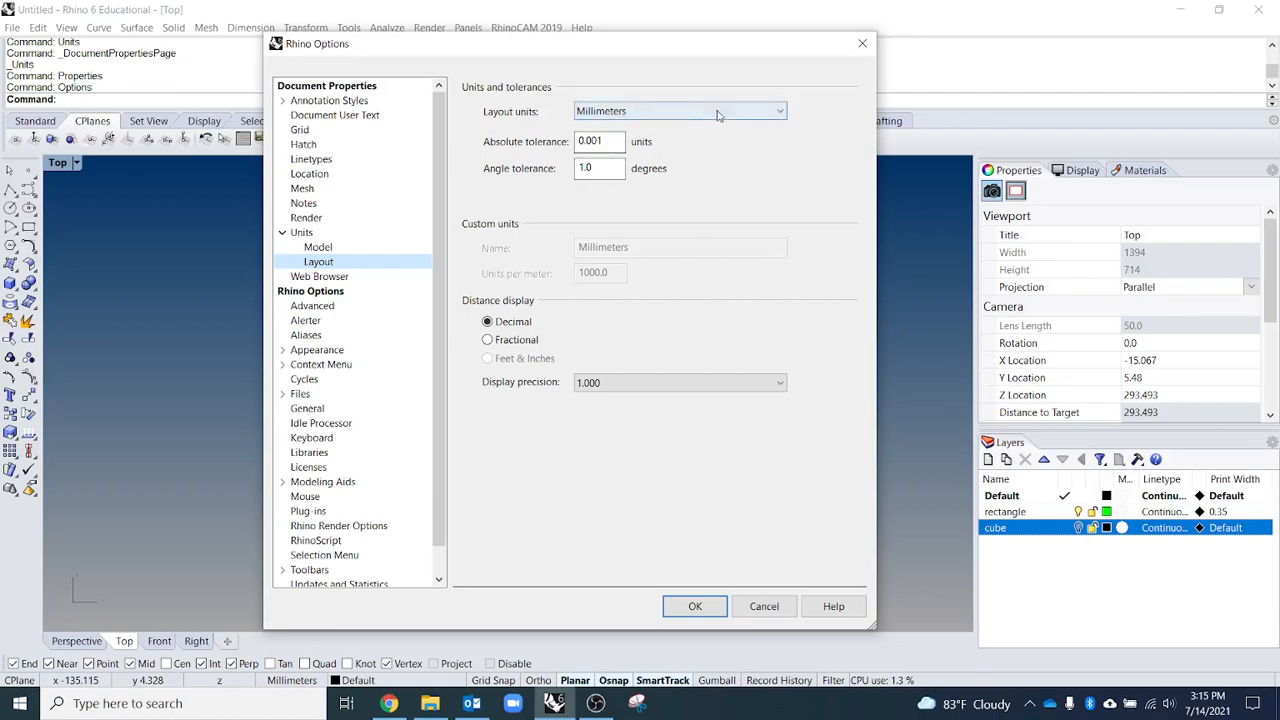
click(617, 115)
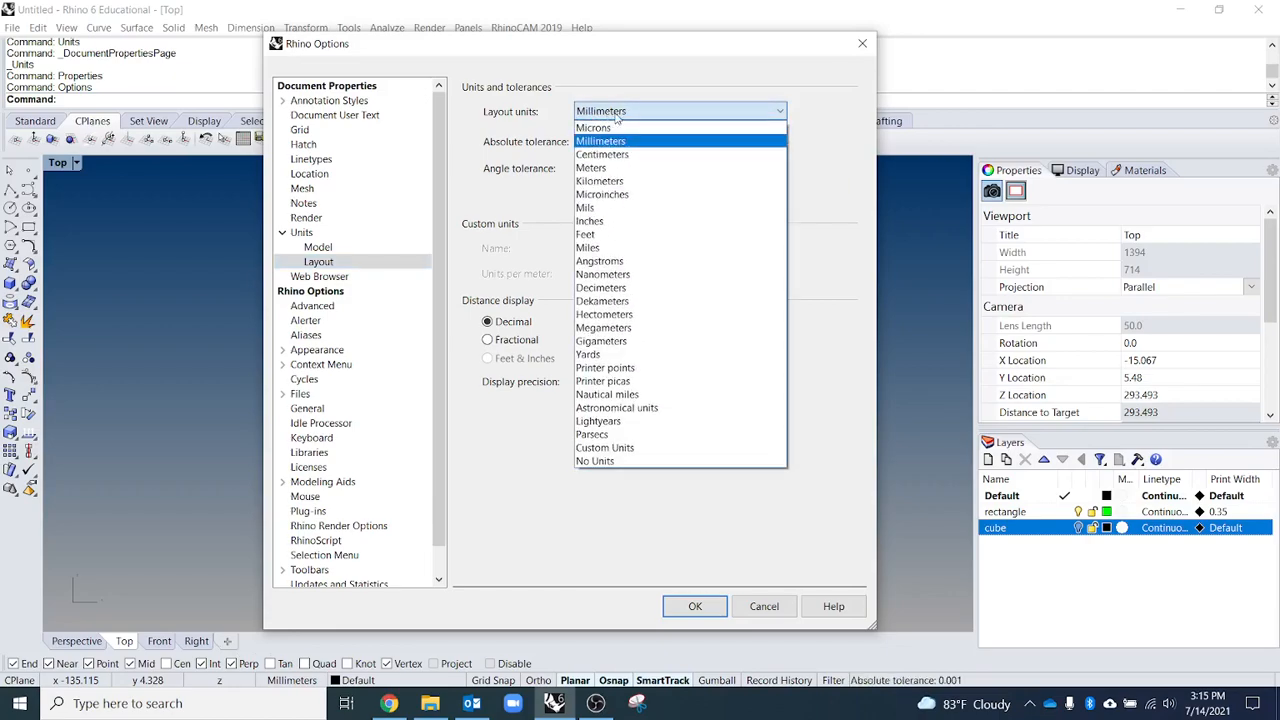
click(650, 224)
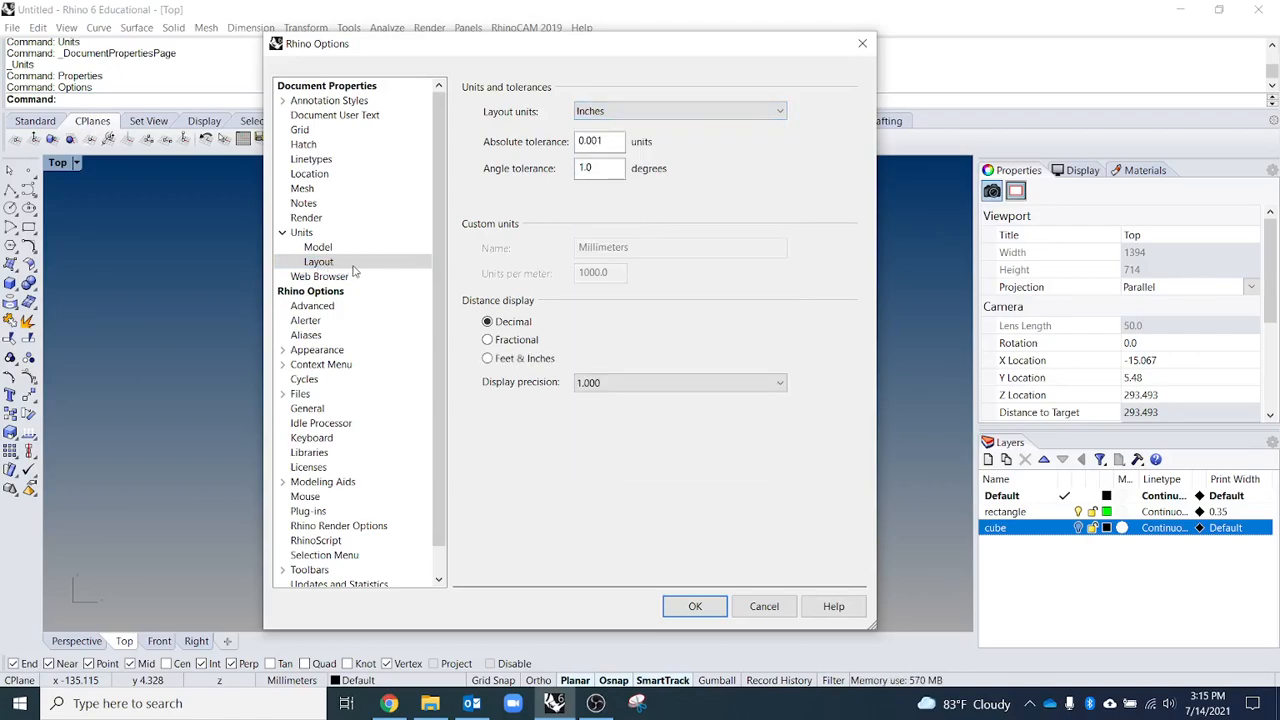
- Apply the new unit settings without scaling the model and dismiss the RhinoCAM notice
click(711, 612)
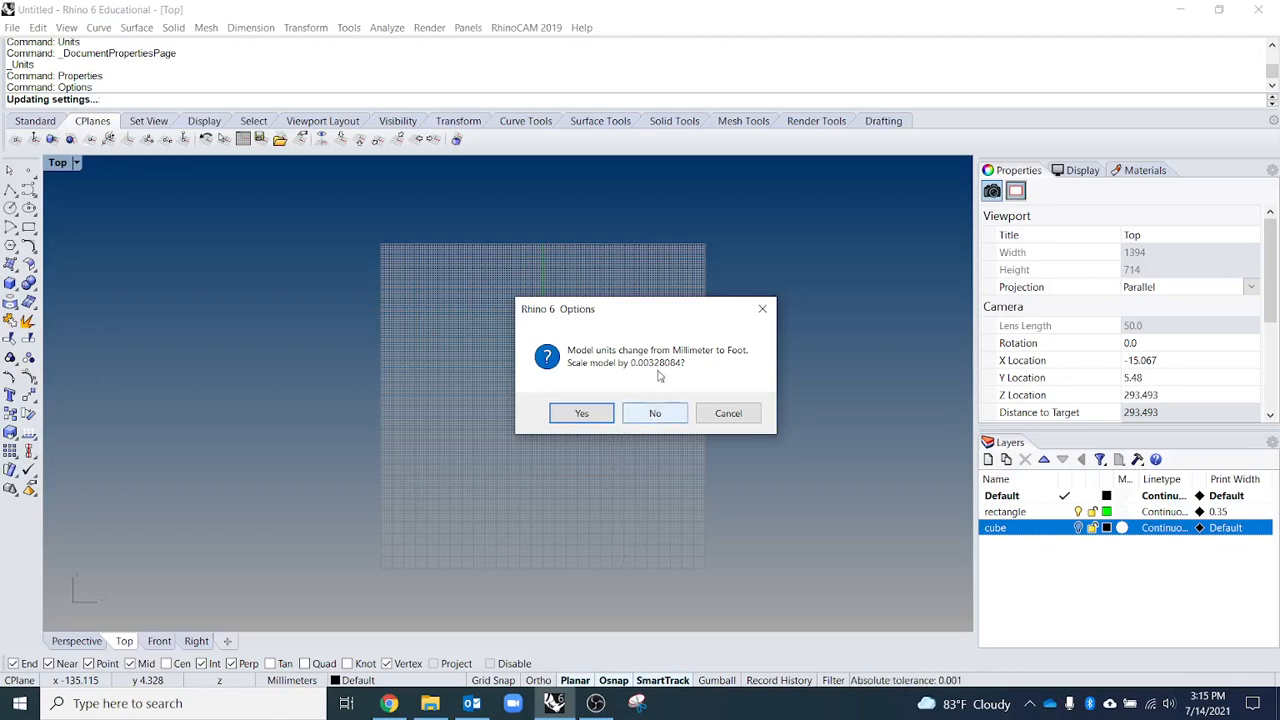
drag(680, 309, 378, 274)
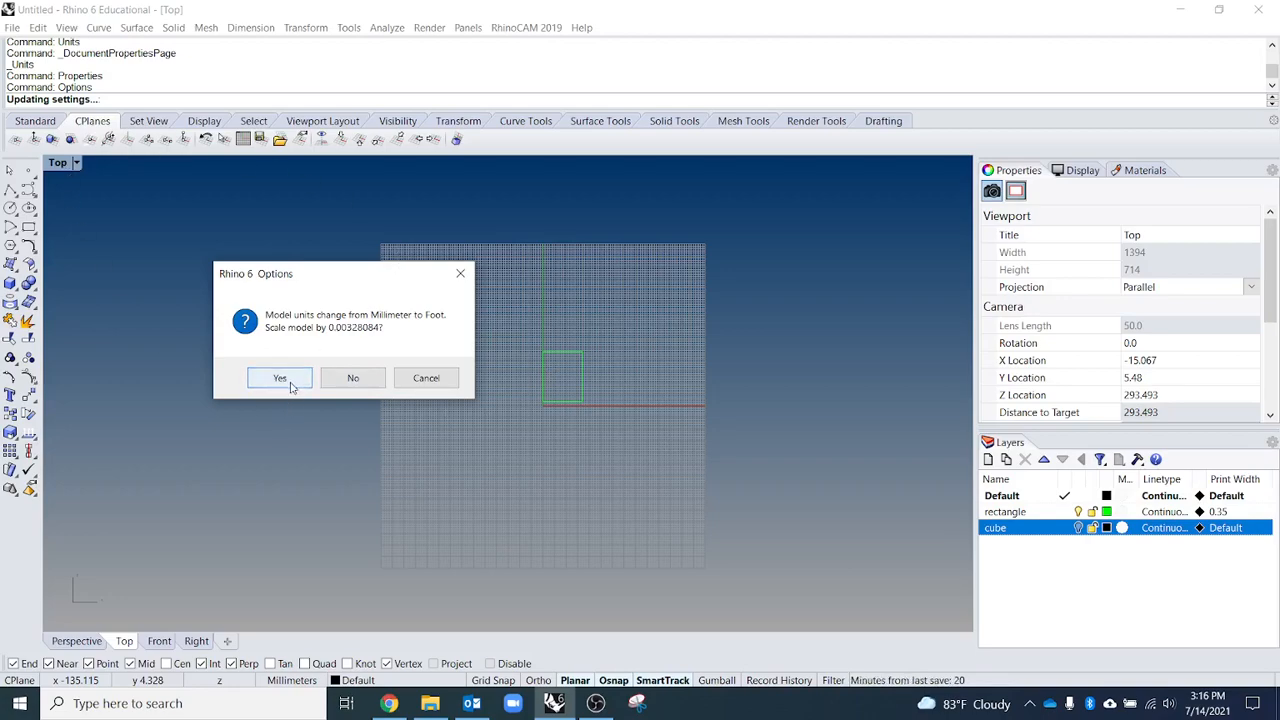
click(370, 385)
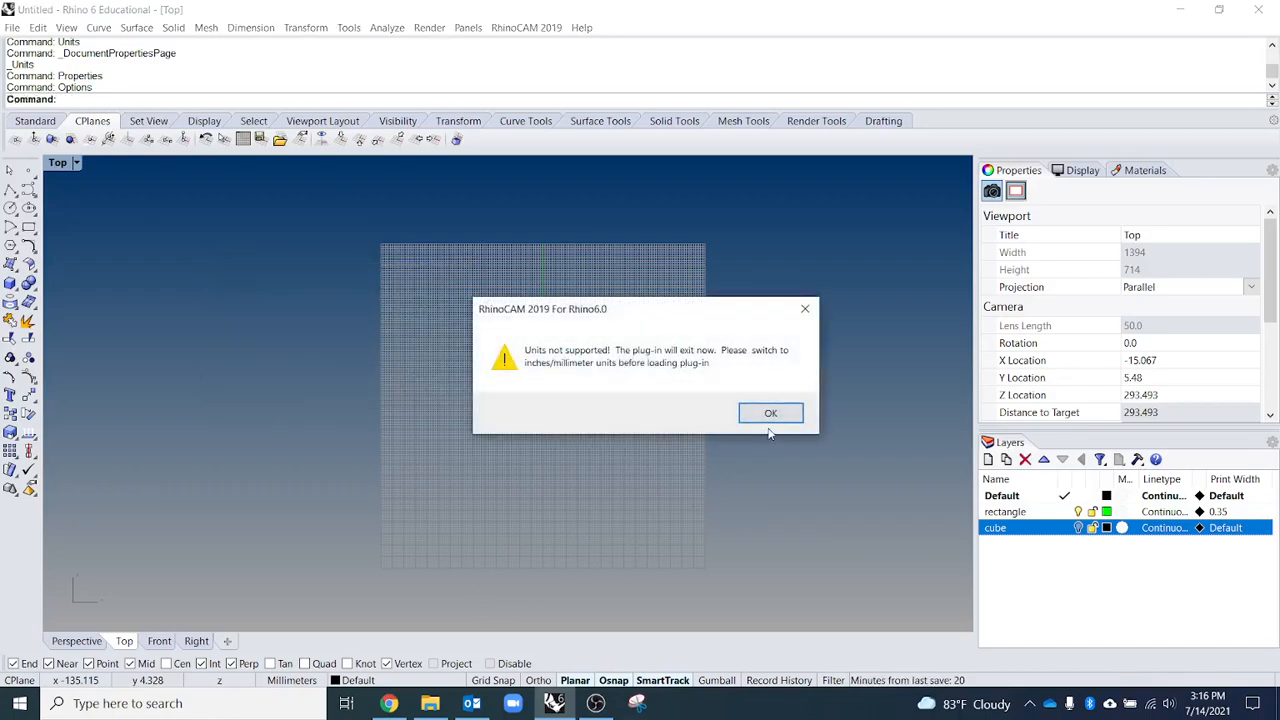
click(770, 414)
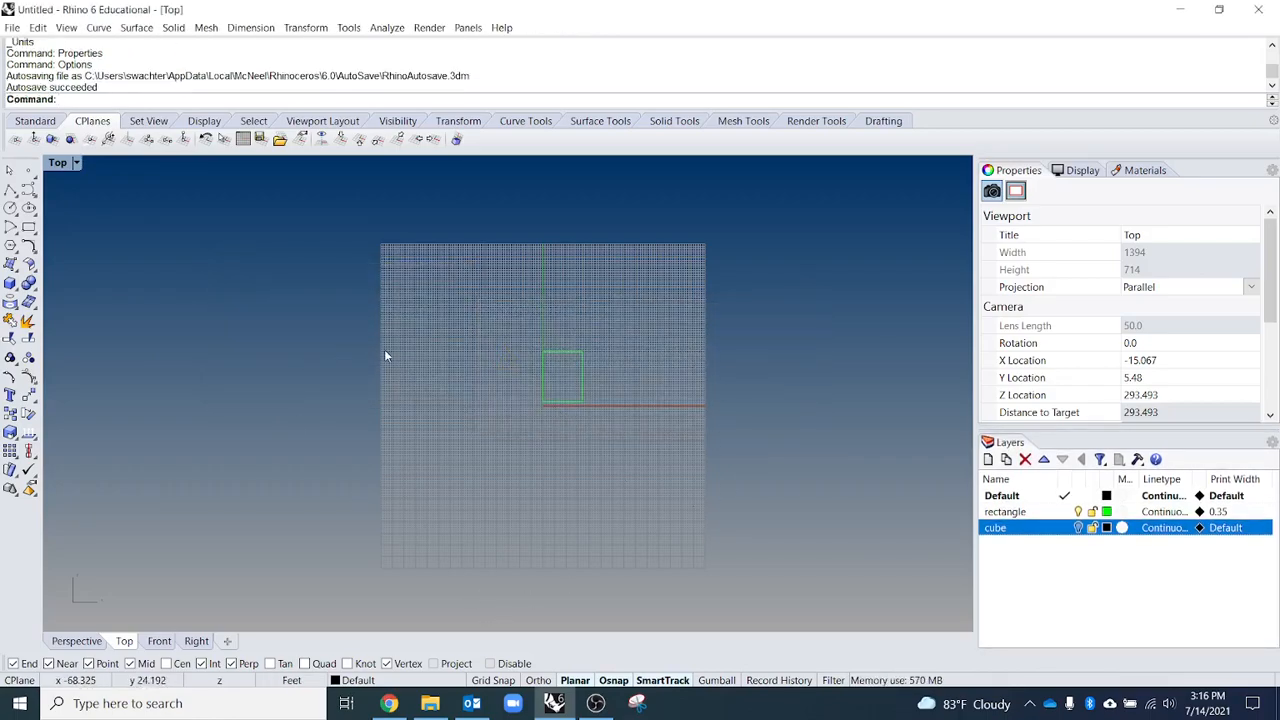
- Select the green rectangle curve, move its lower-right corner point down and slightly left to below the red axis, and deselect it
right_drag(434, 466, 417, 469)
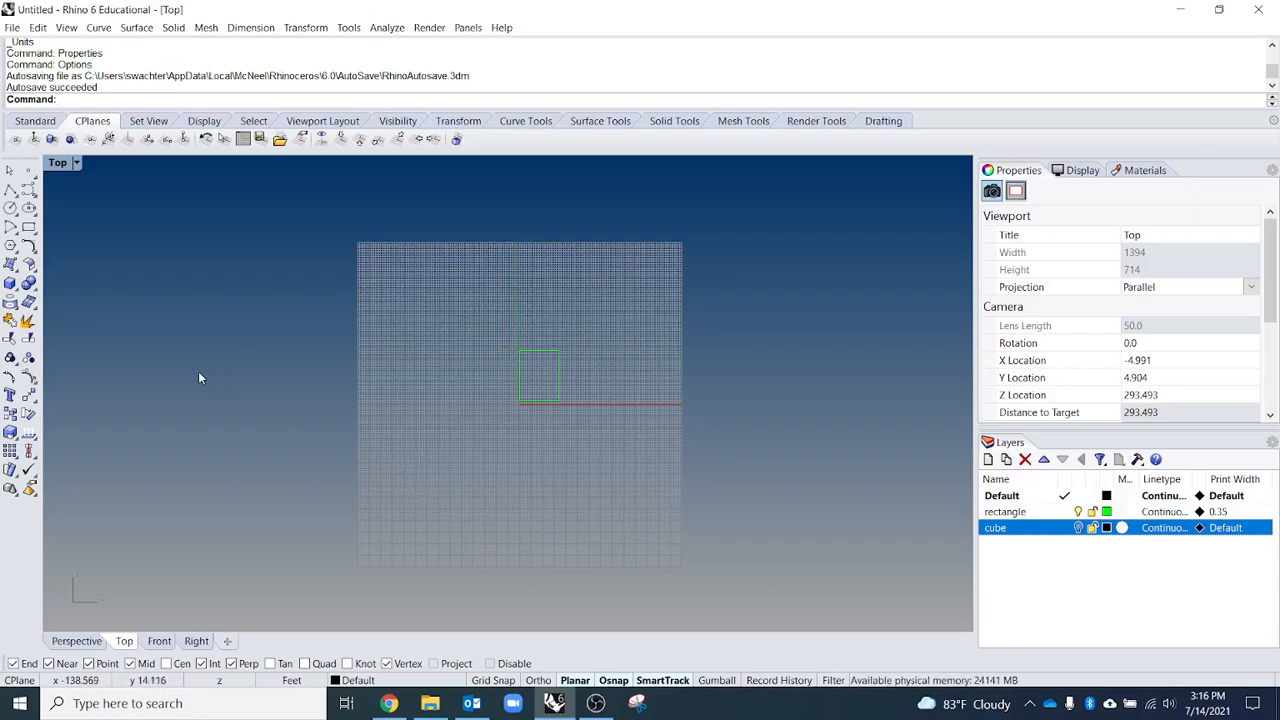
right_drag(496, 506, 539, 484)
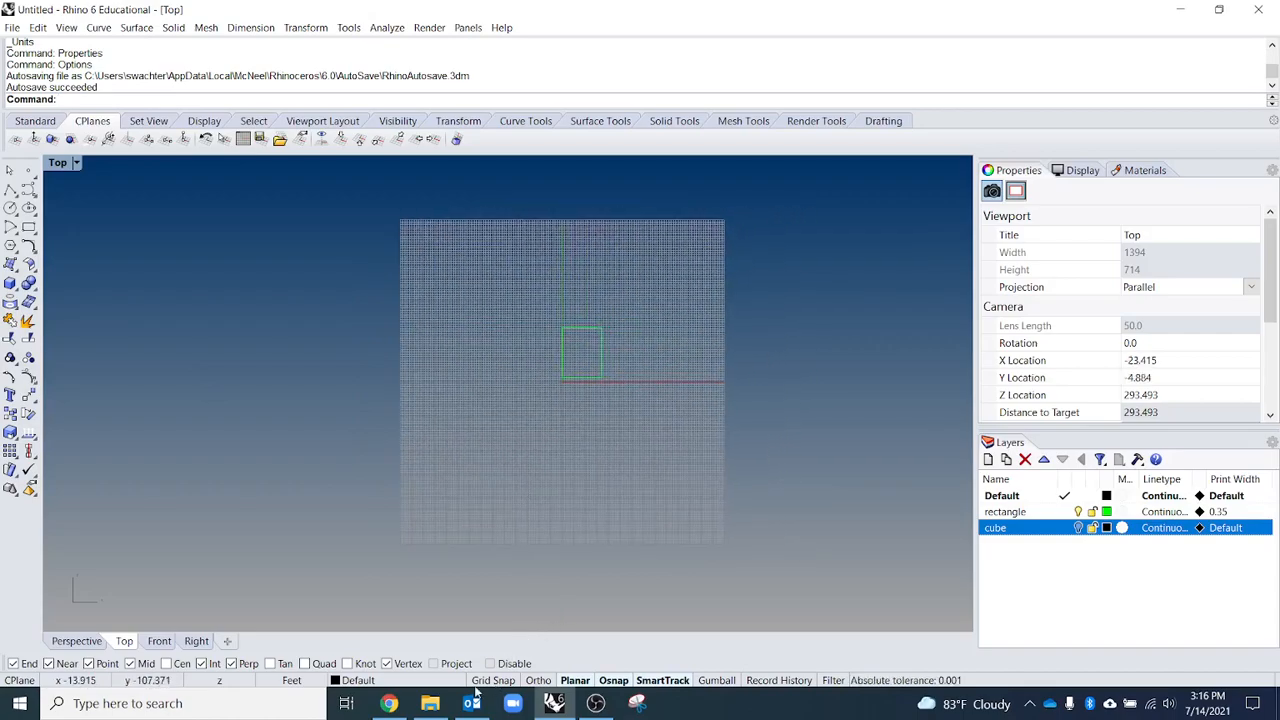
click(598, 379)
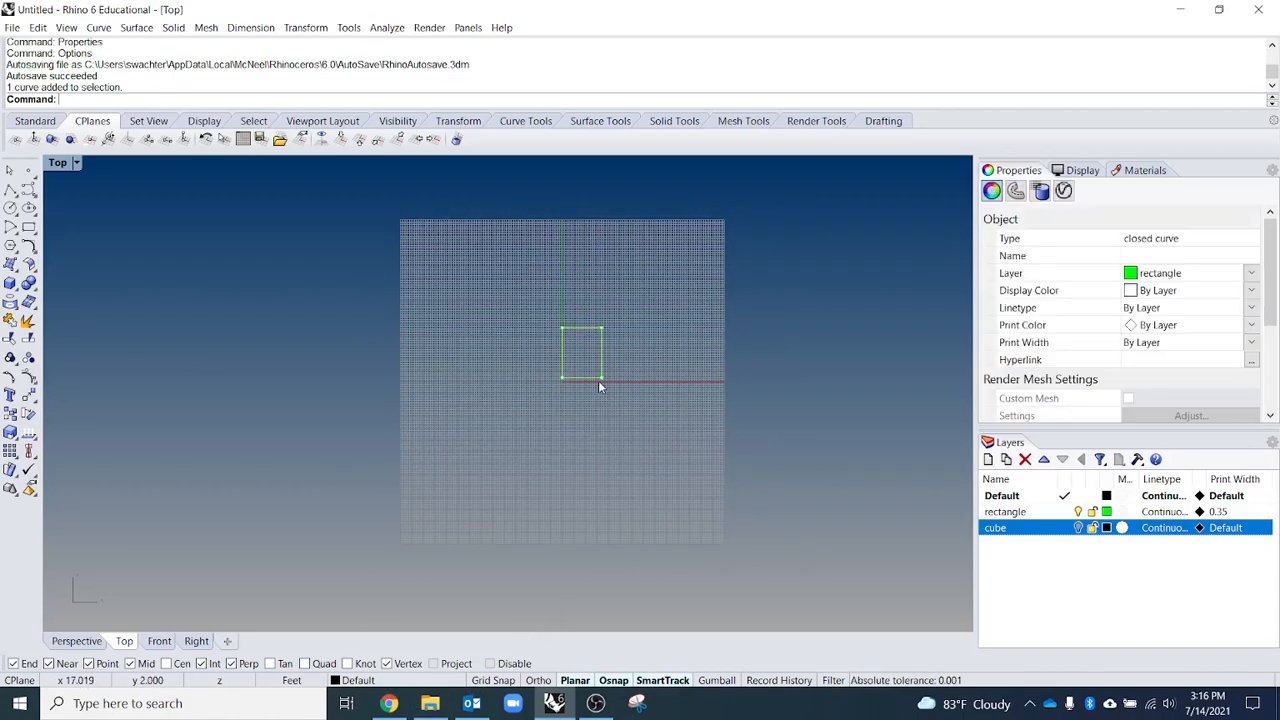
scroll(600, 380, up, 5)
click(660, 430)
right_drag(640, 438, 612, 522)
click(570, 428)
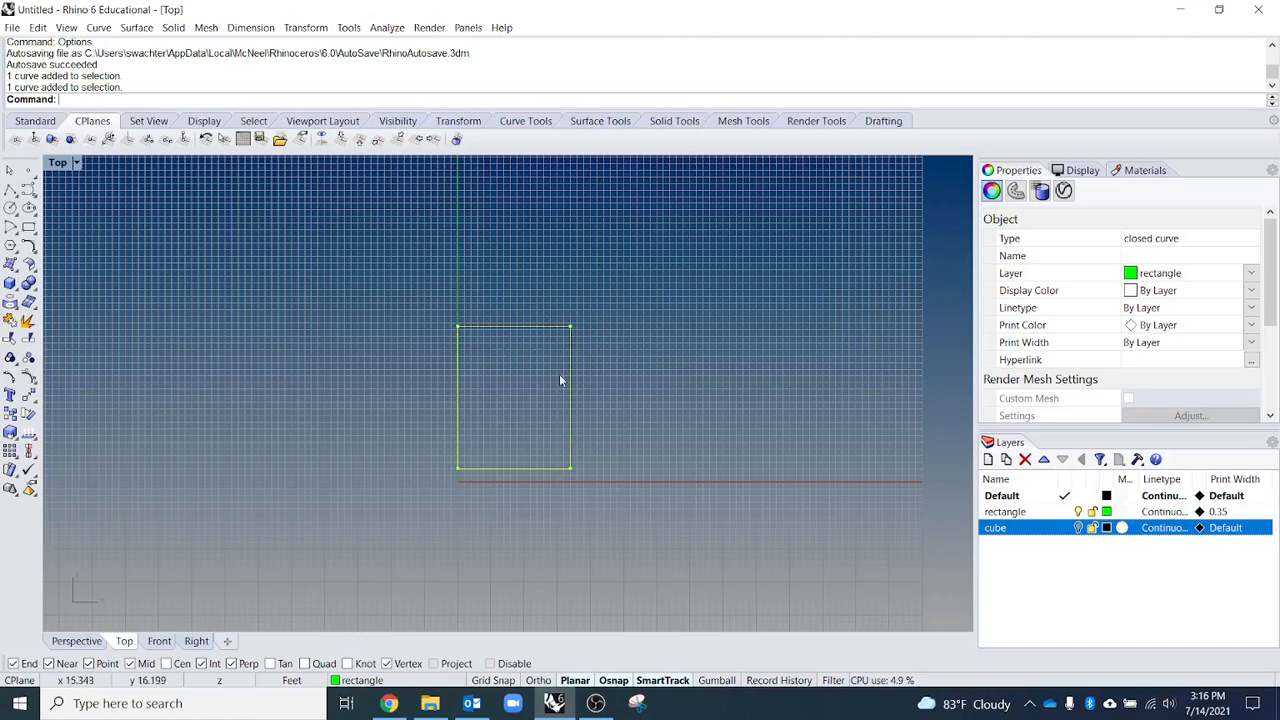
drag(571, 468, 550, 526)
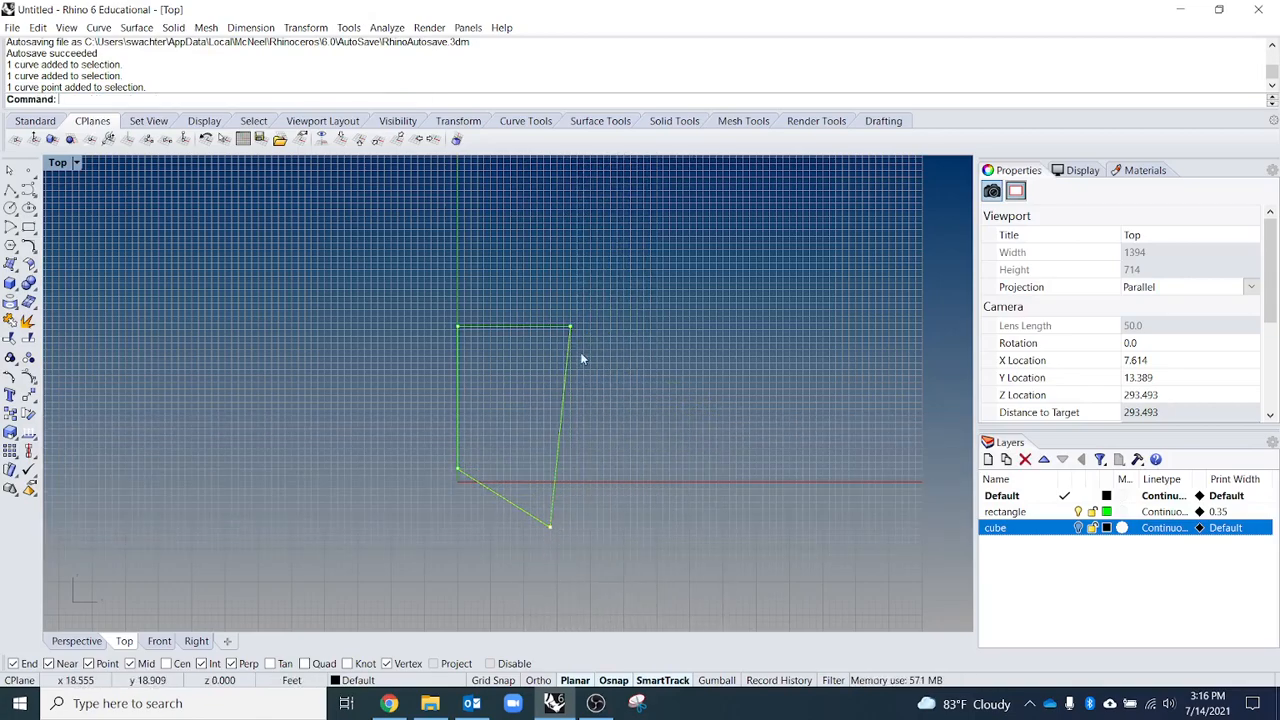
click(614, 543)
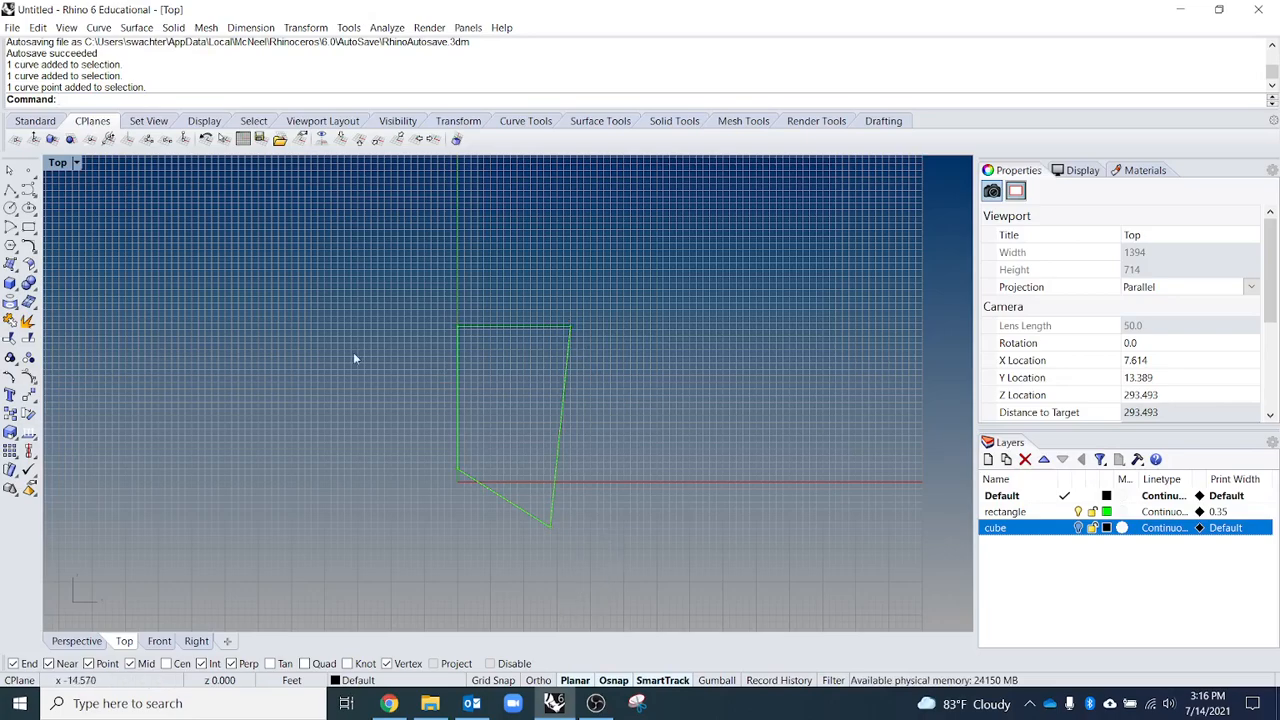
- Undo the green rectangle's corner-point move, redo it, and undo it again to restore the original rectangle
click(38, 27)
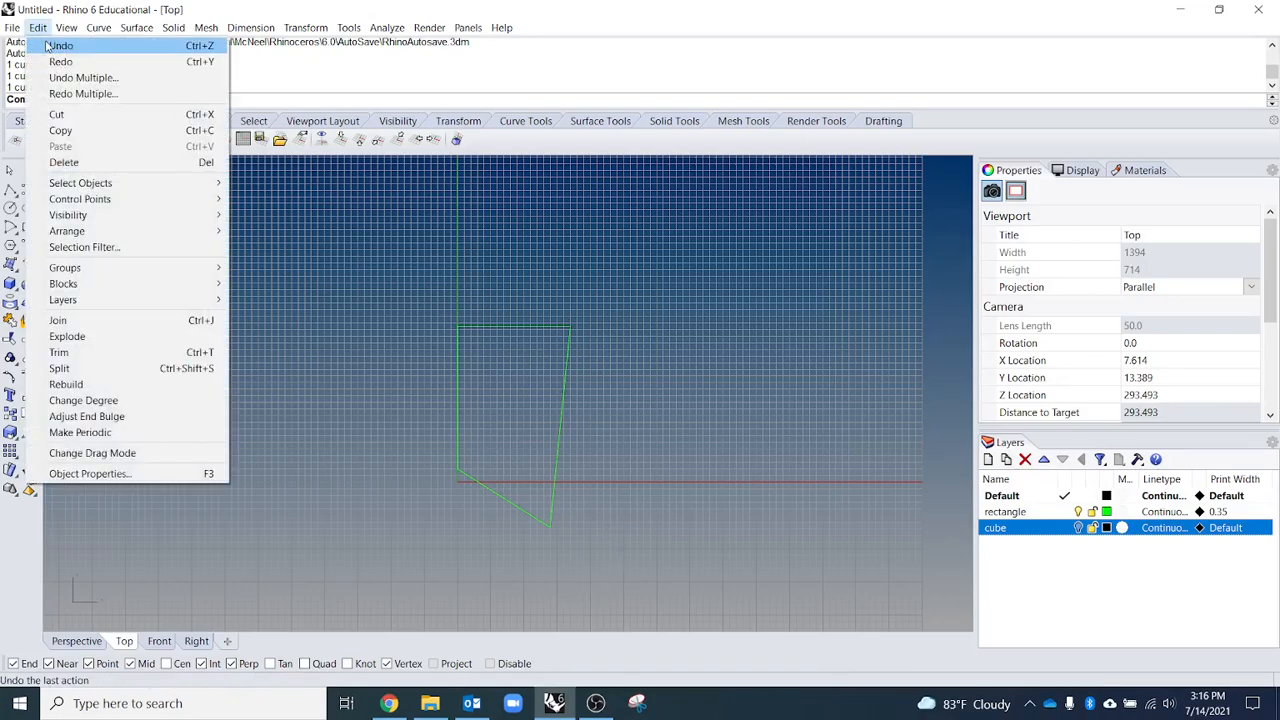
click(384, 291)
key(ctrl+z)
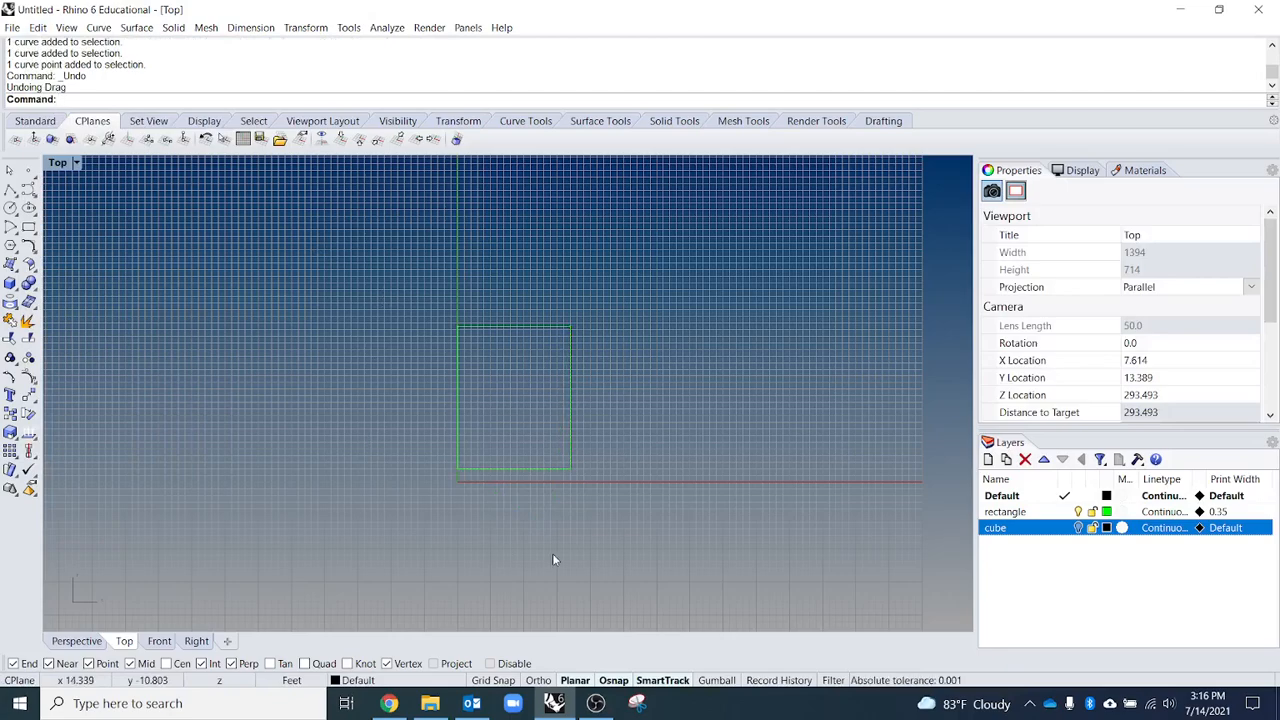
key(ctrl+y)
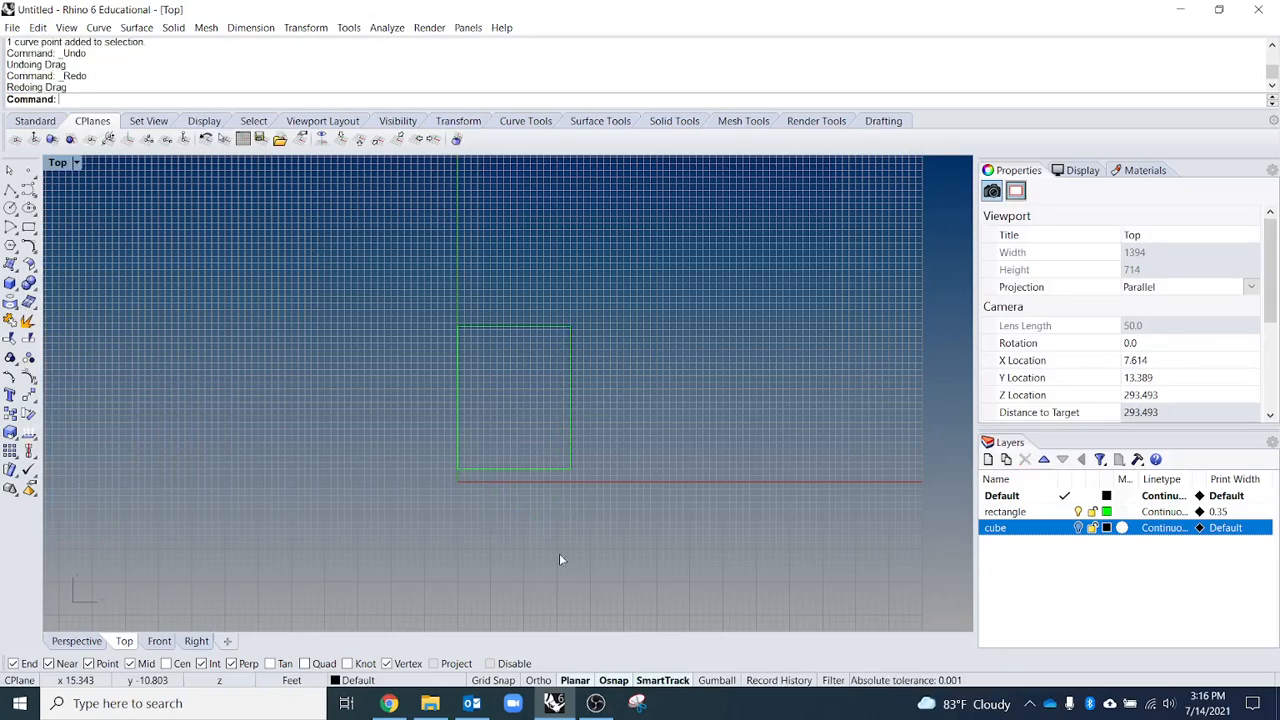
click(38, 27)
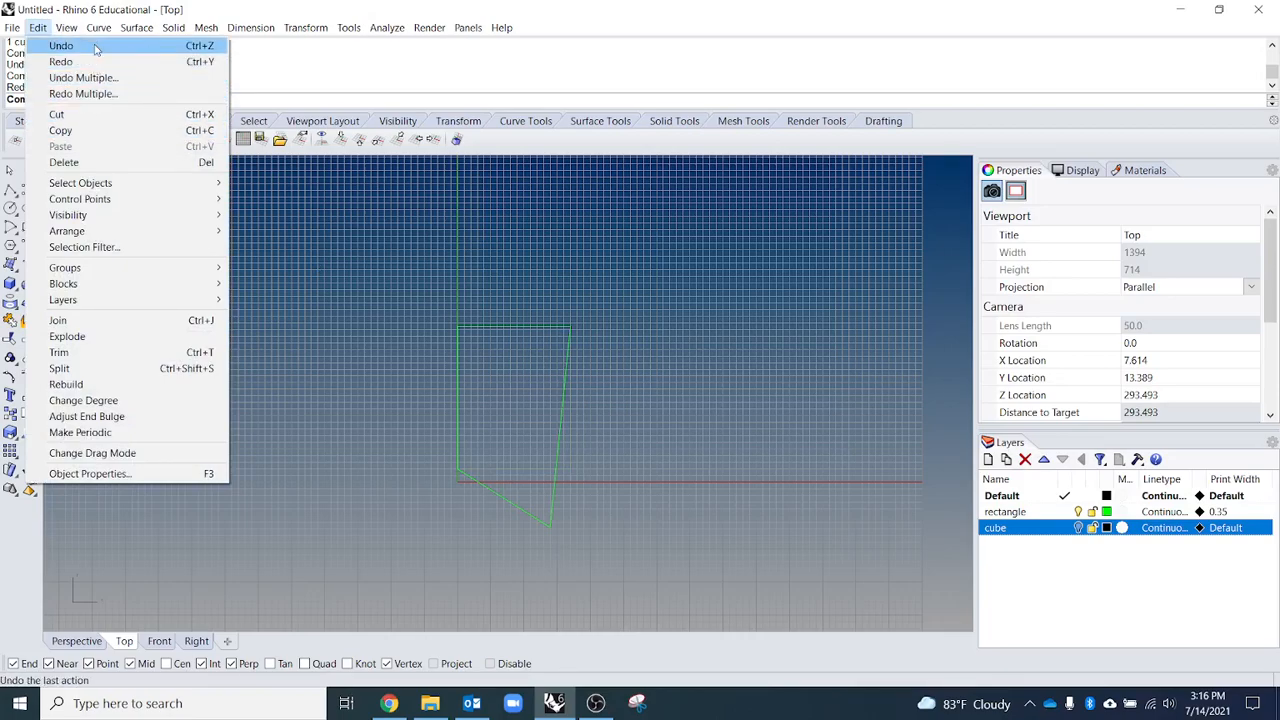
click(493, 373)
key(ctrl+z)
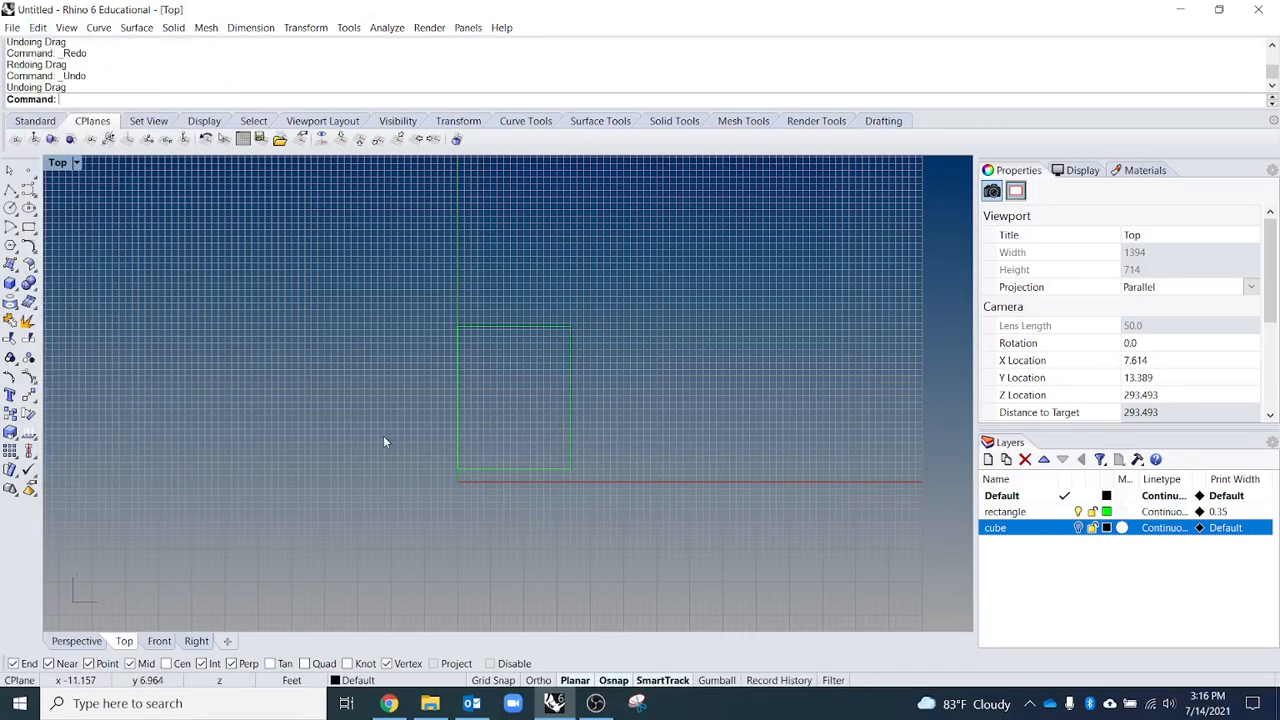
click(516, 471)
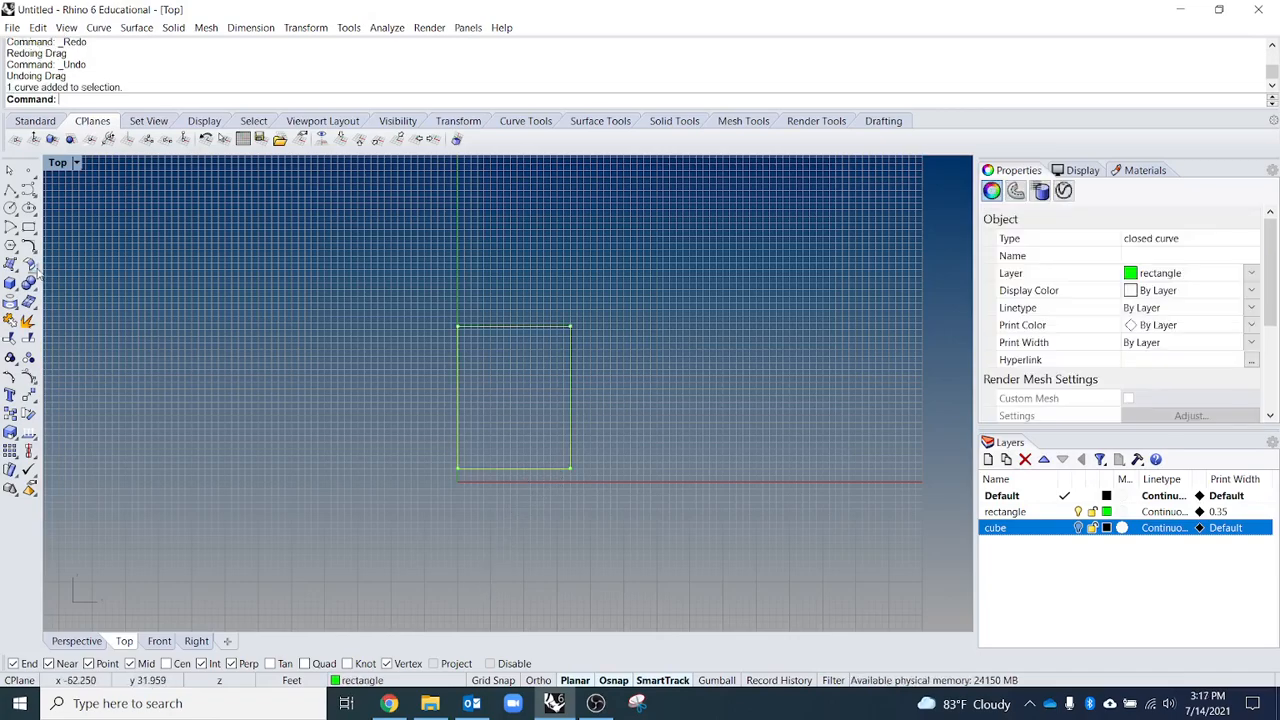
click(28, 228)
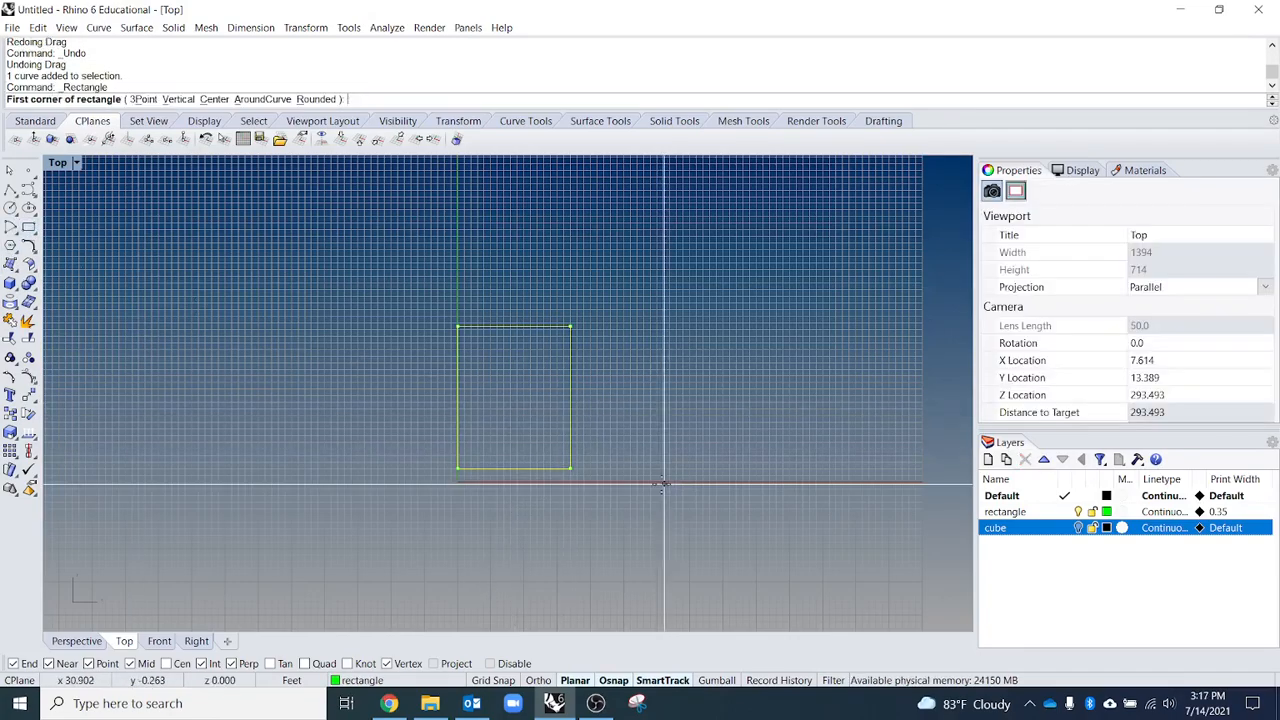
click(745, 419)
key(Escape)
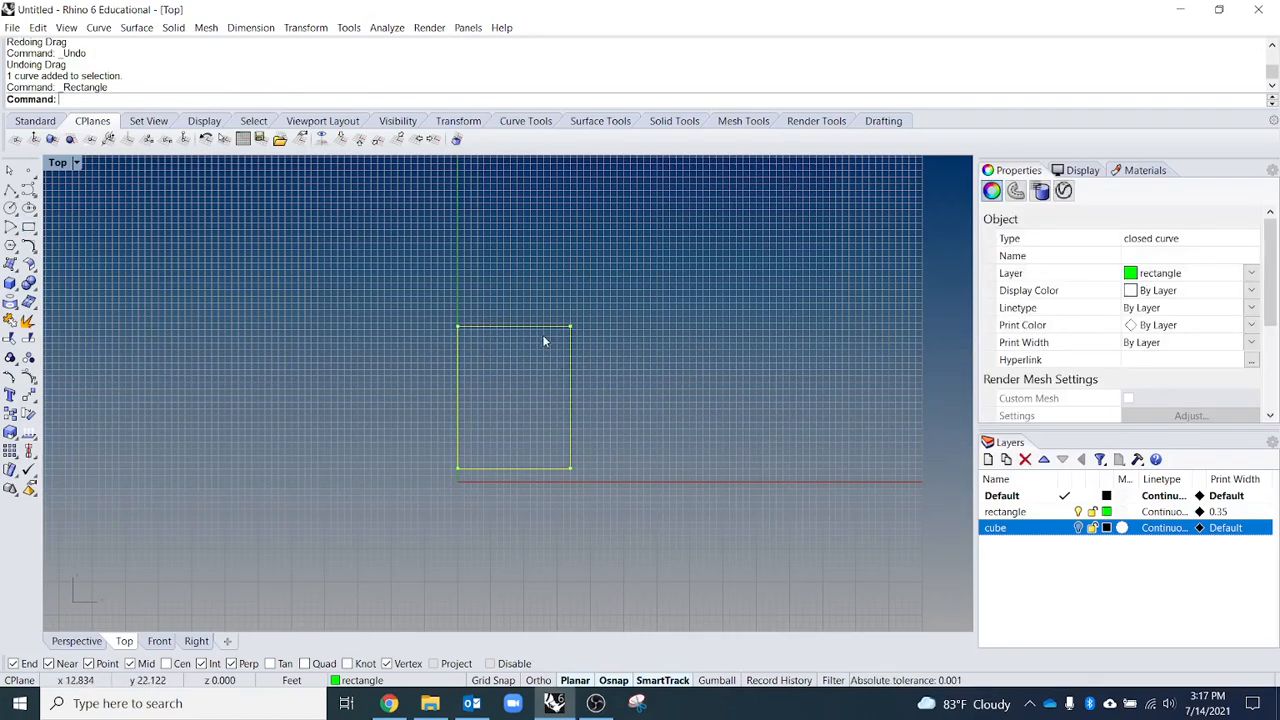
click(277, 441)
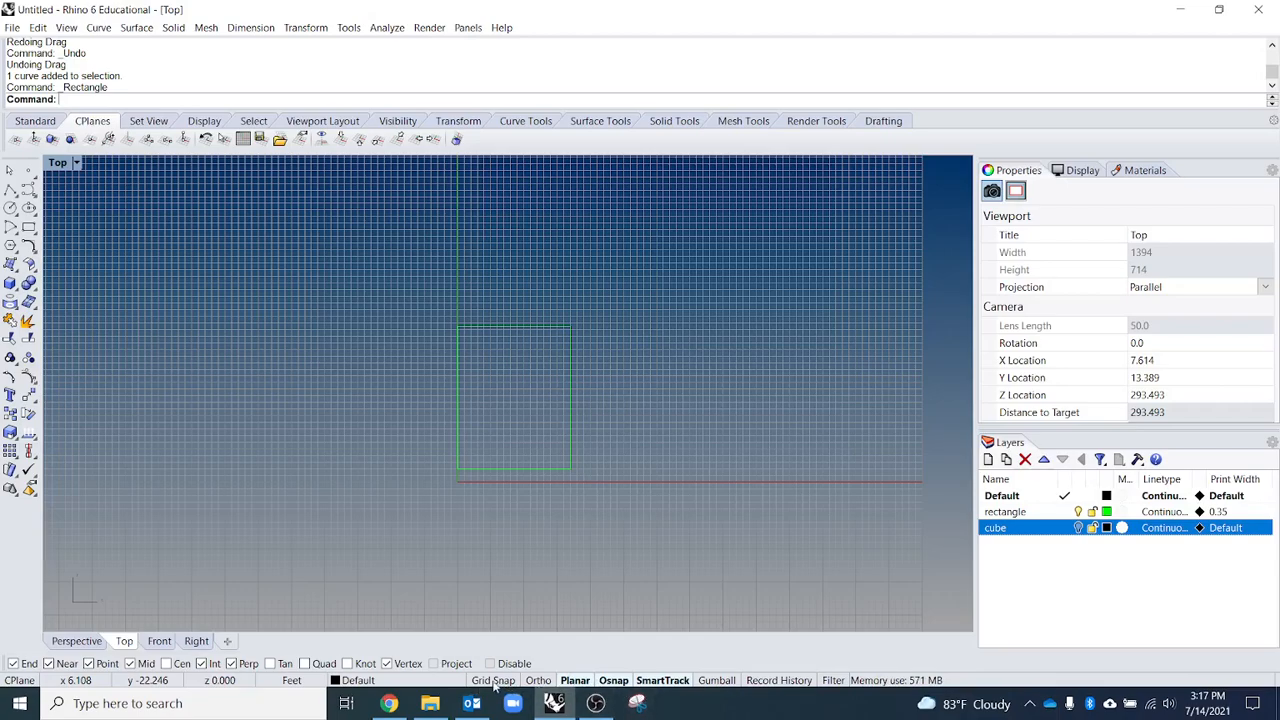
- Switch the object snaps off and back on to compare their enabled and disabled states
click(538, 680)
click(613, 680)
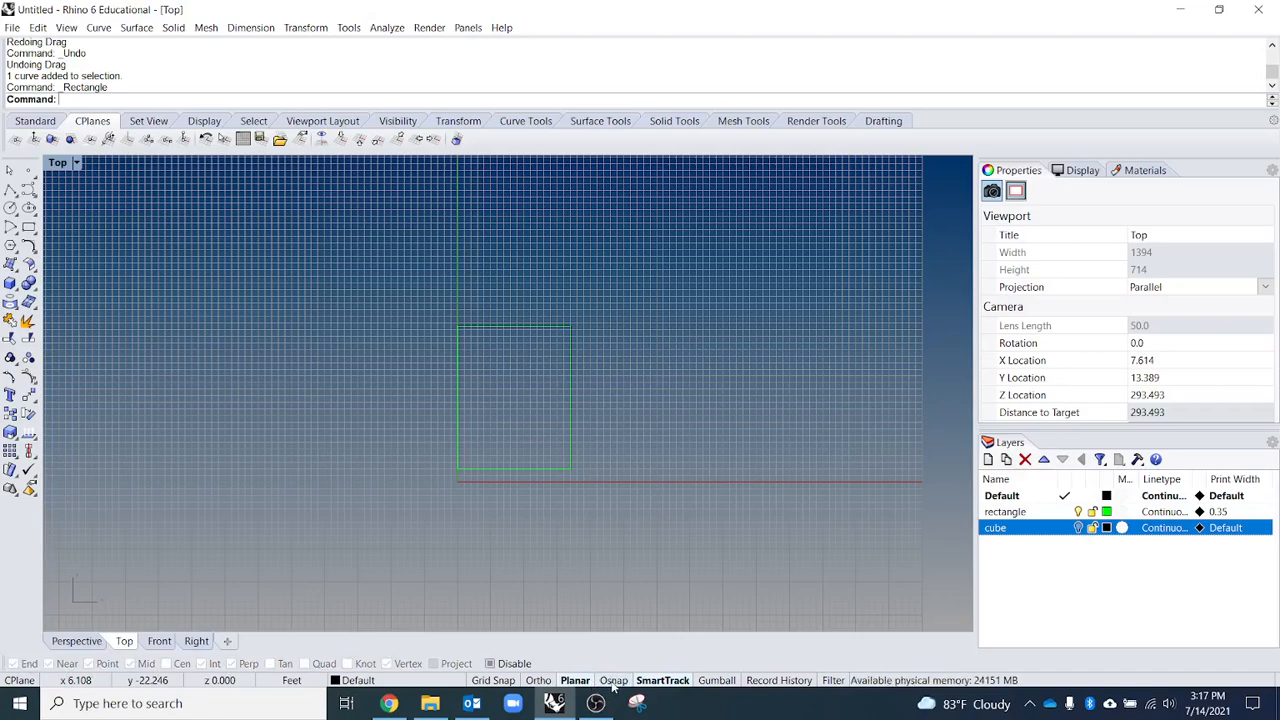
click(613, 680)
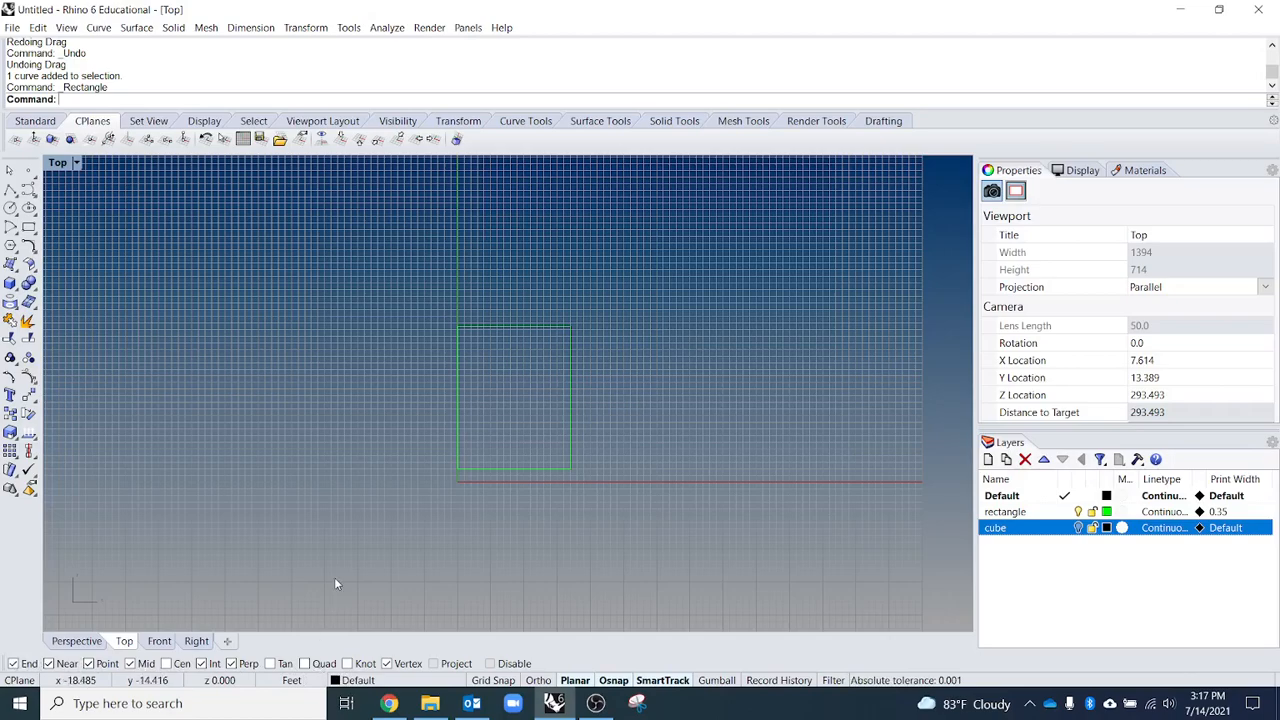
click(614, 681)
click(614, 681)
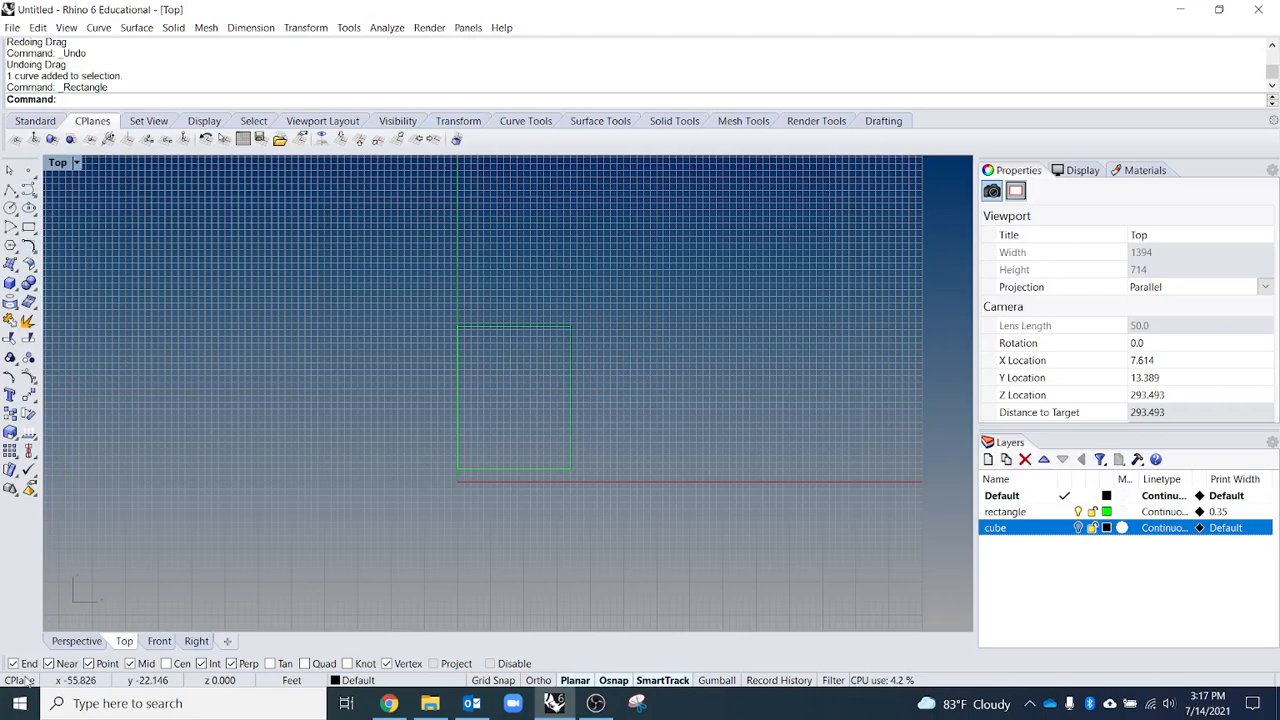
- Try the End, Mid and Near snaps on the green rectangle's right edge with the Polyline command, cancelling each attempt
click(10, 189)
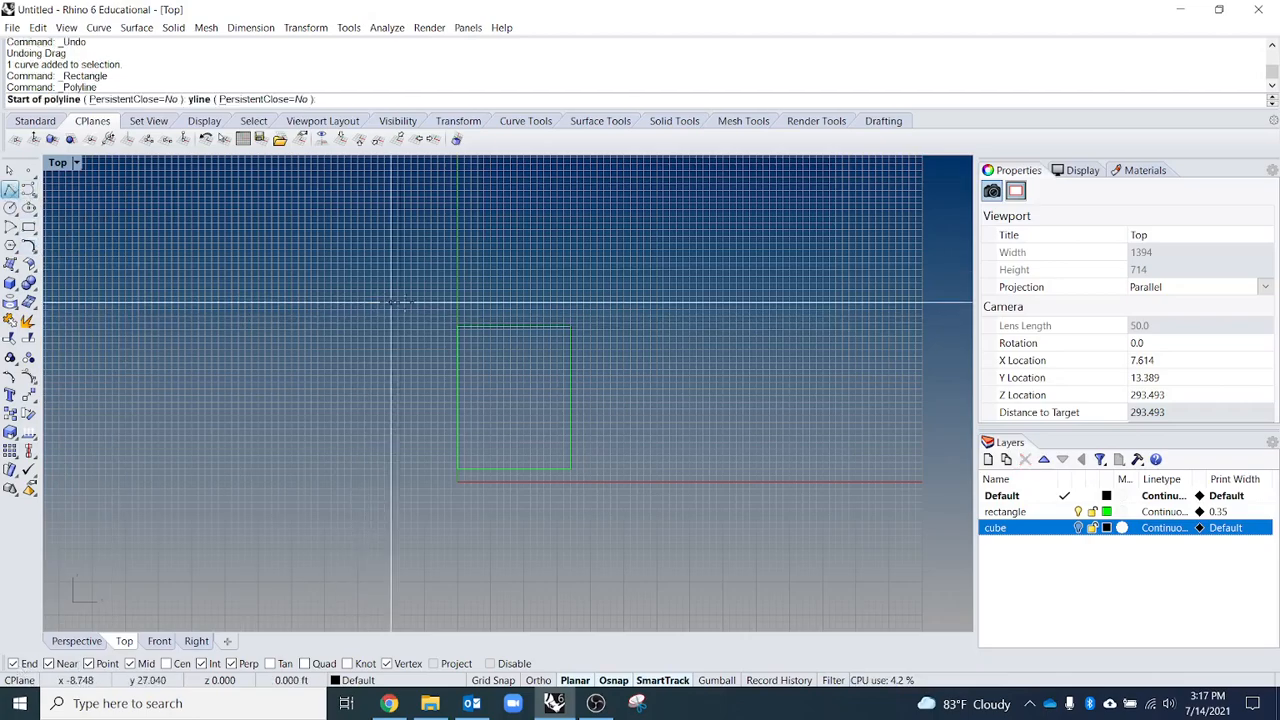
click(570, 327)
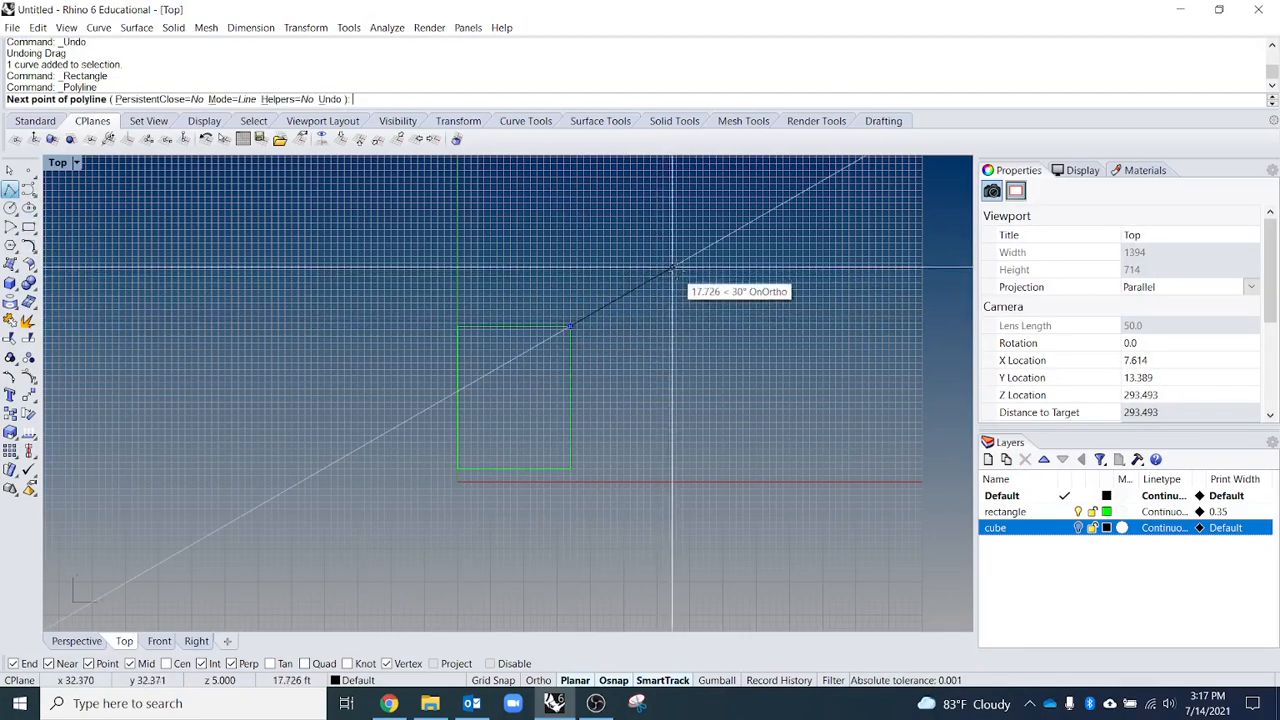
key(Escape)
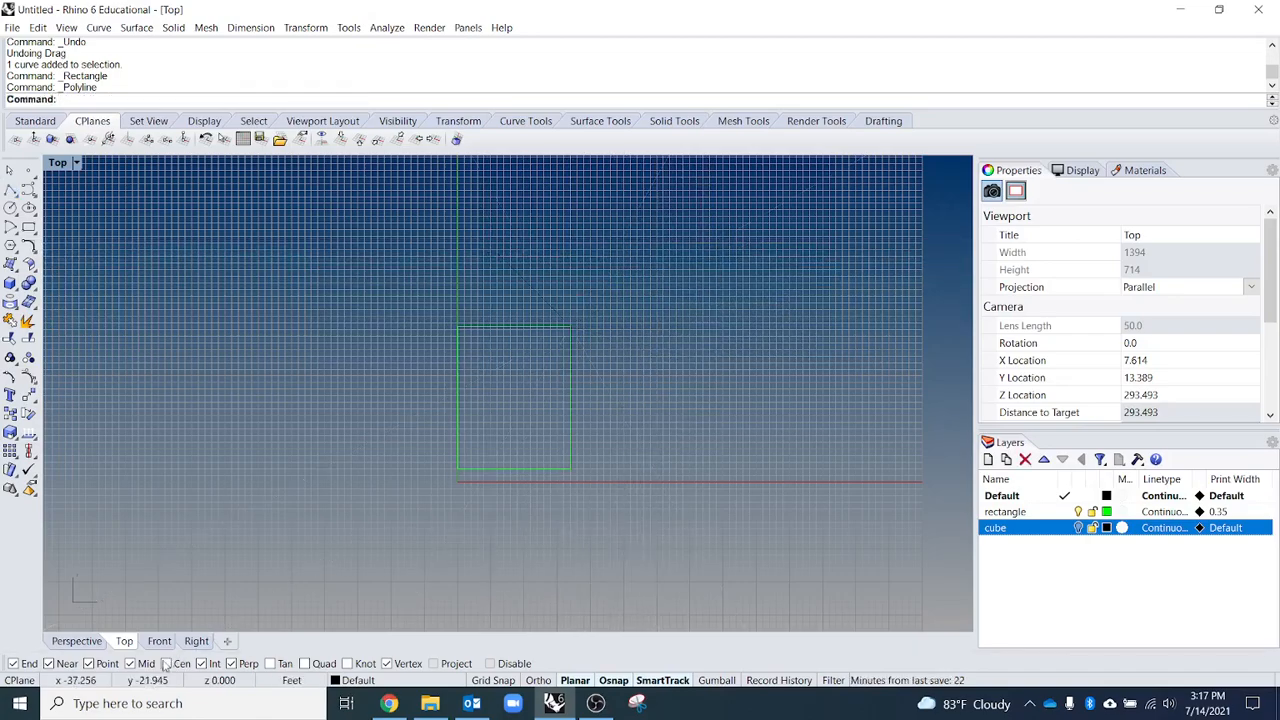
key(Return)
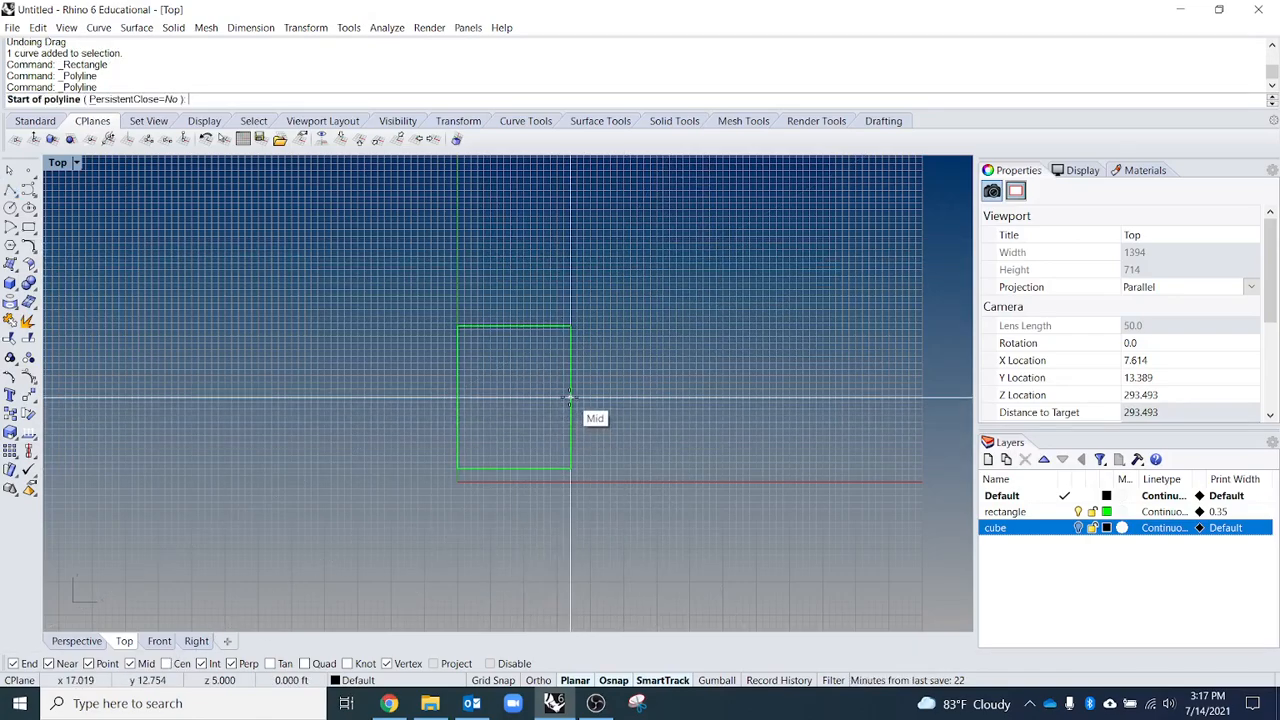
key(Escape)
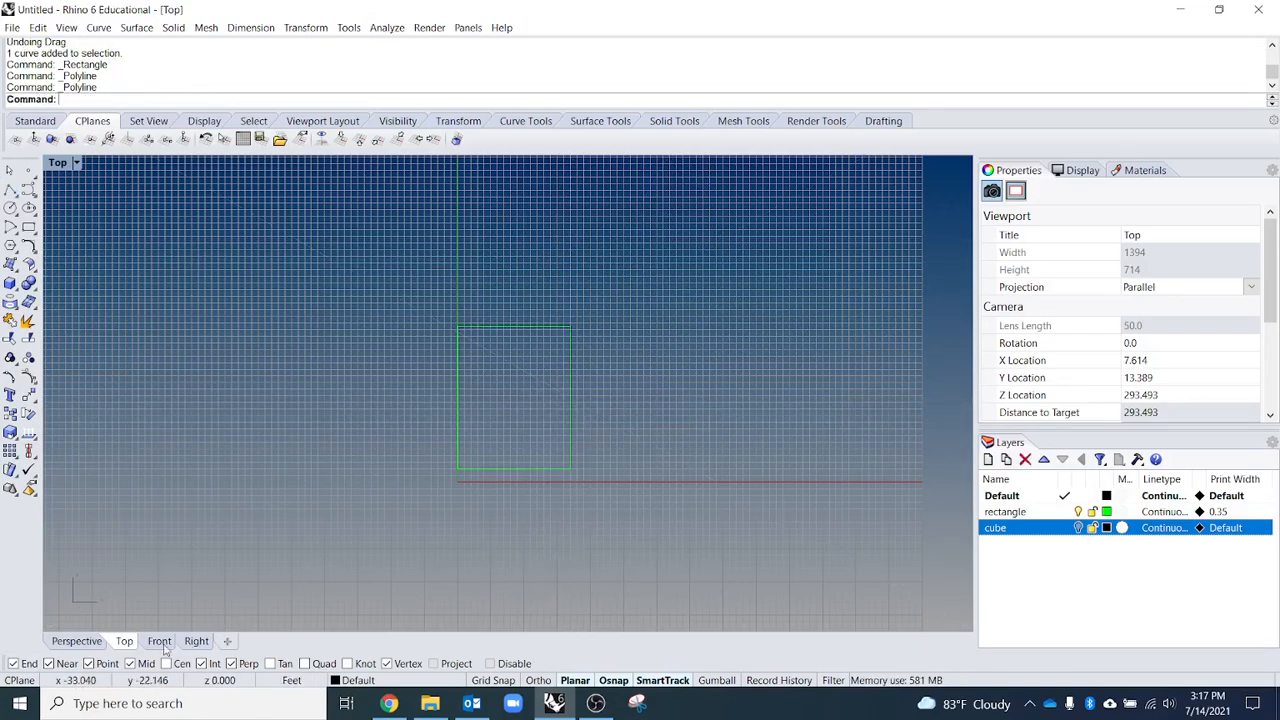
click(48, 663)
key(Return)
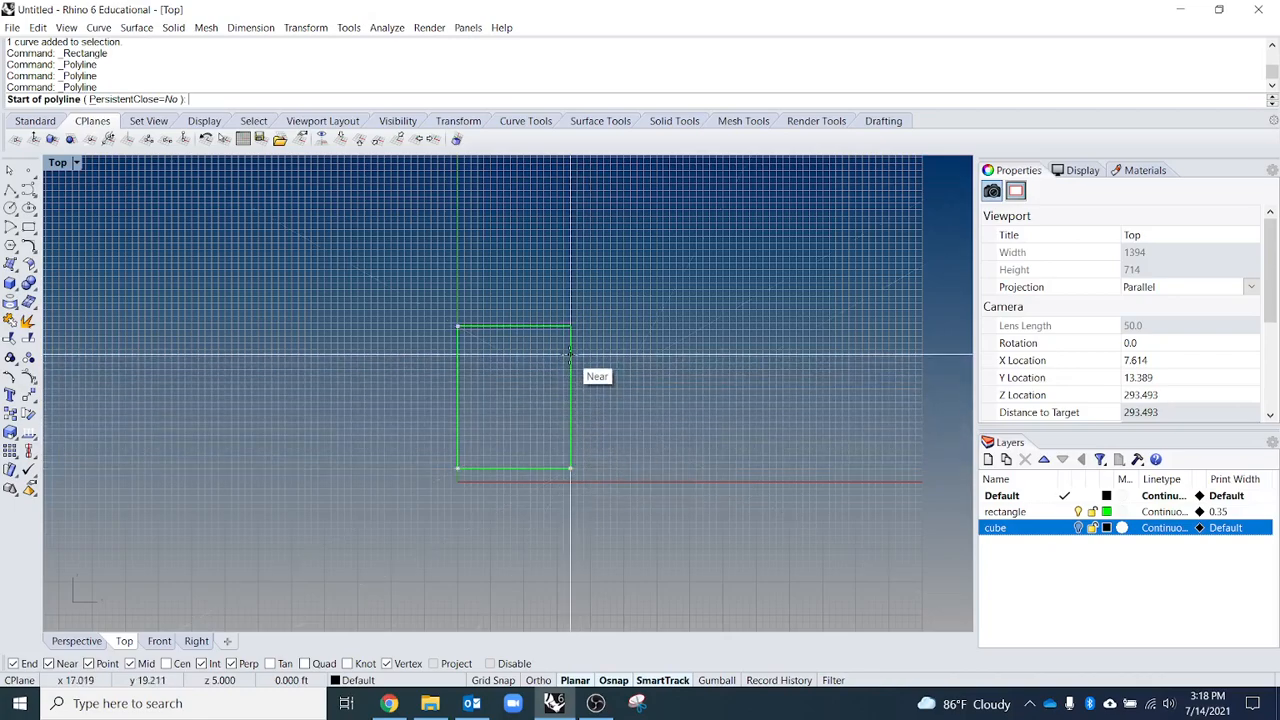
key(Escape)
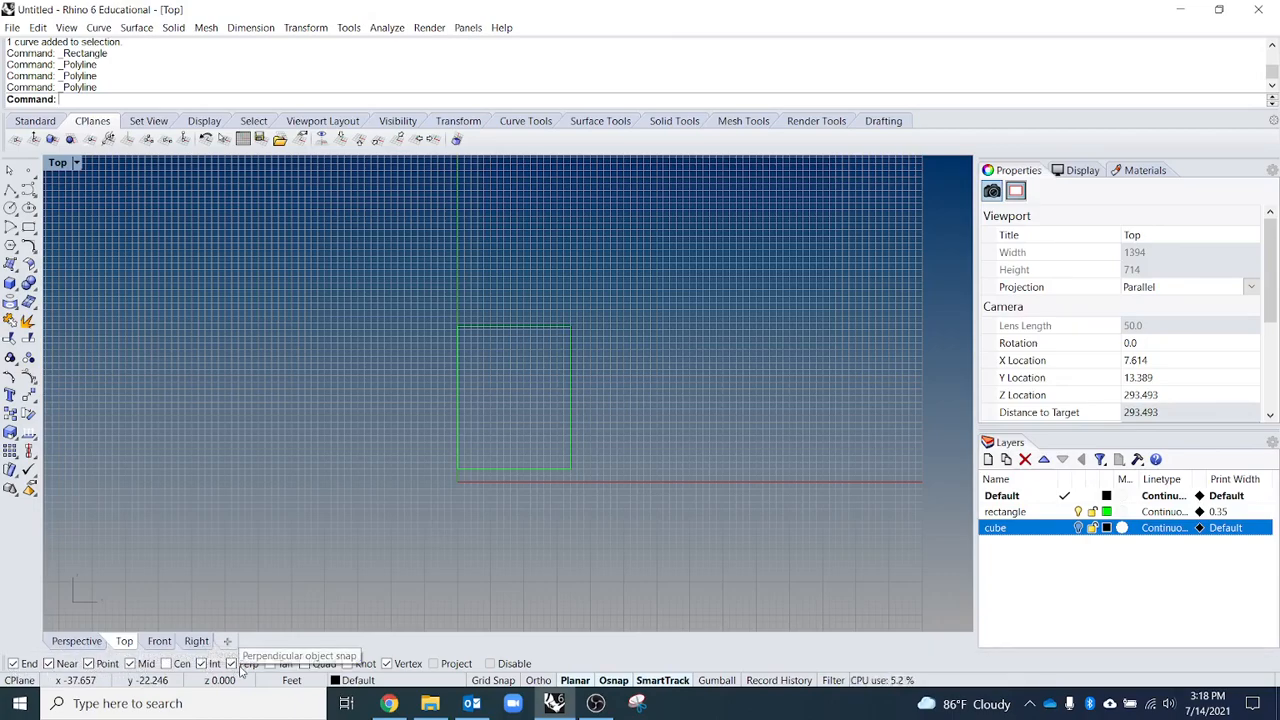
- Turn off the Vertex snap and draw a rectangle directly above the green one, matching its width and starting at its upper-left corner
click(387, 664)
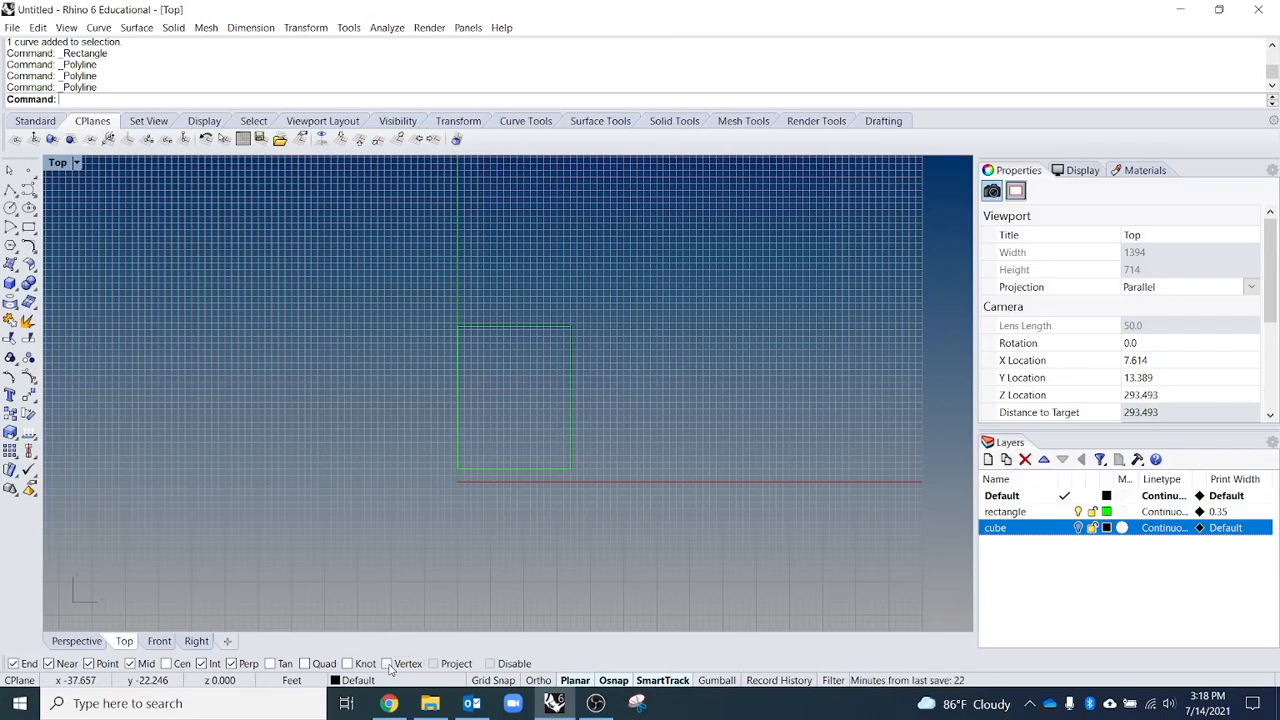
right_drag(619, 510, 515, 501)
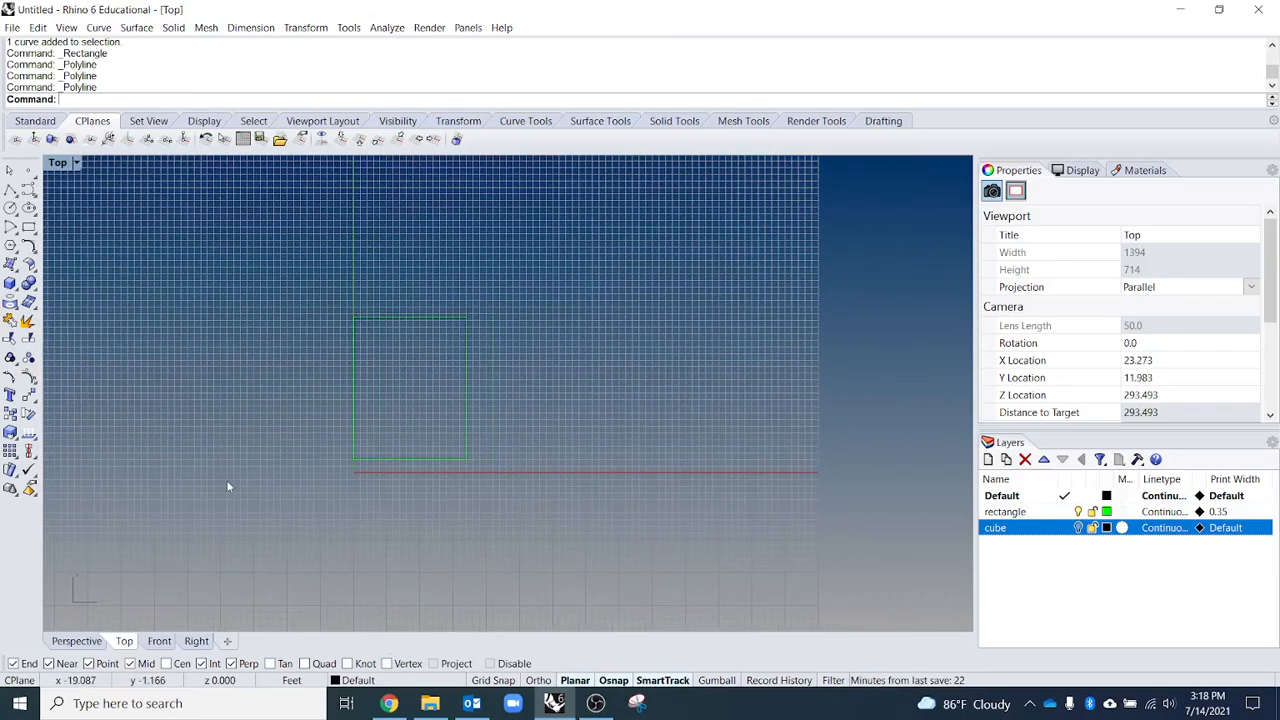
right_drag(228, 480, 276, 489)
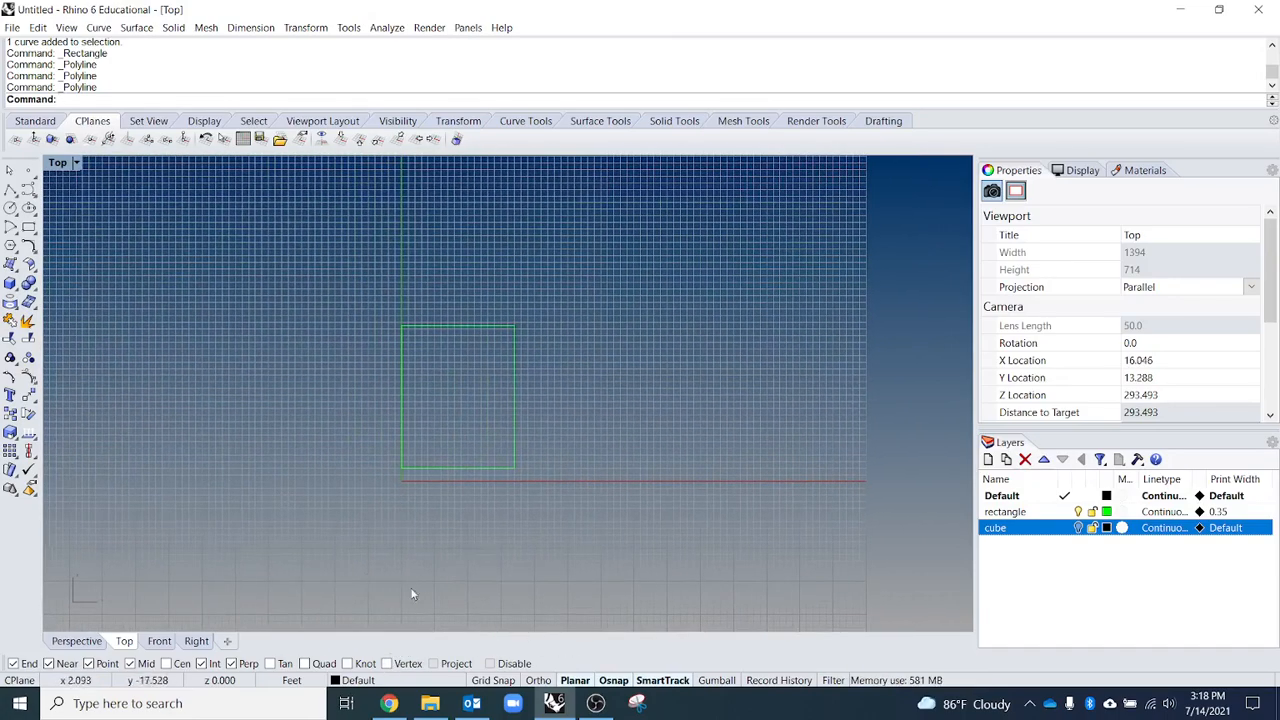
click(28, 228)
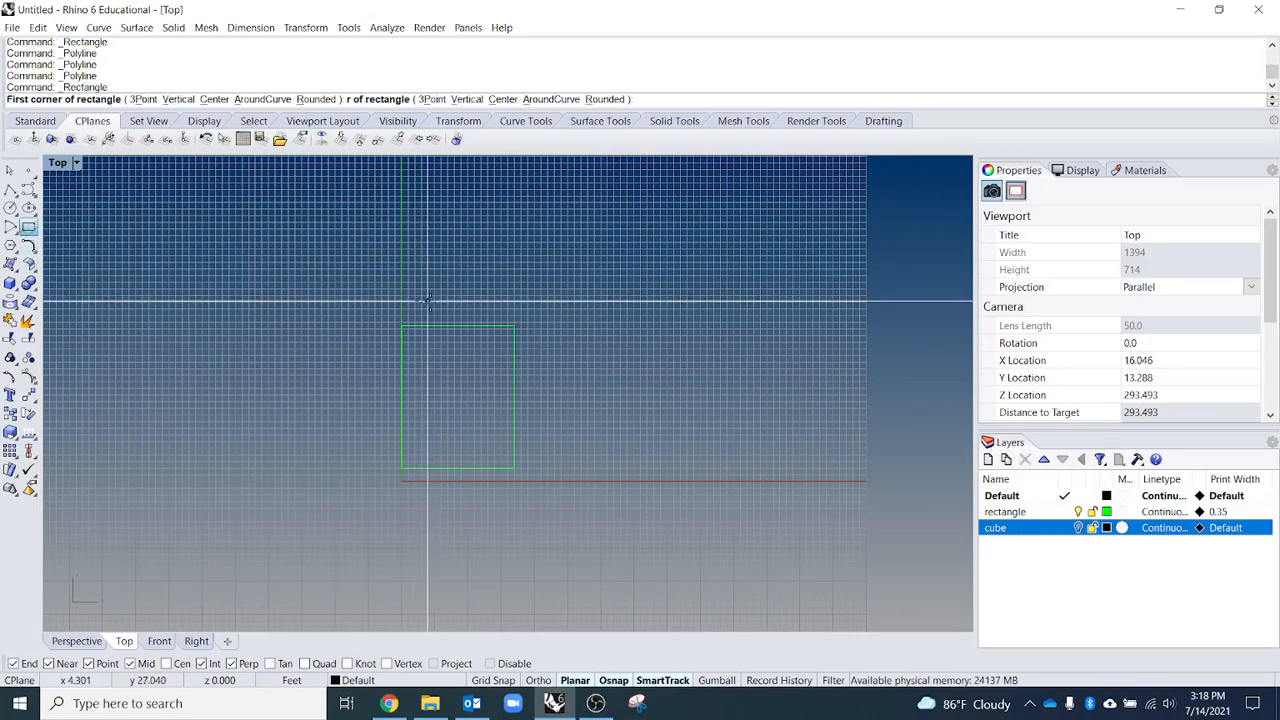
click(402, 326)
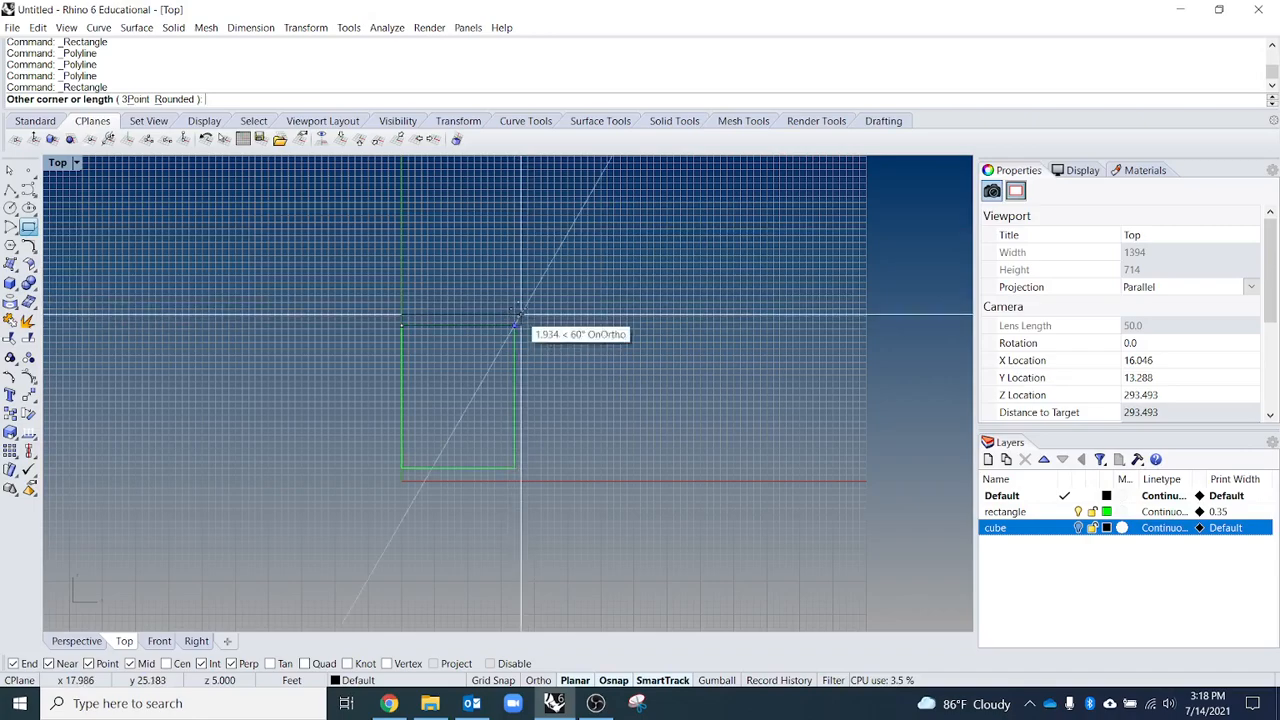
click(514, 234)
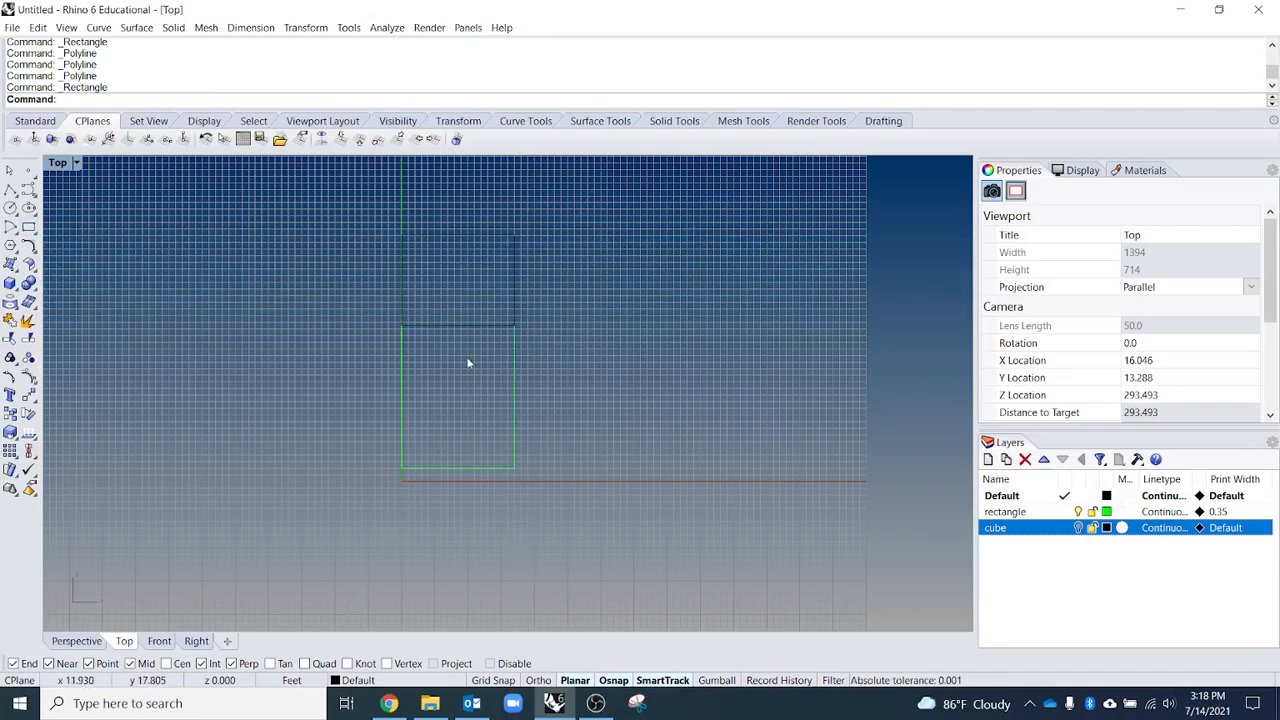
- Draw a rectangle adjoining the green one's right edge, from its lower-right corner up to the level of its top edge, and leave it deselected
key(Return)
click(514, 467)
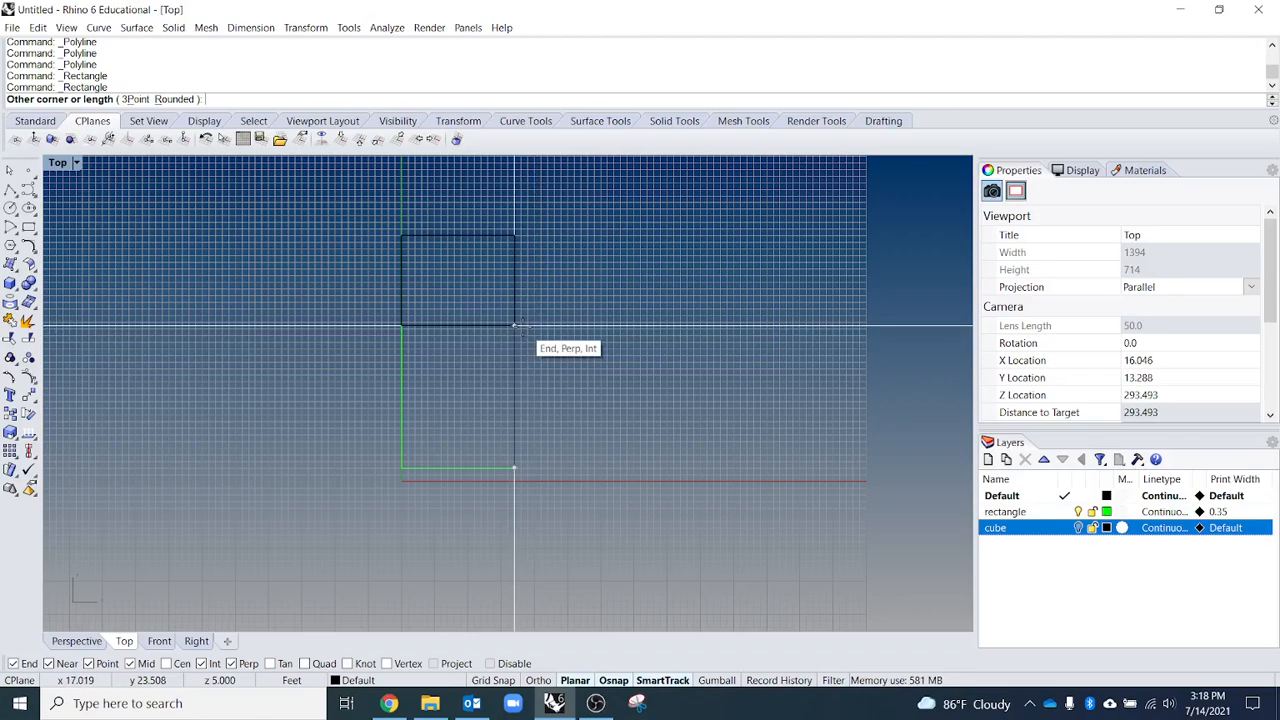
scroll(514, 325, up, 4)
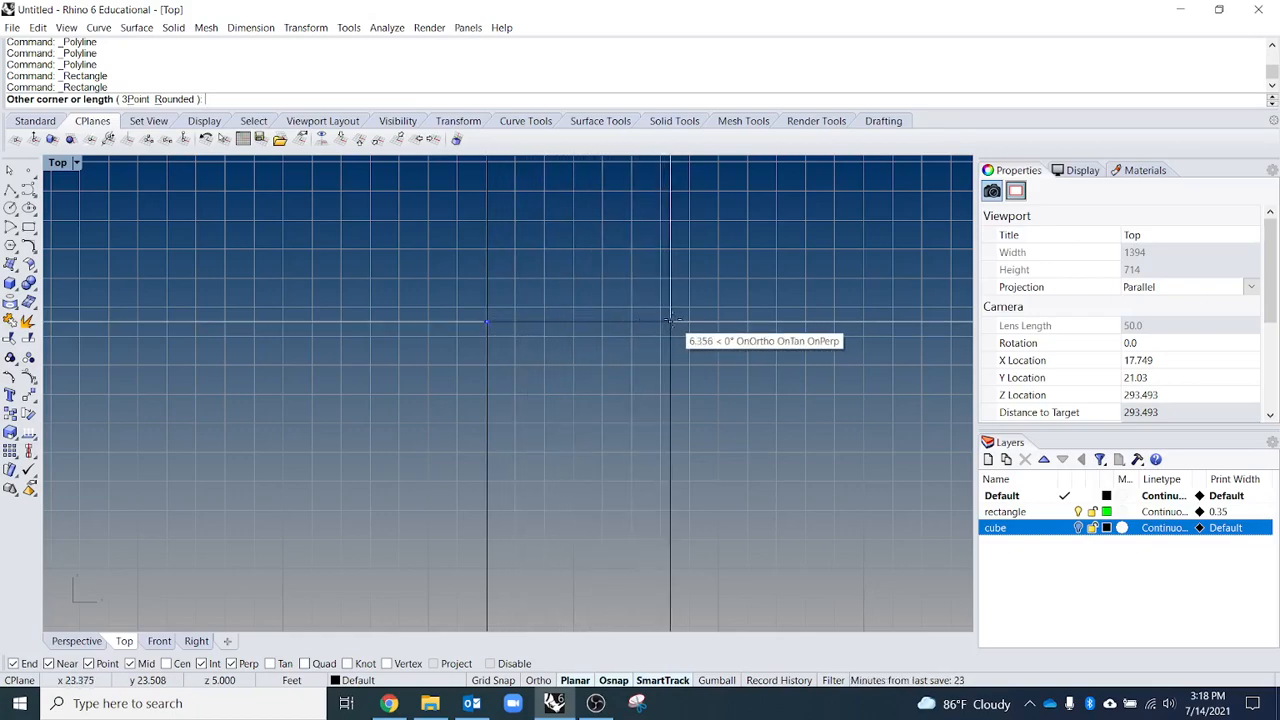
scroll(705, 318, down, 5)
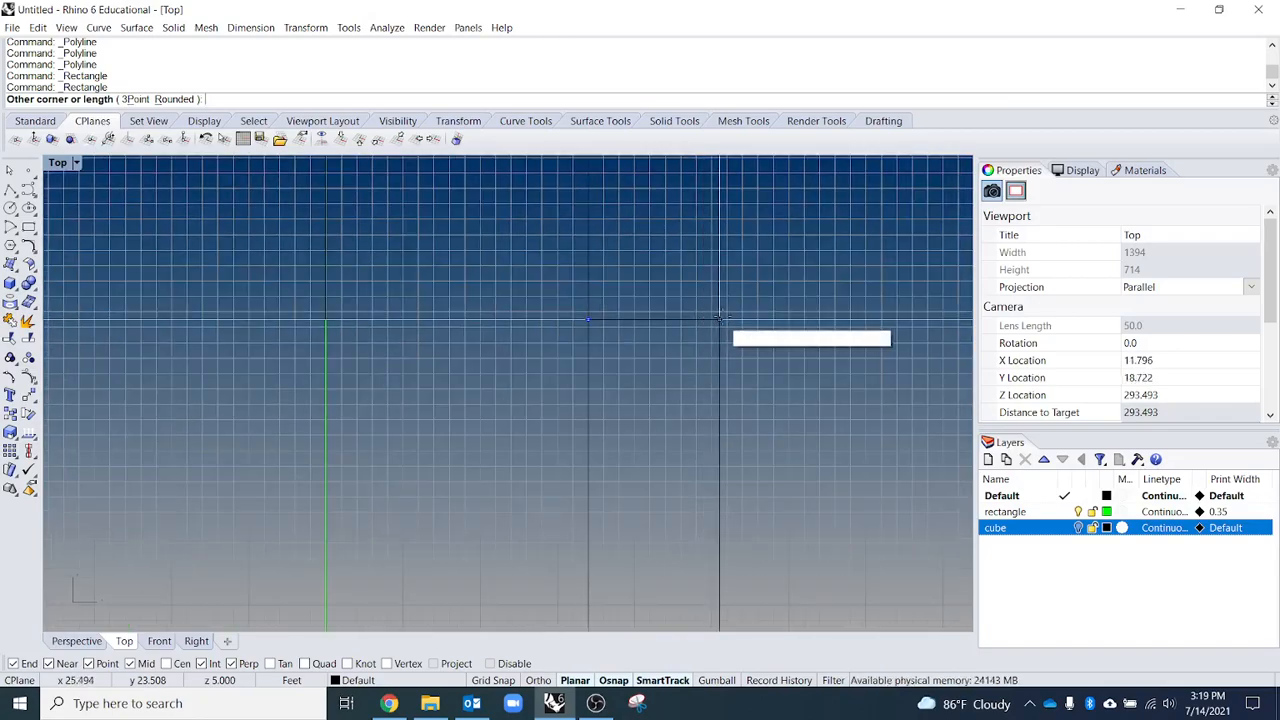
scroll(728, 320, down, 4)
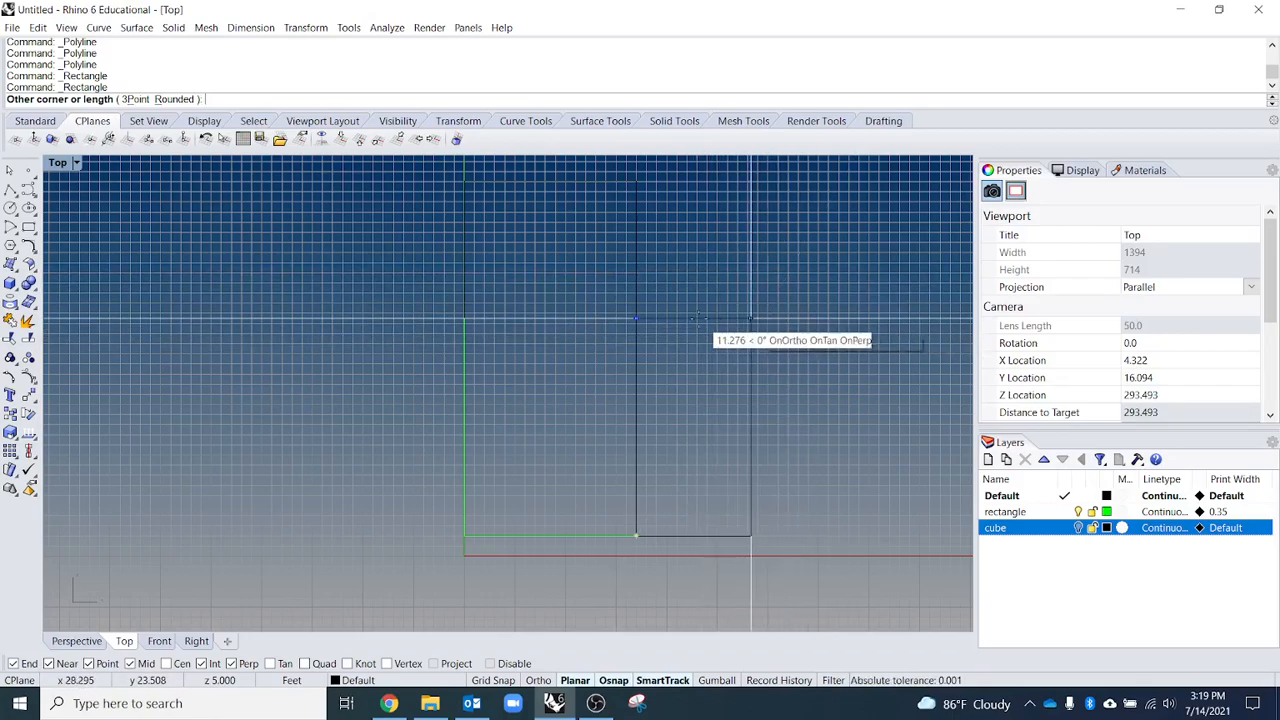
click(807, 318)
click(807, 488)
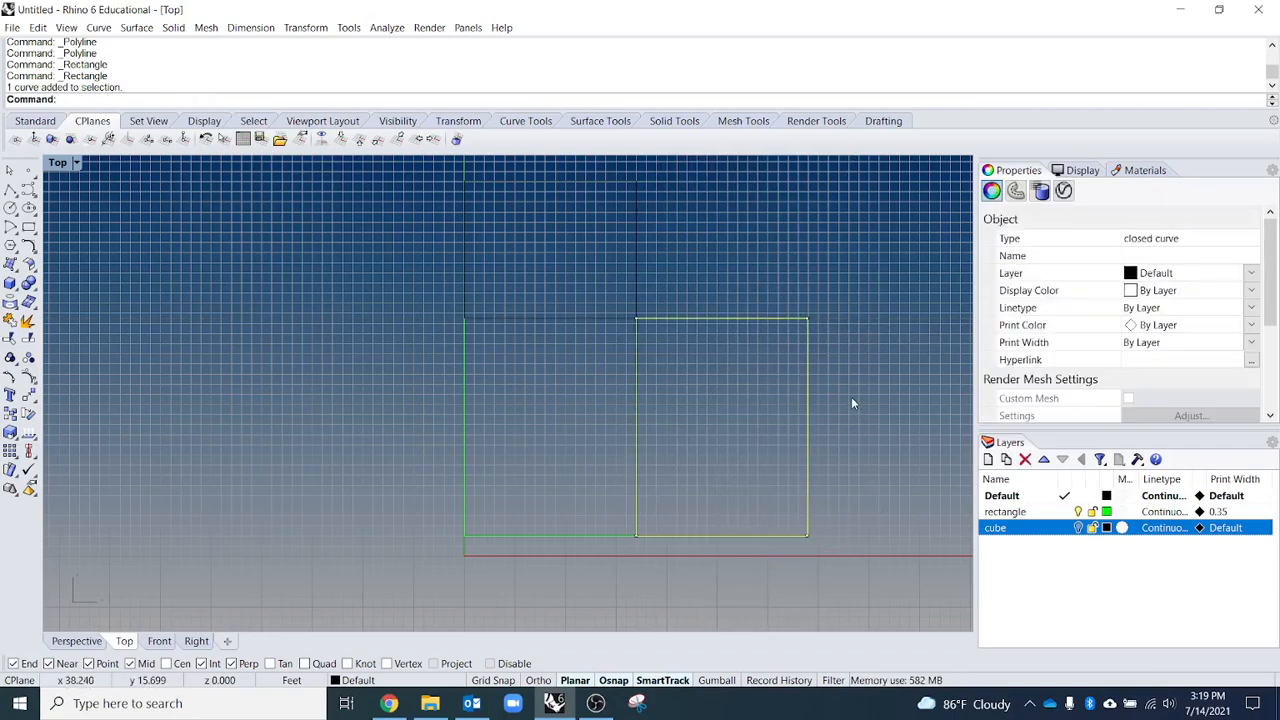
click(879, 491)
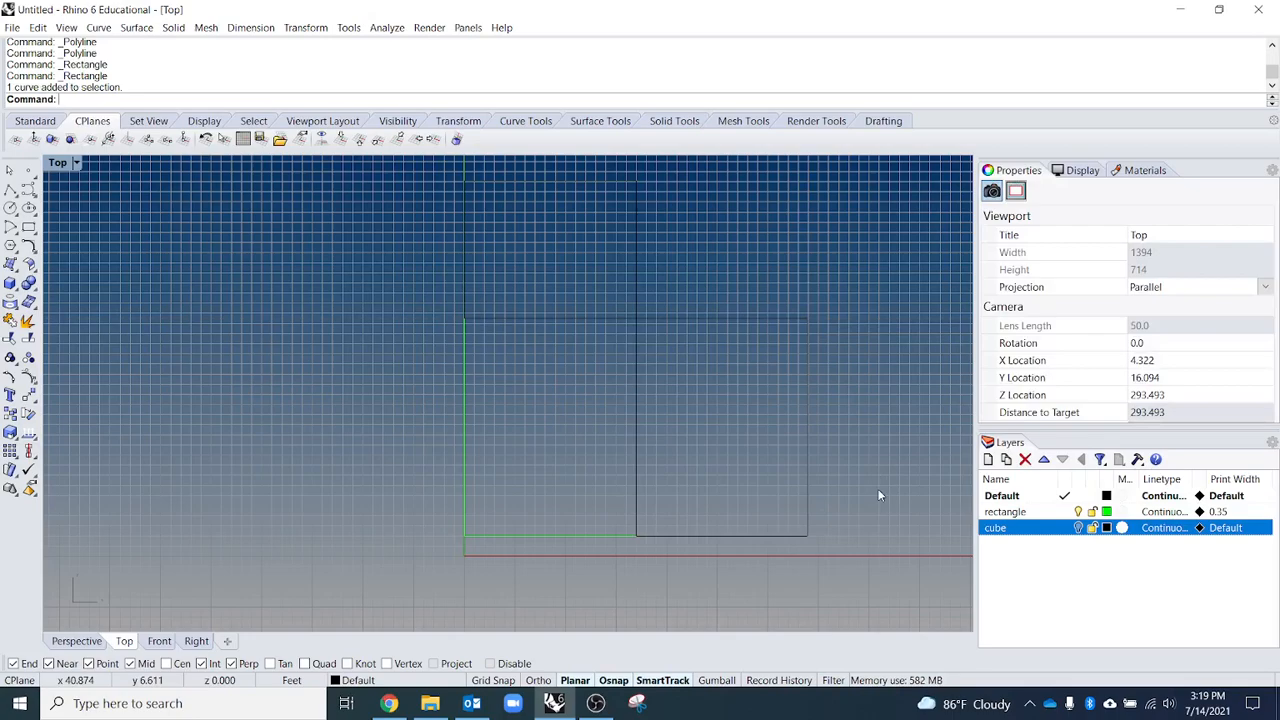